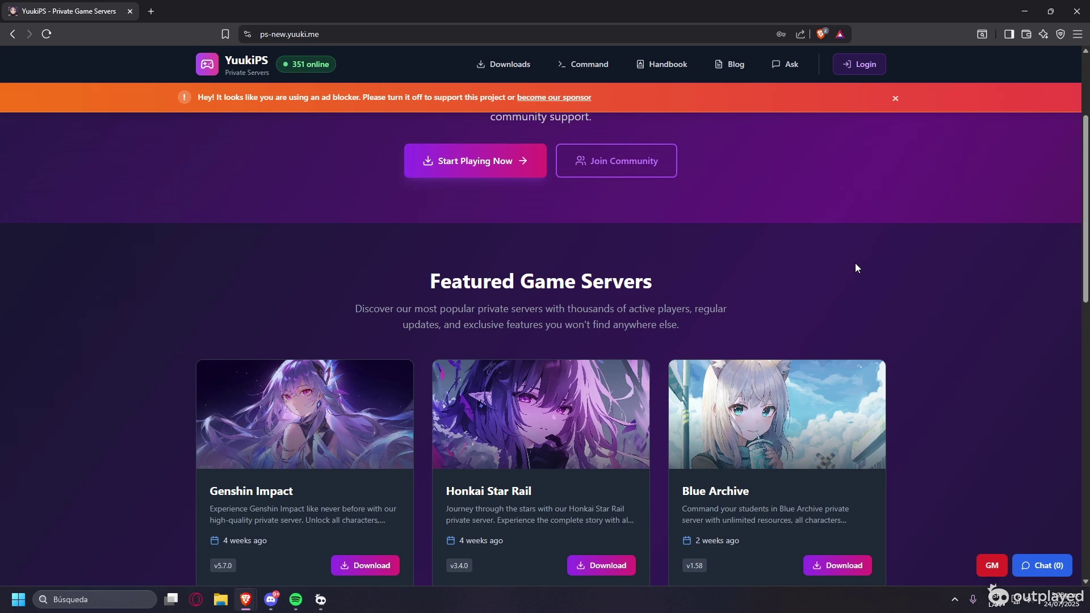
# - Log in to the YuukiPS website with the account's saved username and password
pyautogui.scroll(3, 856, 268)
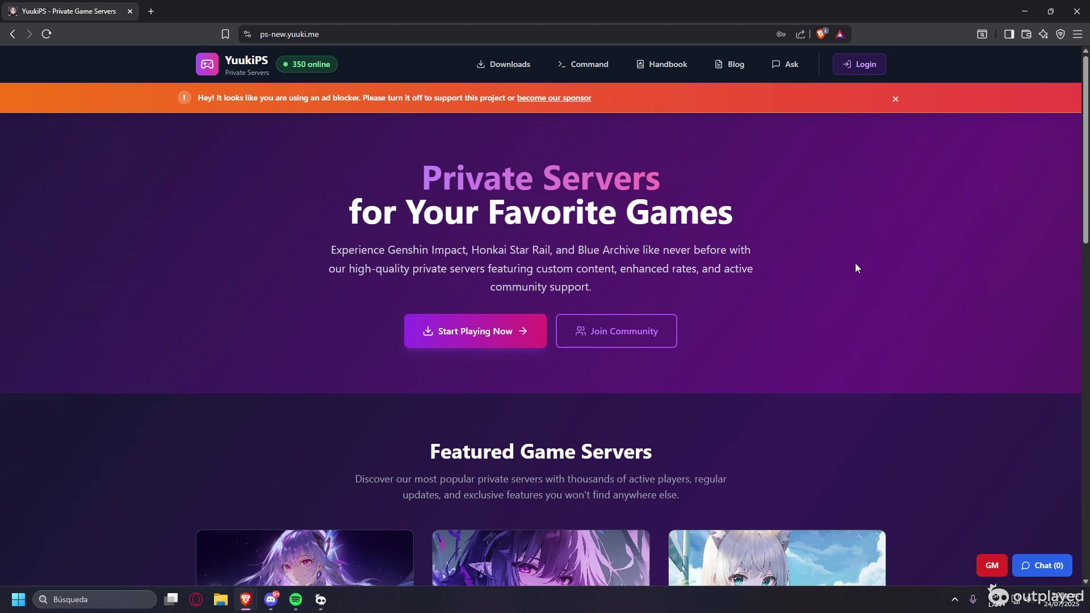
pyautogui.click(851, 66)
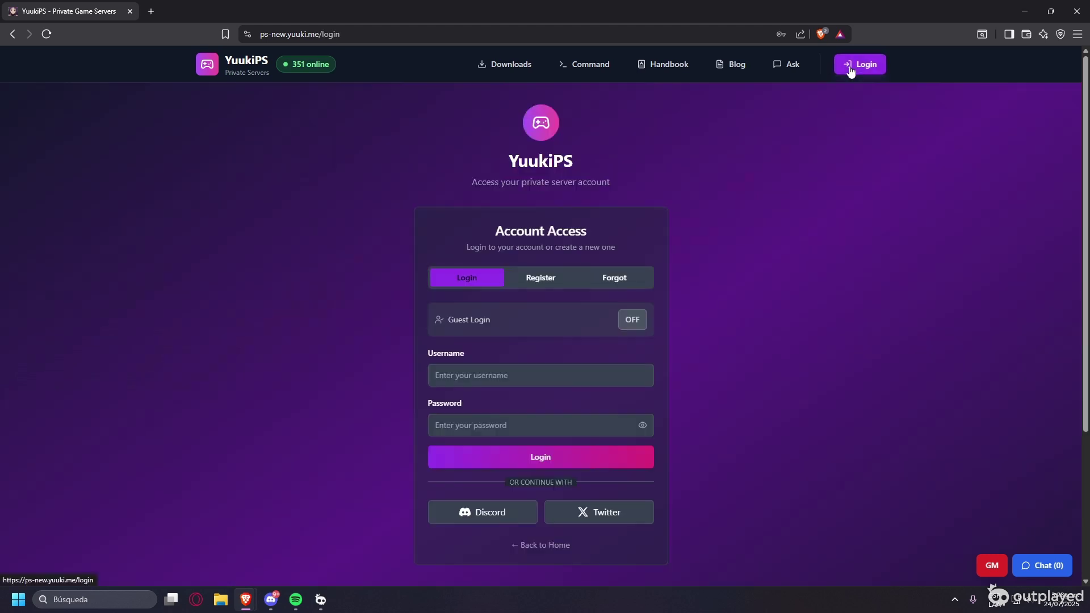
pyautogui.click(522, 286)
pyautogui.click(470, 277)
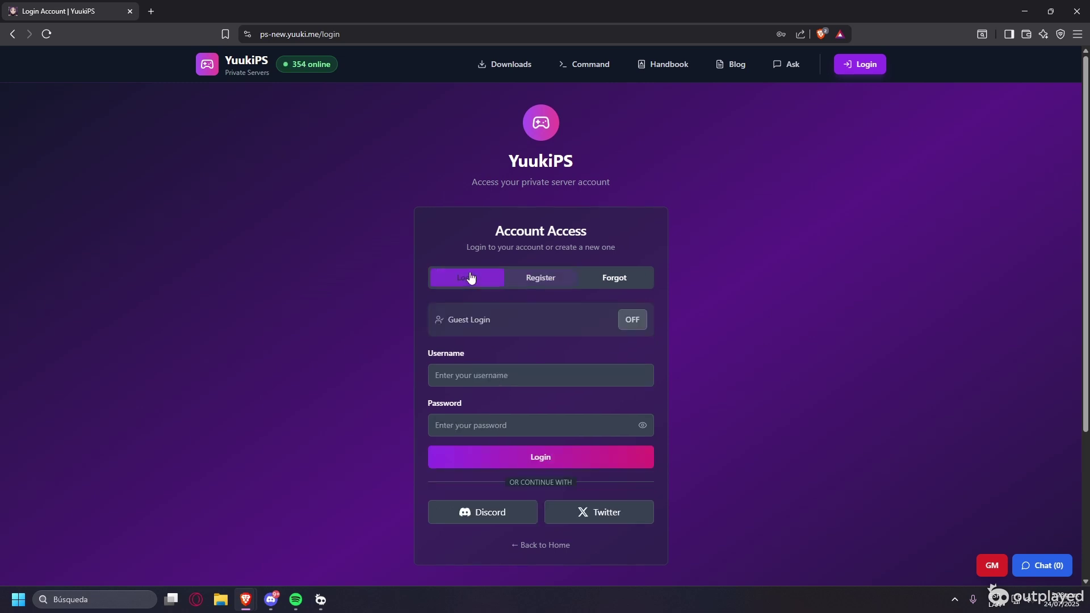
pyautogui.click(567, 375)
pyautogui.scroll(-1, 713, 278)
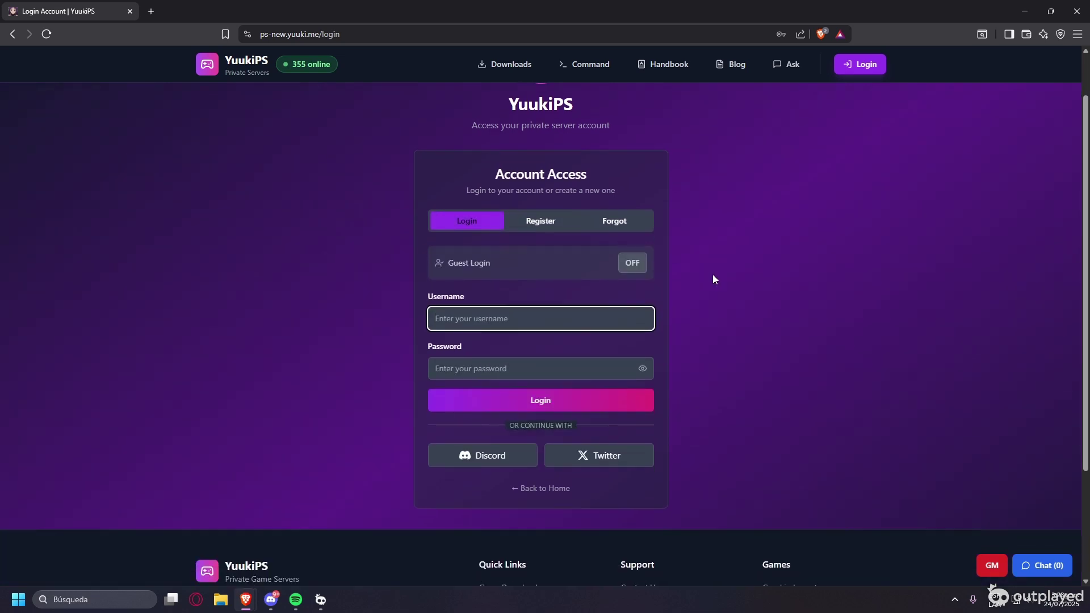
pyautogui.click(527, 317)
pyautogui.click(517, 347)
pyautogui.press('Return')
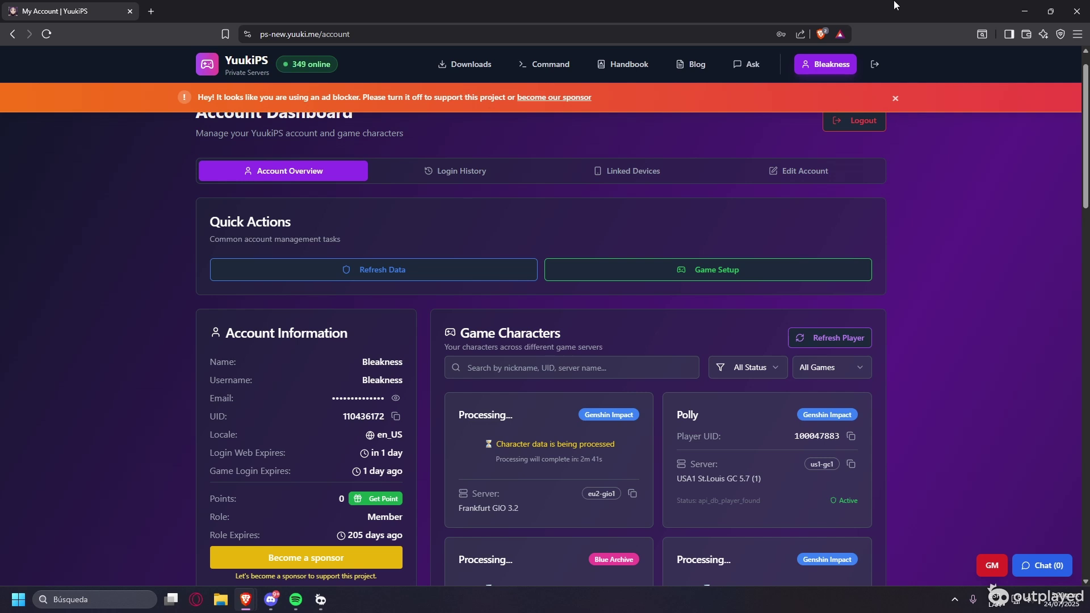
# - Open the Genshin Impact download page and review its platforms, versions, Grasscutter features and the YuukiPS Launcher section
pyautogui.click(462, 58)
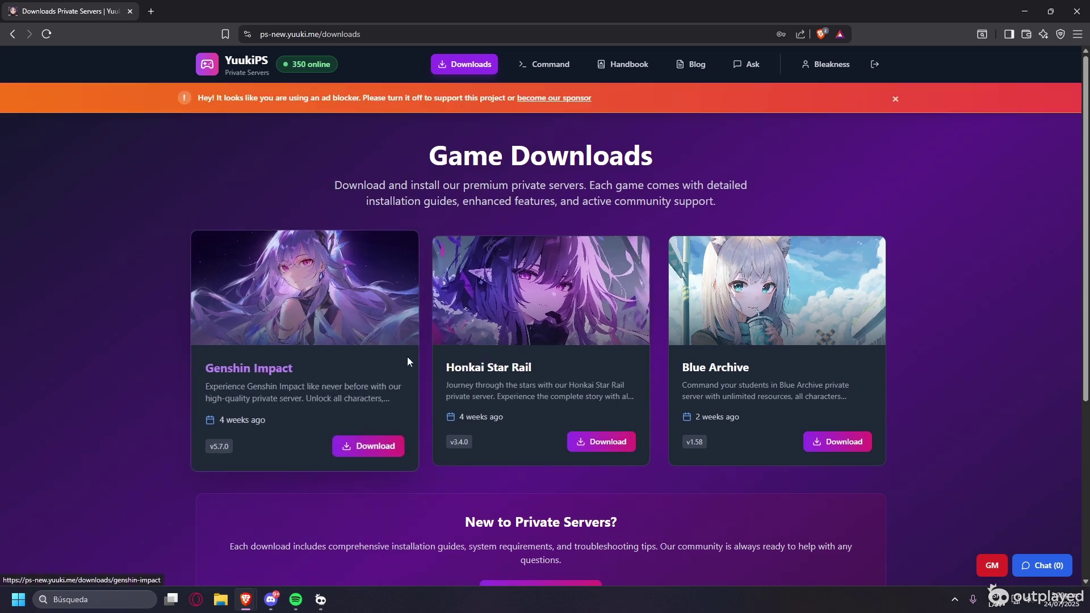
pyautogui.click(367, 446)
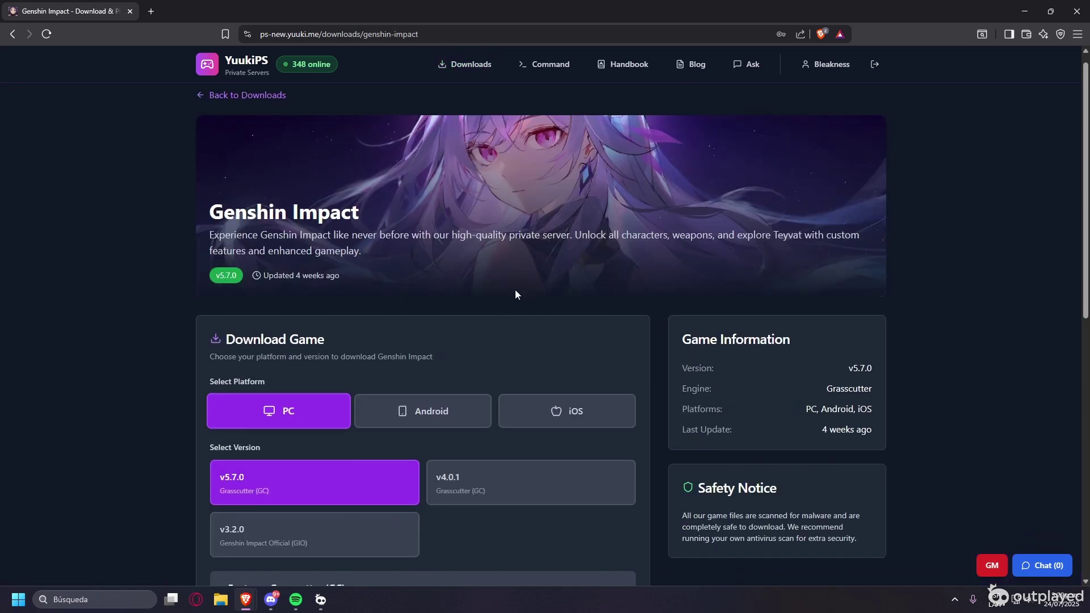
pyautogui.scroll(-2, 517, 301)
pyautogui.scroll(-2, 518, 315)
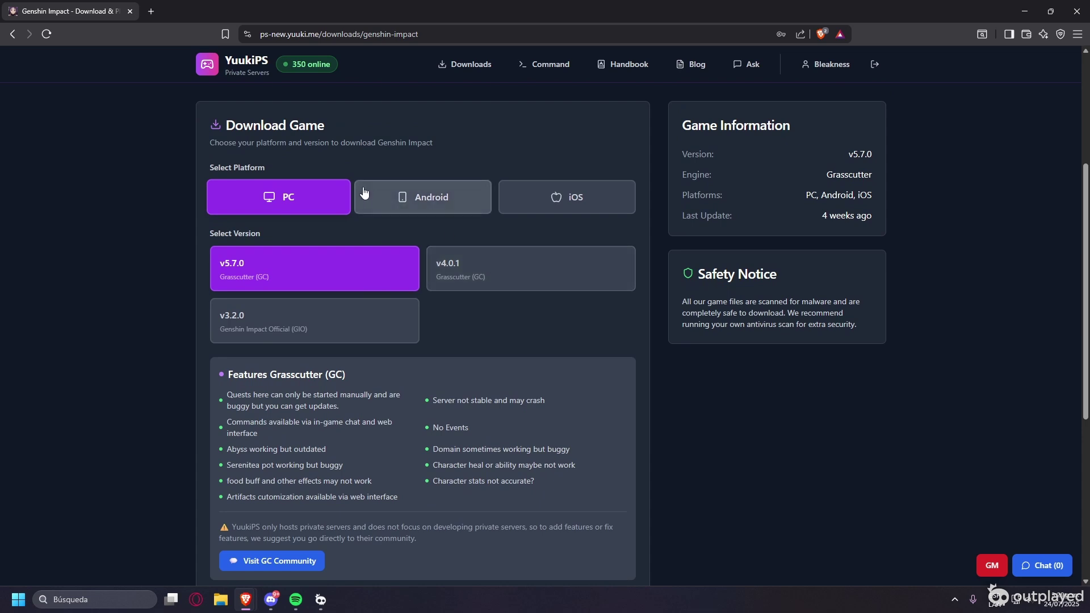
pyautogui.scroll(-2, 585, 258)
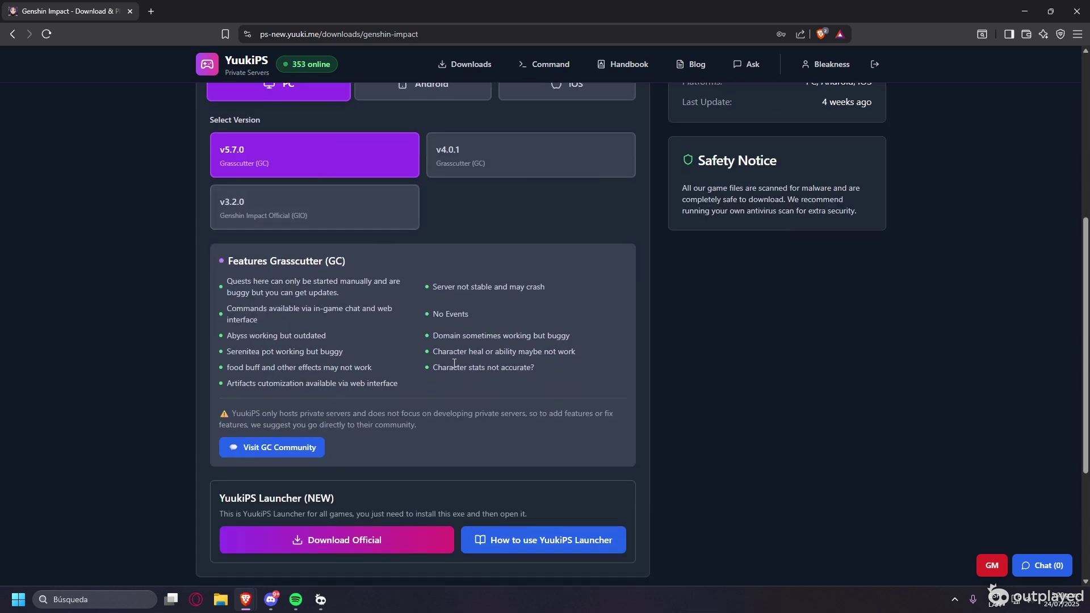
pyautogui.scroll(1, 758, 149)
pyautogui.scroll(-4, 511, 170)
pyautogui.scroll(5, 627, 346)
pyautogui.scroll(-1, 628, 346)
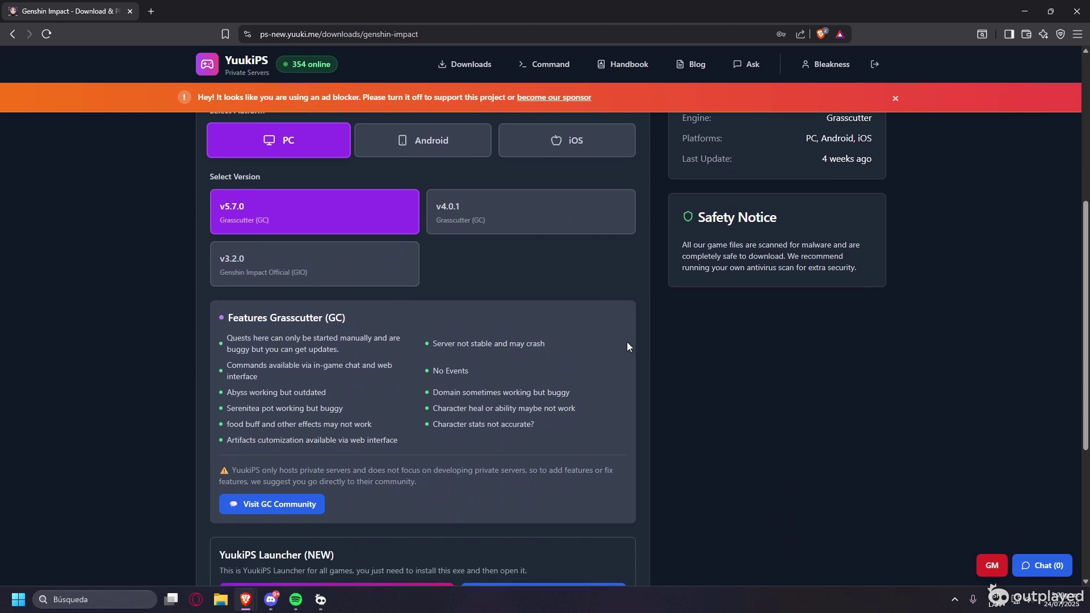
pyautogui.scroll(-2, 626, 342)
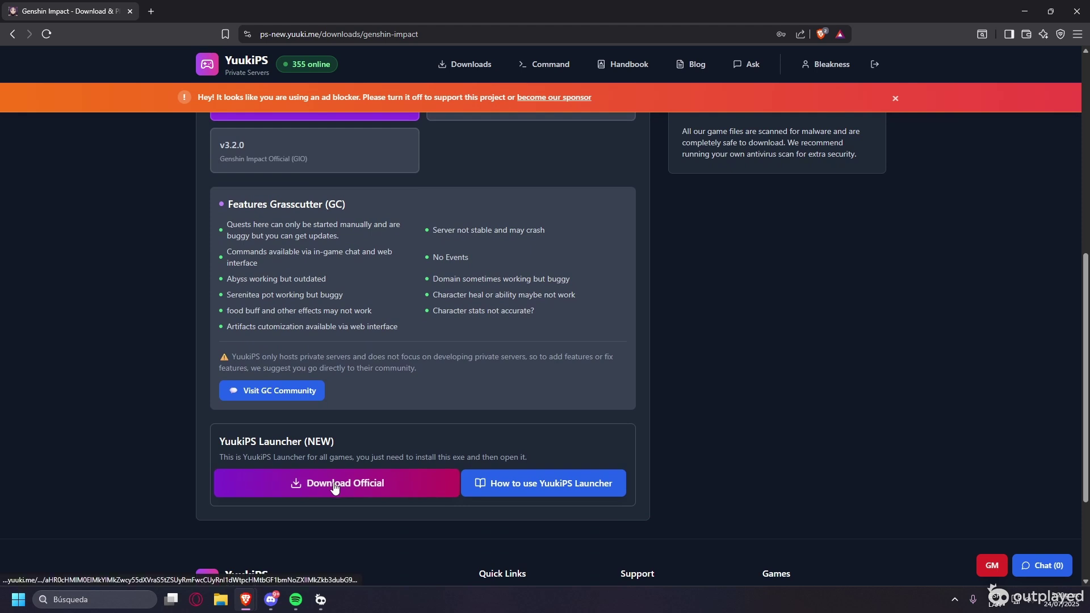
pyautogui.click(335, 488)
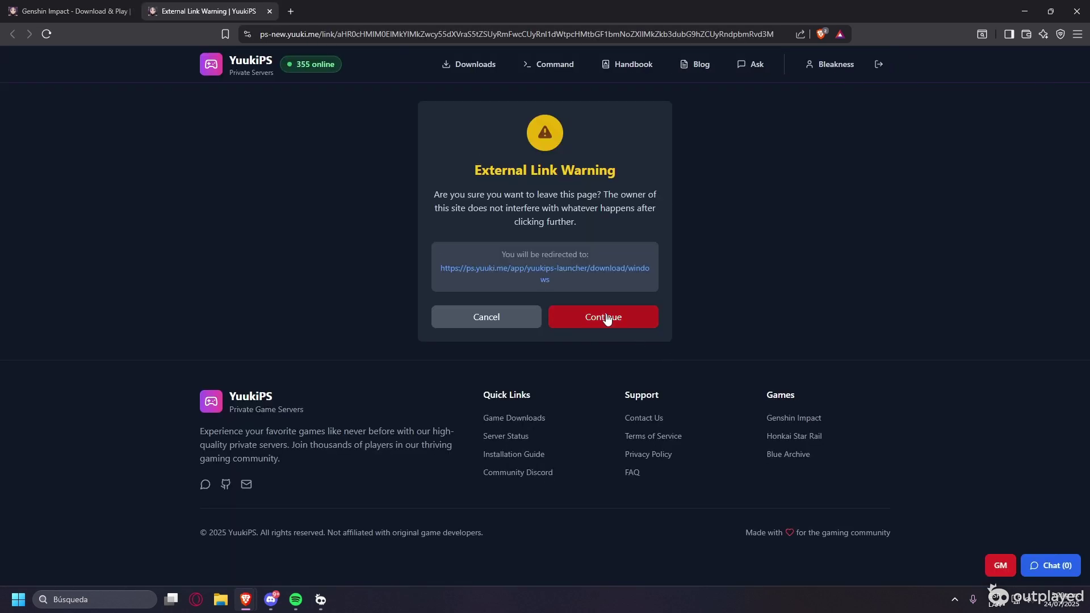
pyautogui.click(606, 317)
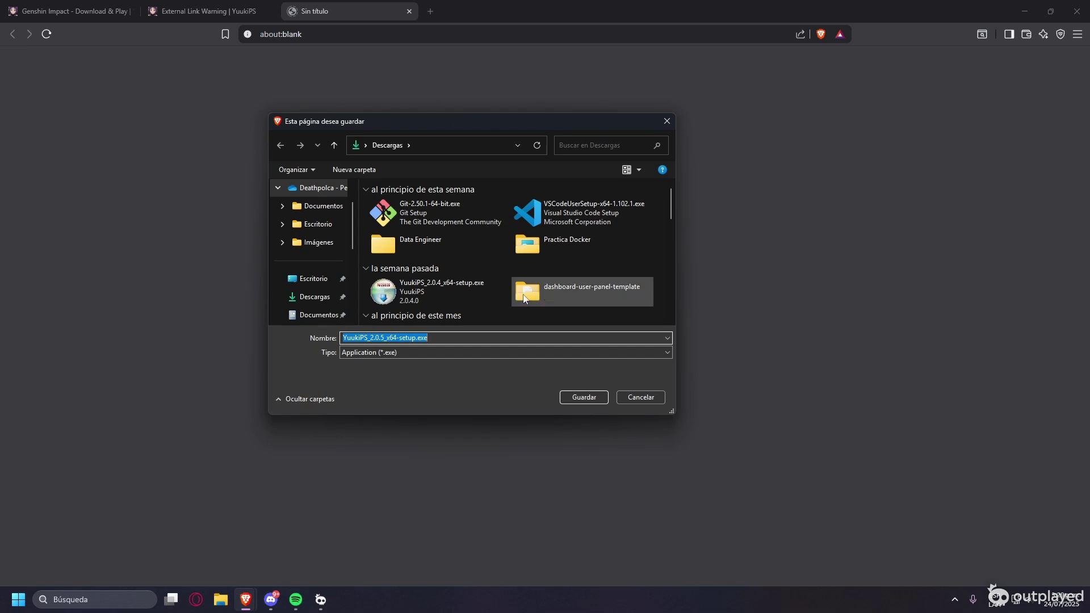
pyautogui.click(442, 297)
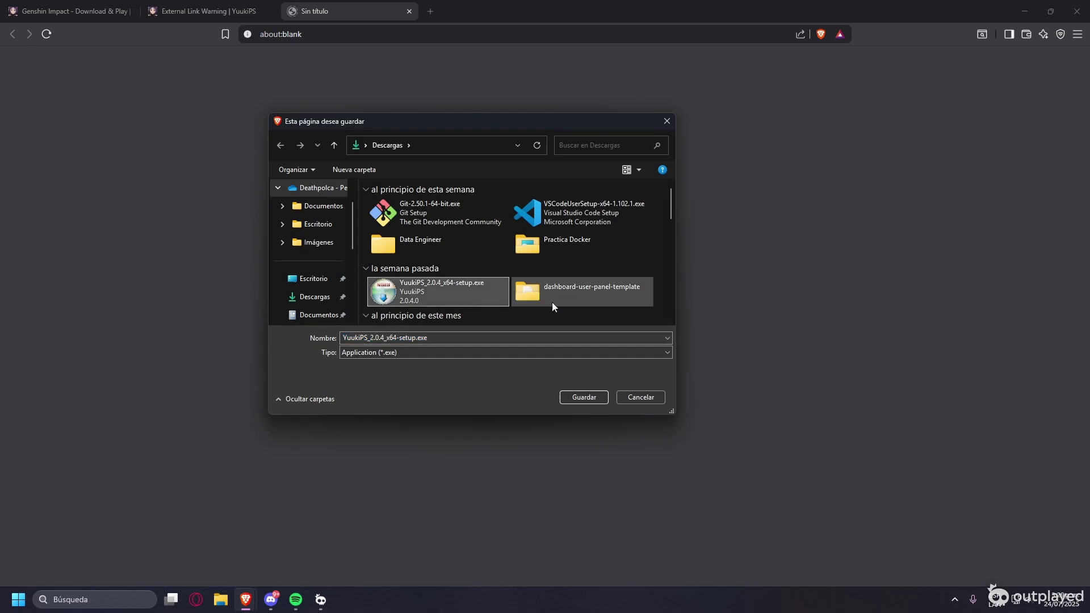
pyautogui.click(640, 397)
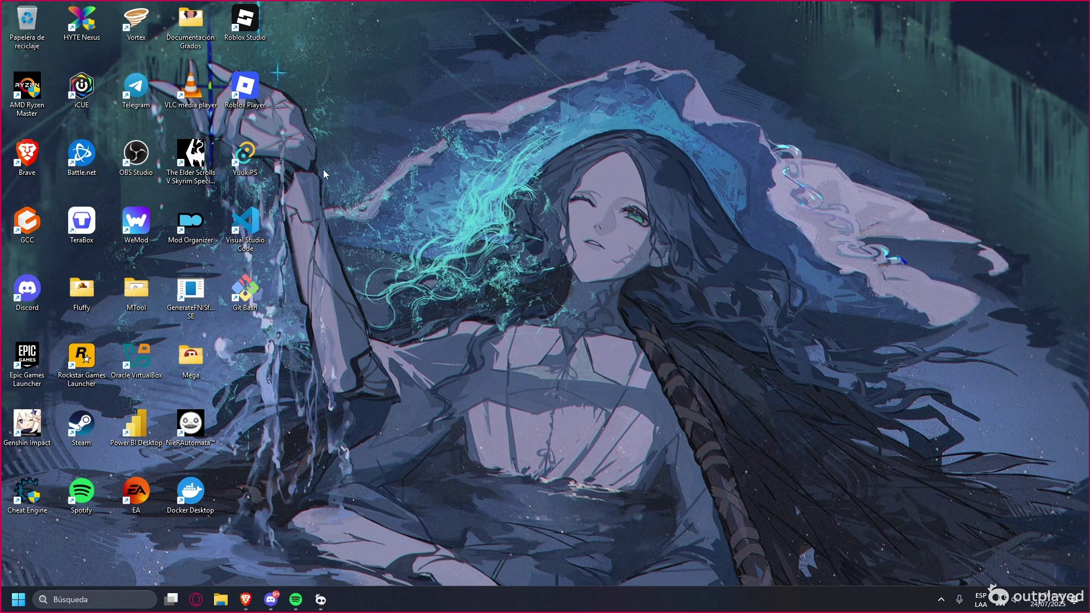
# - Start the YuukiPS Launcher from the desktop and open Genshin Impact's game settings to review the version, channel and game directory
pyautogui.rightClick(243, 164)
pyautogui.click(359, 265)
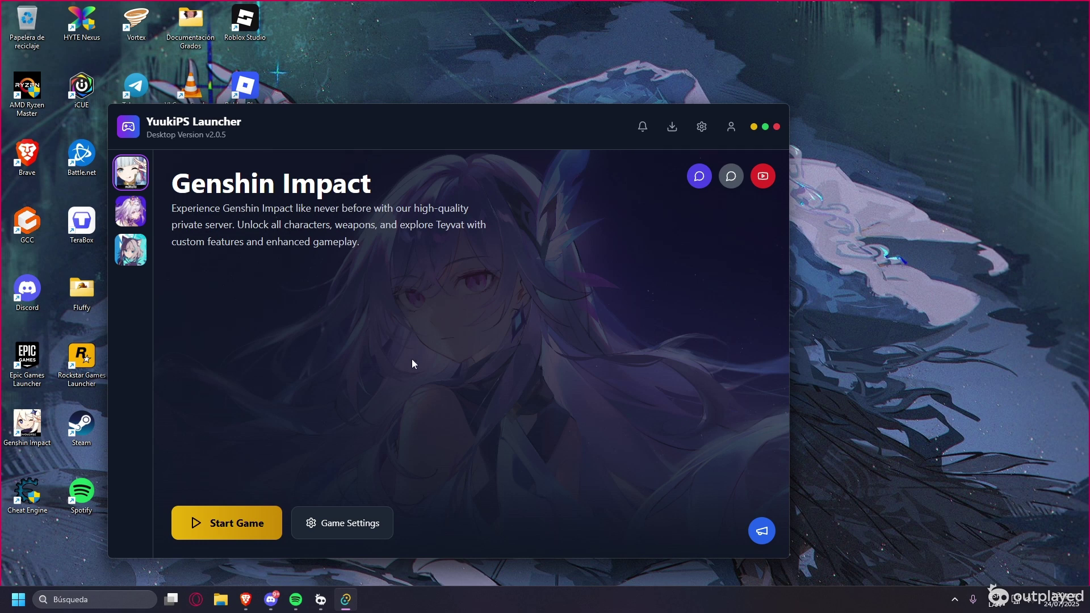
pyautogui.click(366, 519)
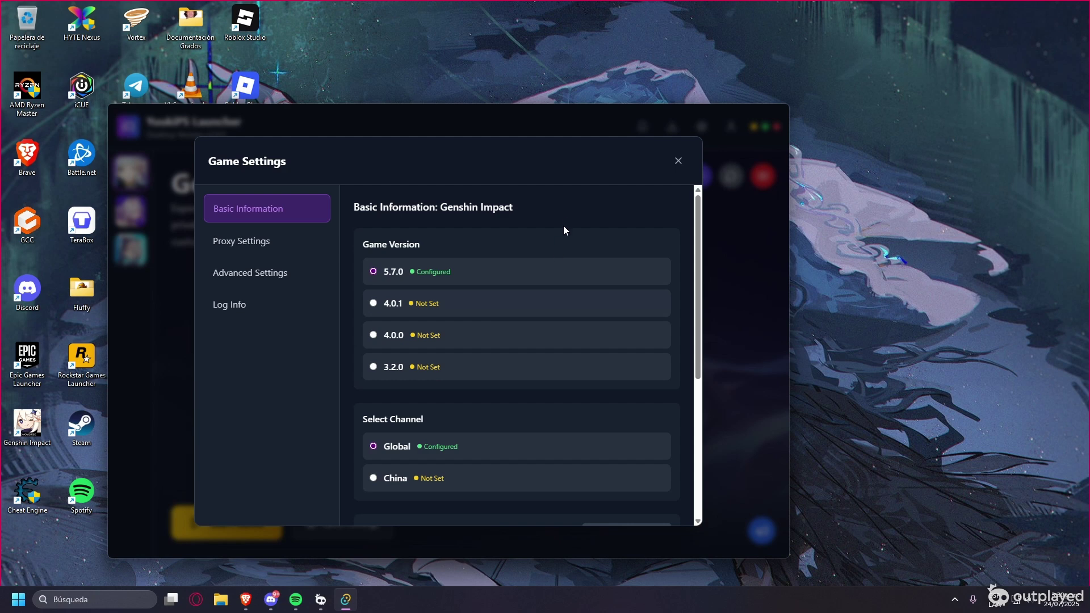
pyautogui.scroll(-3, 563, 226)
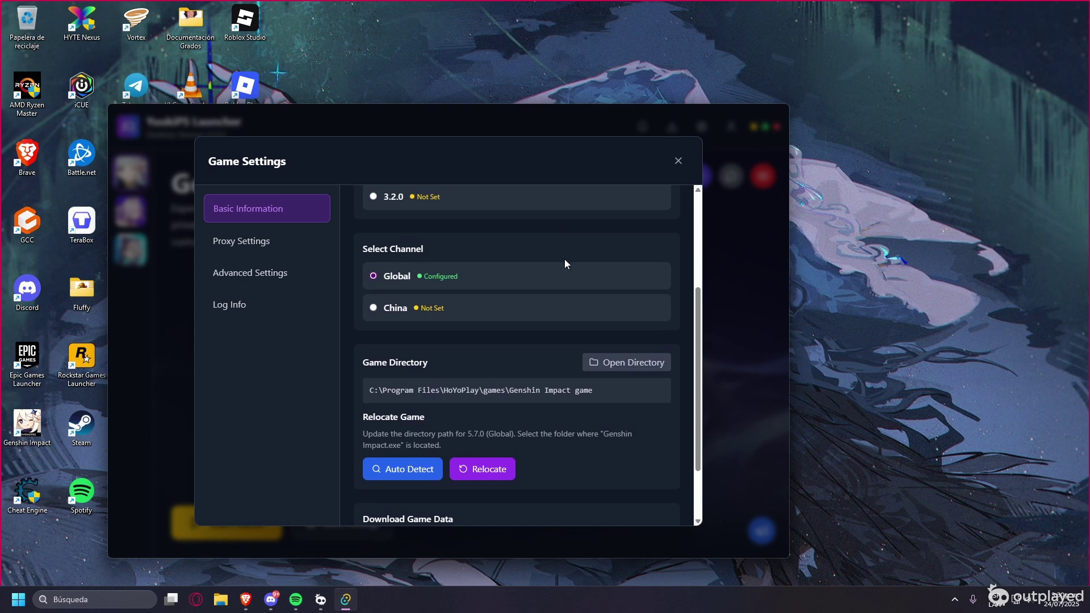
pyautogui.scroll(-1, 564, 260)
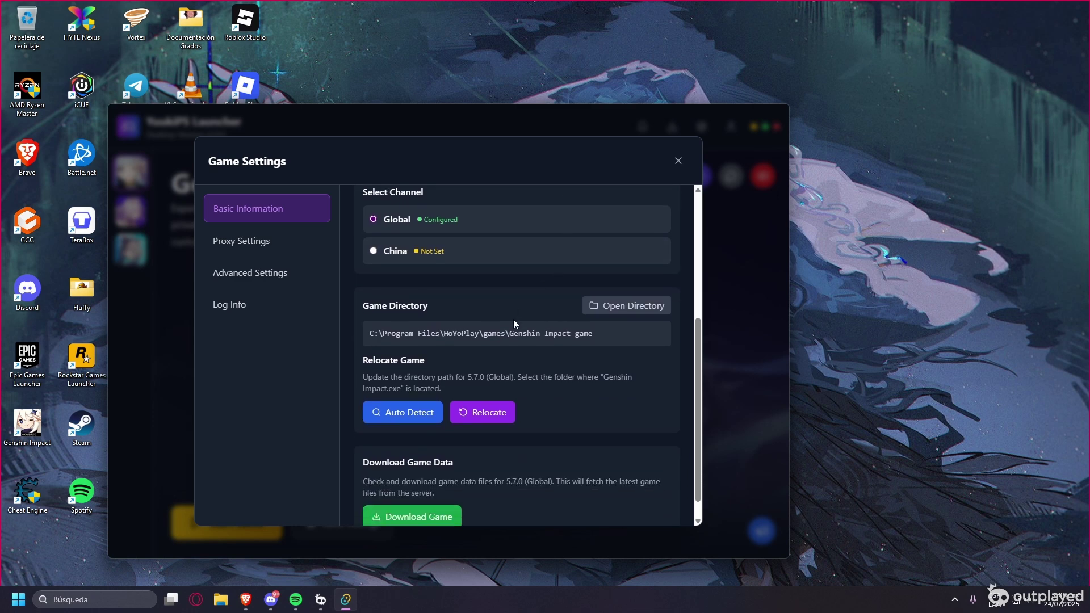
pyautogui.scroll(-1, 513, 322)
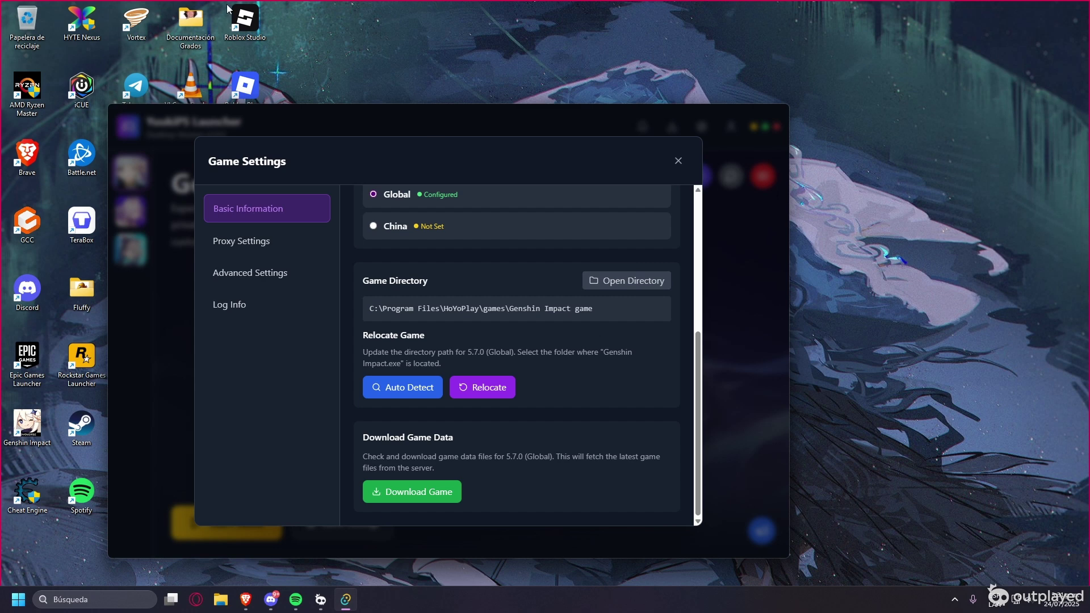
# - Examine the proxy settings, including the proxy status, port configuration, private server address and intercepted domains
pyautogui.click(272, 244)
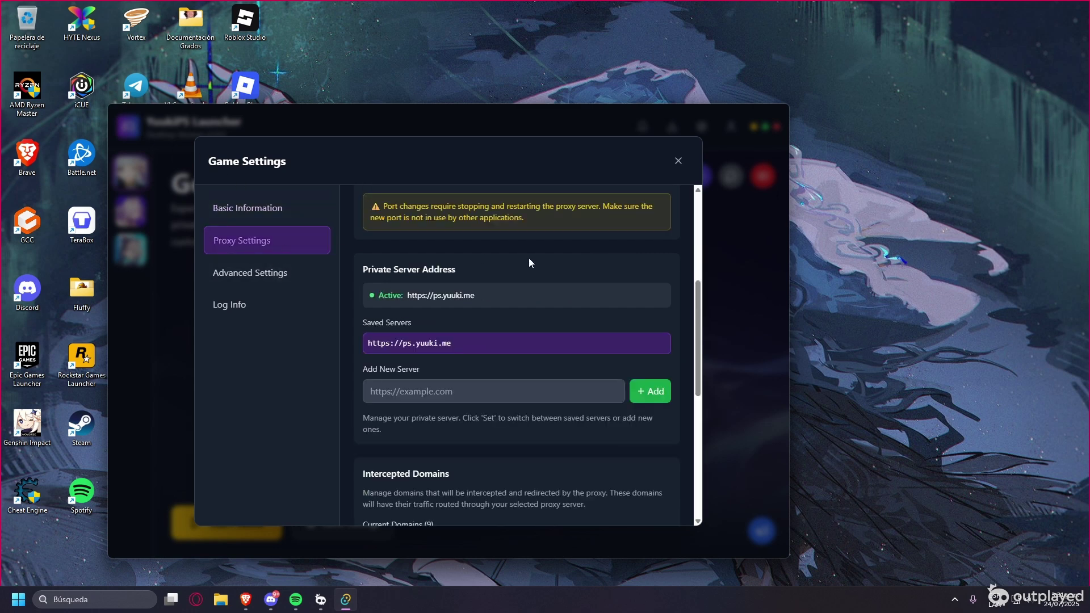
pyautogui.scroll(3, 539, 300)
pyautogui.scroll(2, 539, 305)
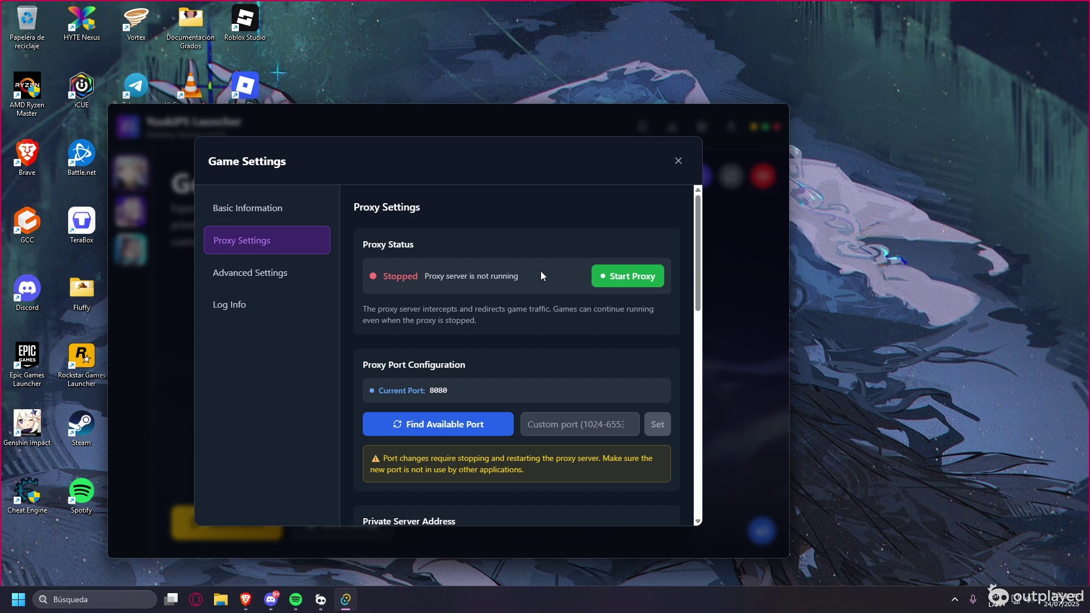
pyautogui.scroll(-5, 541, 271)
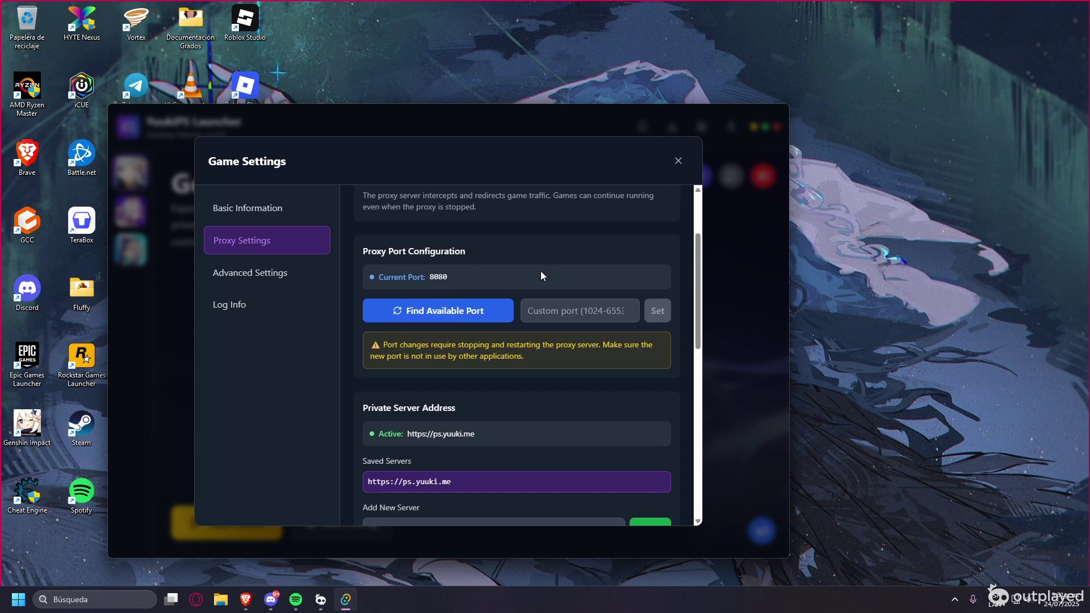
pyautogui.scroll(-3, 541, 250)
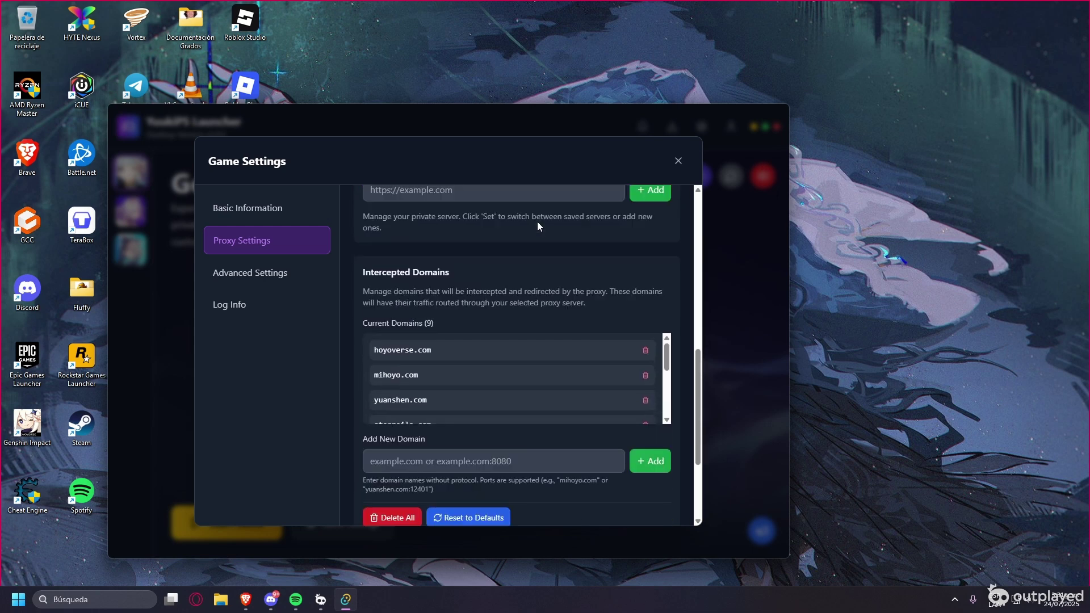
pyautogui.scroll(-2, 529, 366)
pyautogui.scroll(-2, 529, 366)
pyautogui.scroll(7, 528, 367)
# - Look through the advanced settings and log info, and return via the proxy settings to the basic information
pyautogui.click(219, 275)
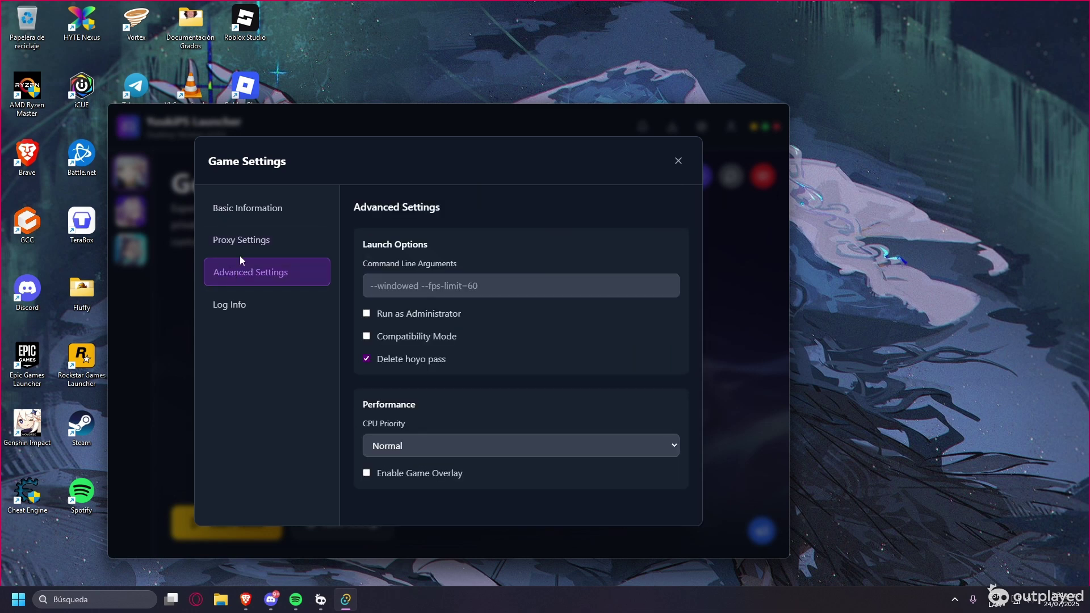
pyautogui.click(262, 314)
pyautogui.click(262, 276)
pyautogui.click(267, 254)
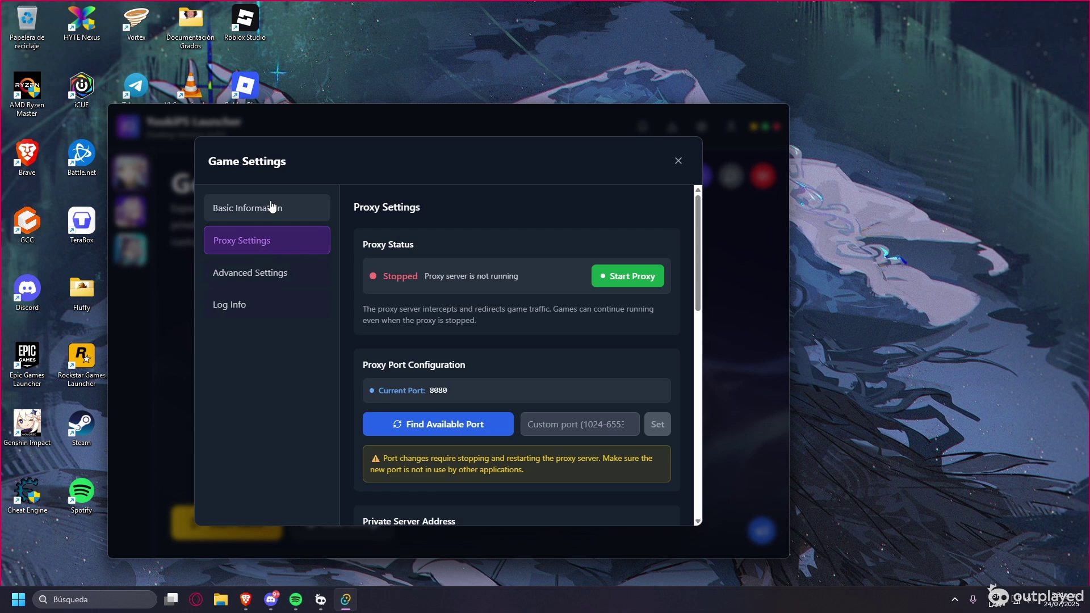
pyautogui.click(274, 208)
# - Close the game settings and launch Genshin Impact 5.7.0 with the Grasscutter engine on the Global channel
pyautogui.click(678, 162)
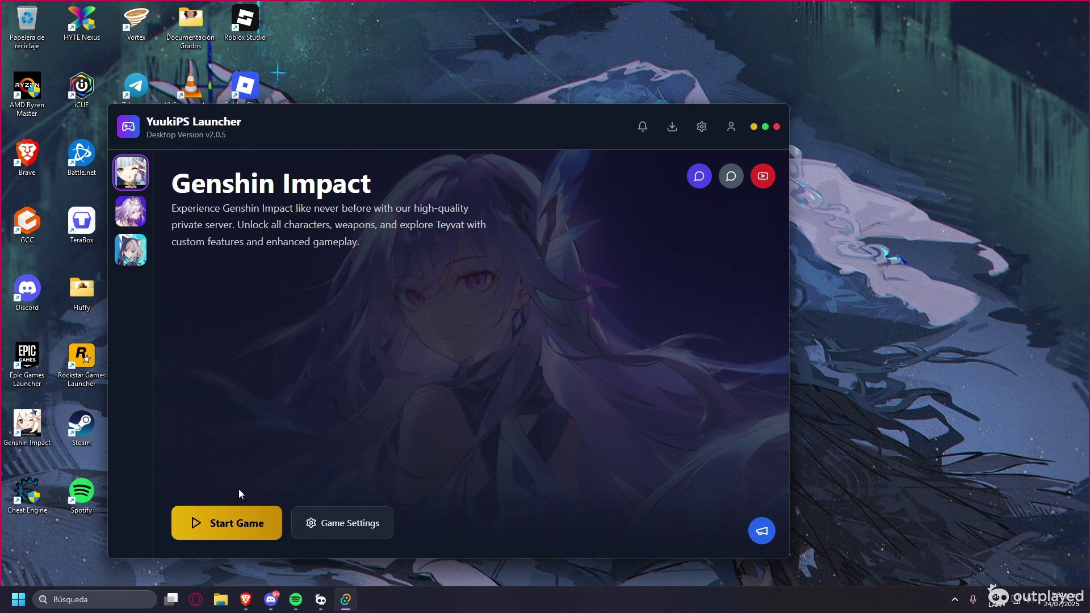
pyautogui.click(231, 517)
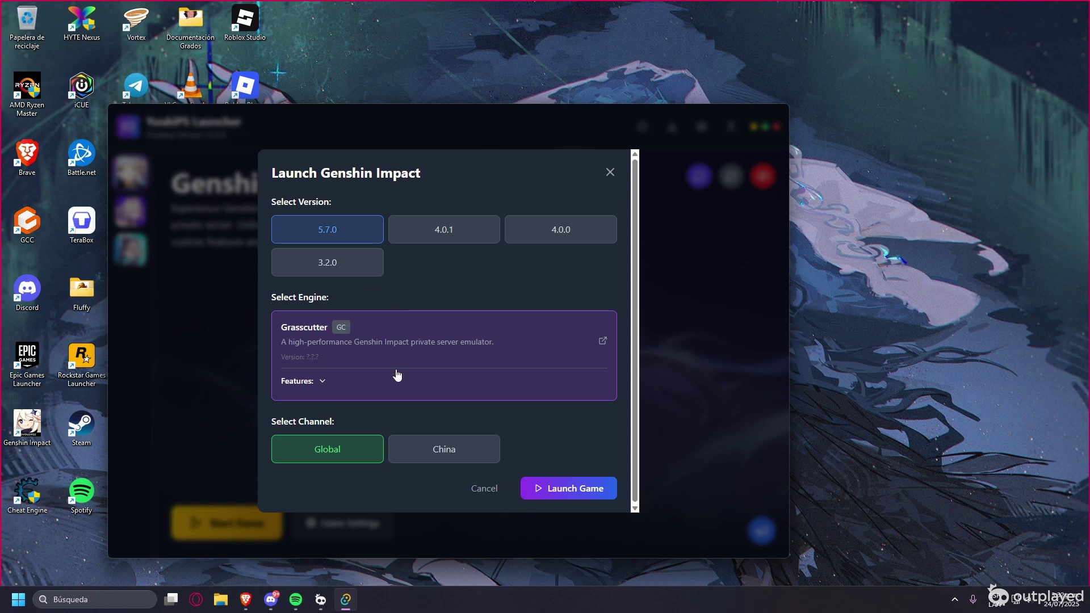
pyautogui.click(562, 489)
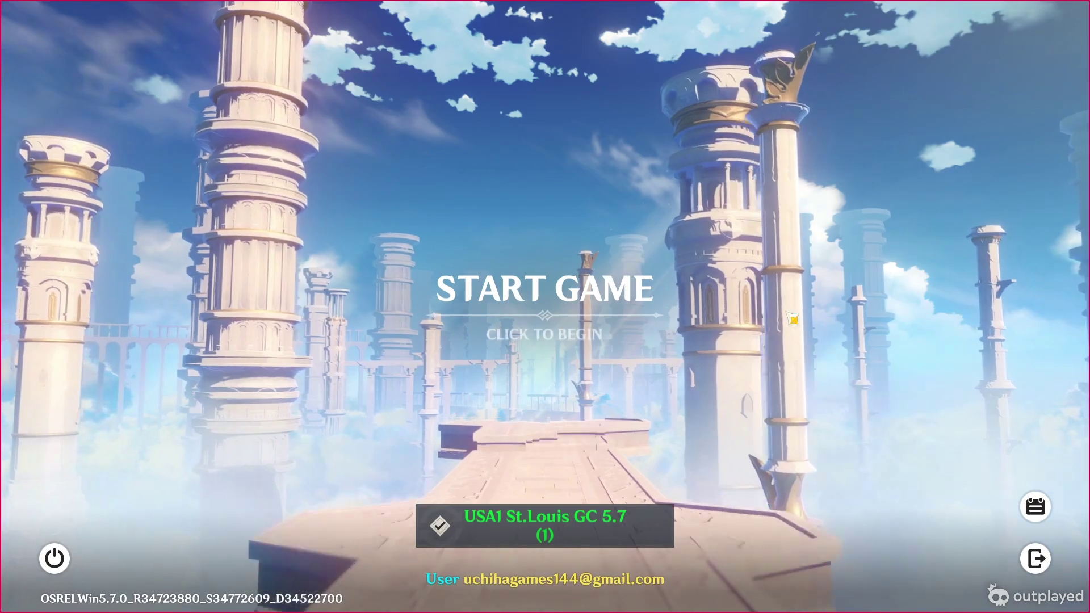
# - Switch to the YuukiPS account page in Brave and examine the game characters and the Allow Login Game options
pyautogui.press('super')
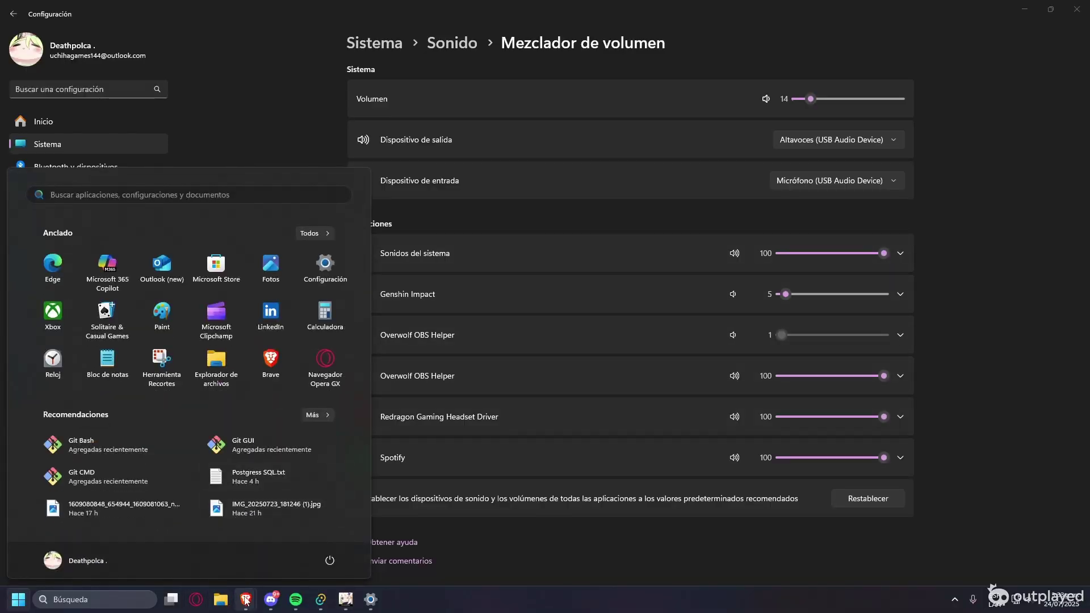
pyautogui.moveTo(246, 599)
pyautogui.click(301, 553)
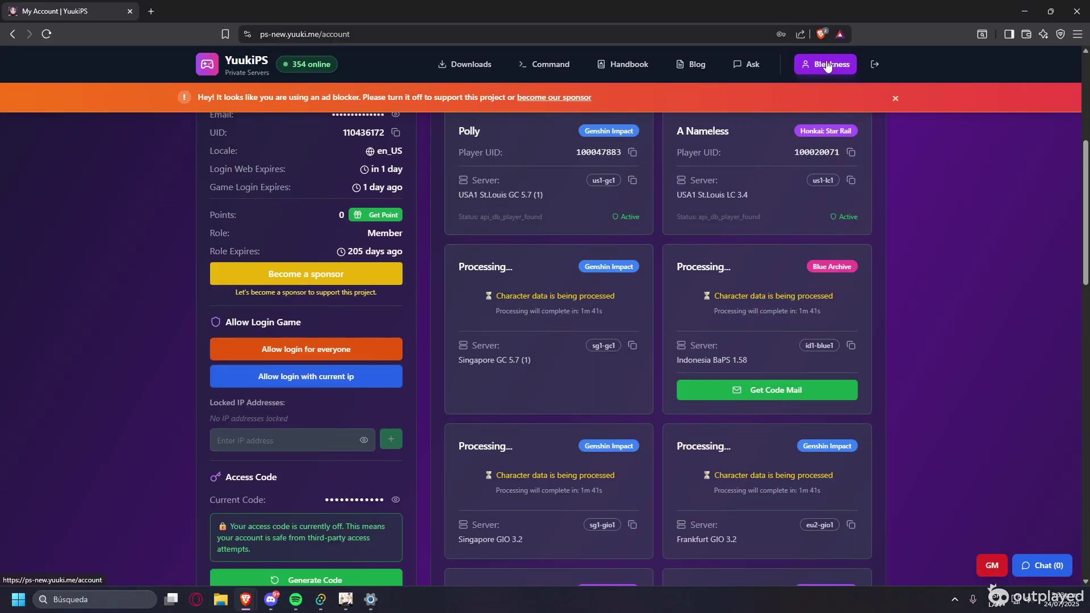
pyautogui.scroll(5, 848, 304)
pyautogui.scroll(-3, 511, 295)
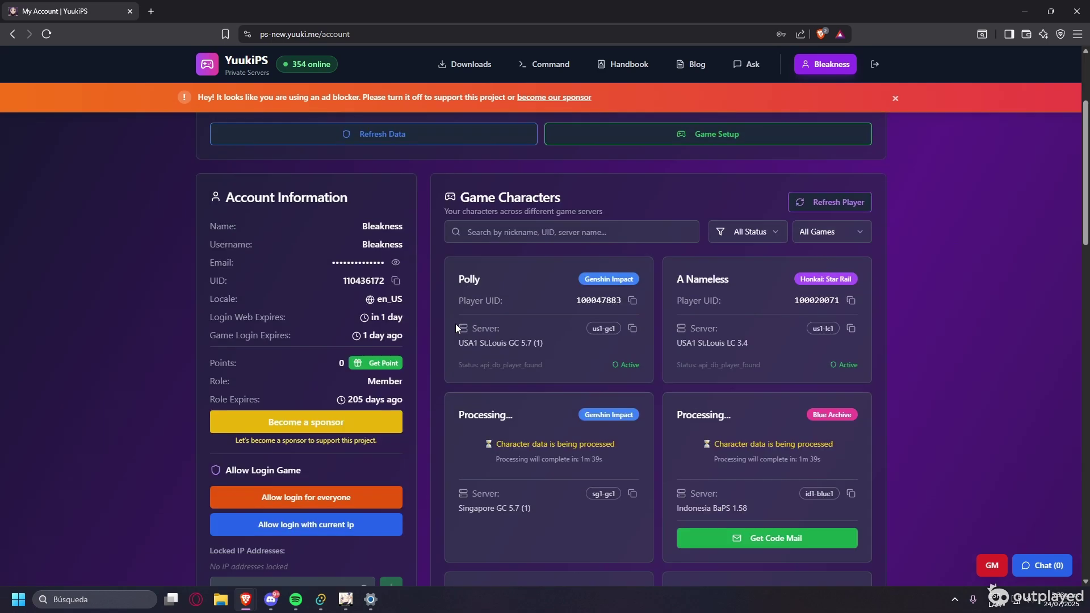
pyautogui.scroll(-2, 455, 273)
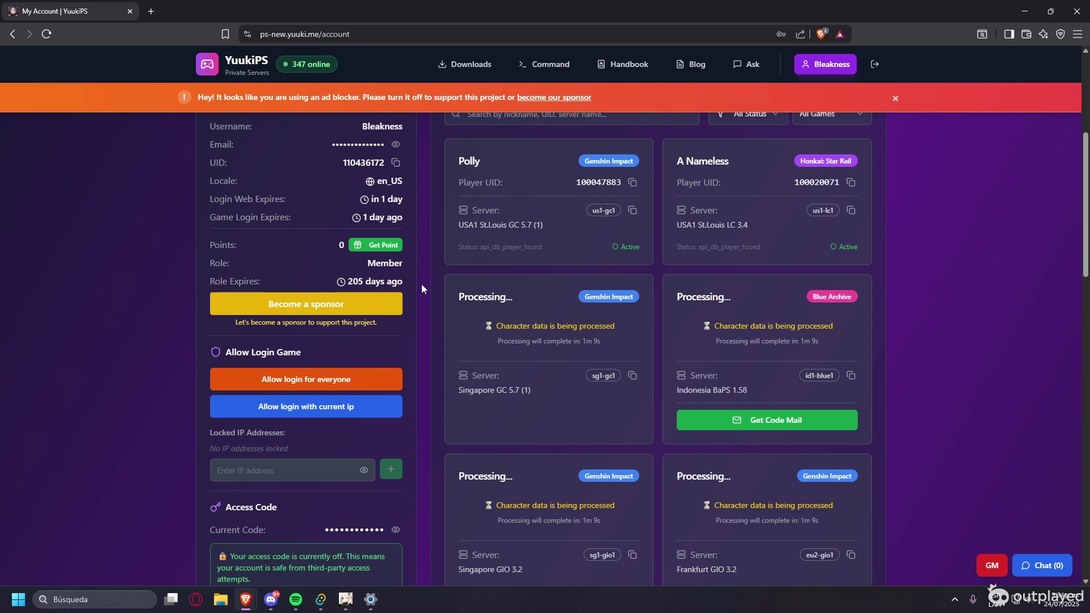
# - Switch to Genshin Impact, select the USA1 St.Louis GC 5.7 (1) server and start the game
pyautogui.moveTo(345, 598)
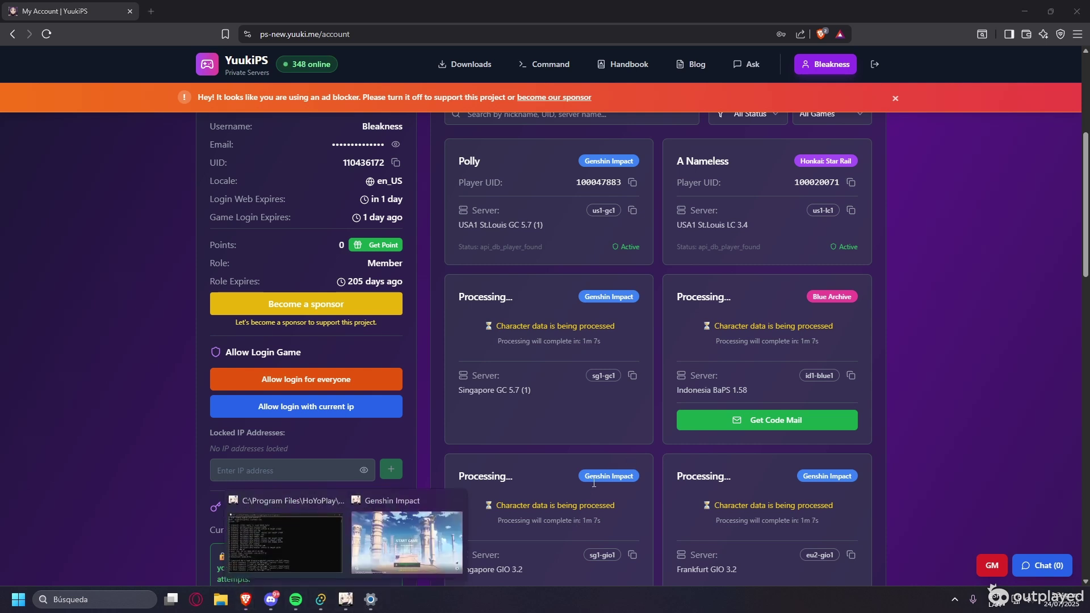
pyautogui.click(442, 540)
pyautogui.click(632, 460)
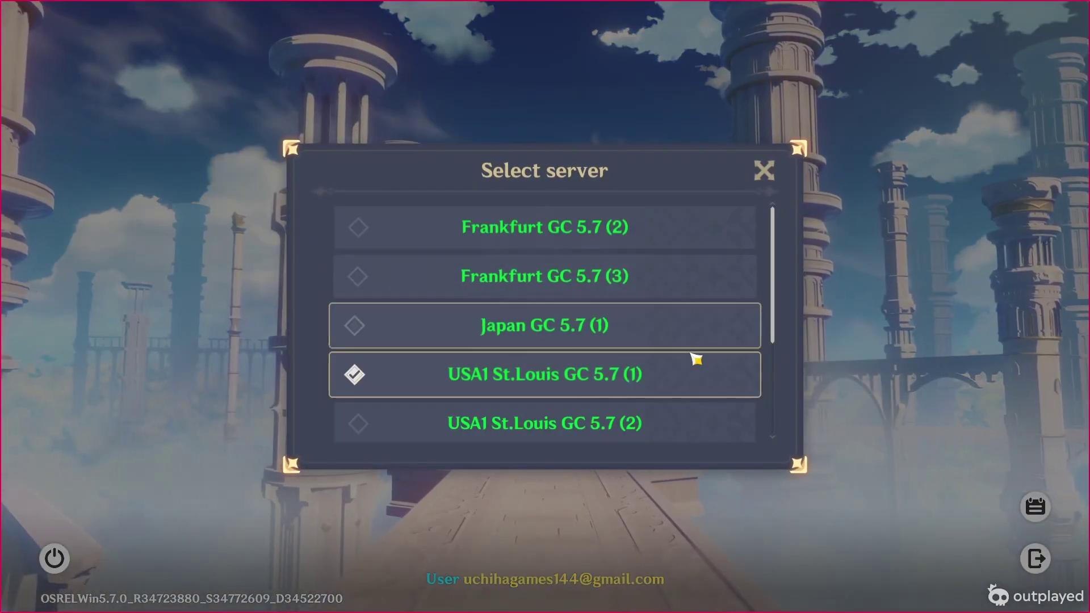
pyautogui.click(689, 366)
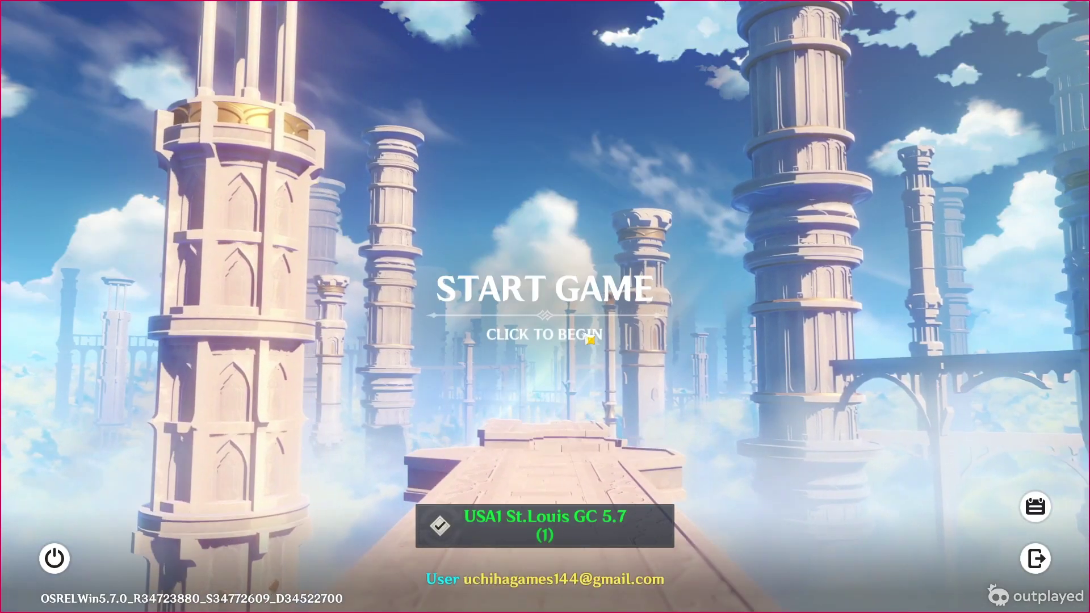
pyautogui.click(844, 216)
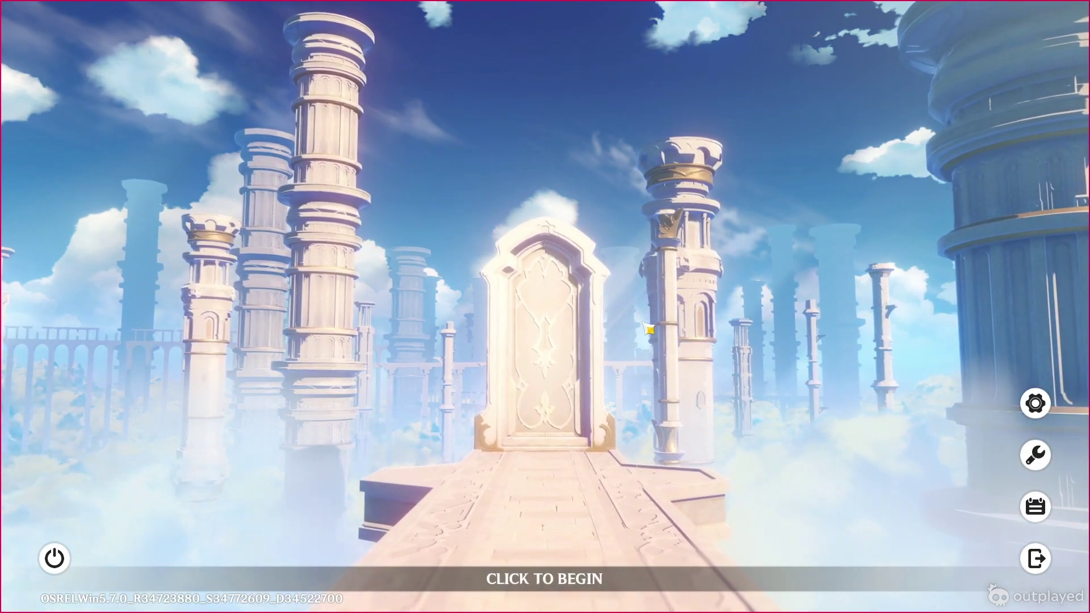
# - Return to the YuukiPS account page in Brave and examine the active Genshin Impact and Honkai: Star Rail character cards
pyautogui.press('super')
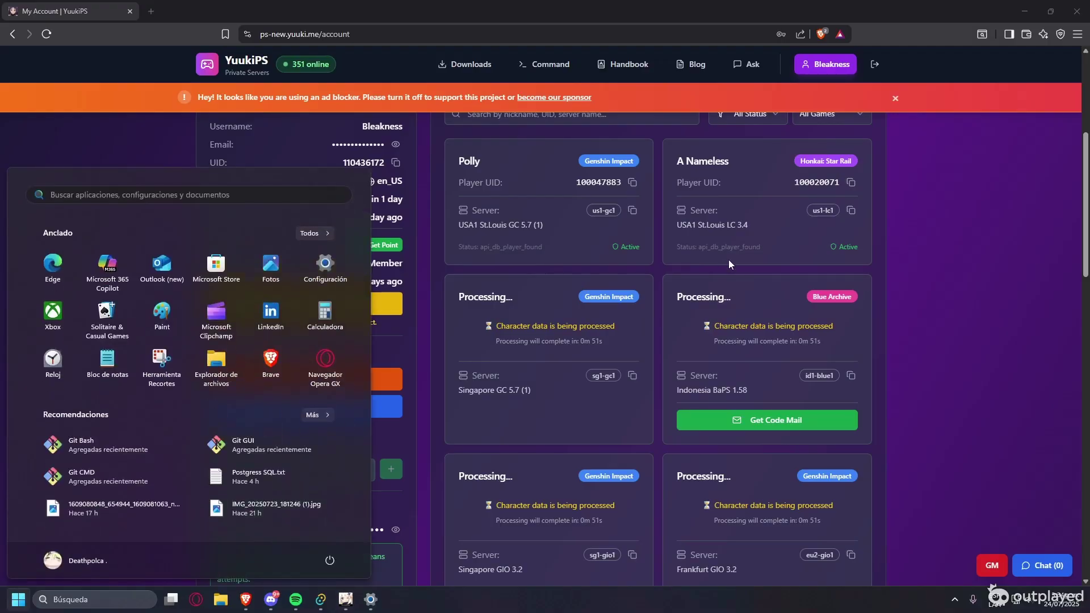
pyautogui.click(730, 204)
pyautogui.moveTo(526, 176); pyautogui.dragTo(476, 156)
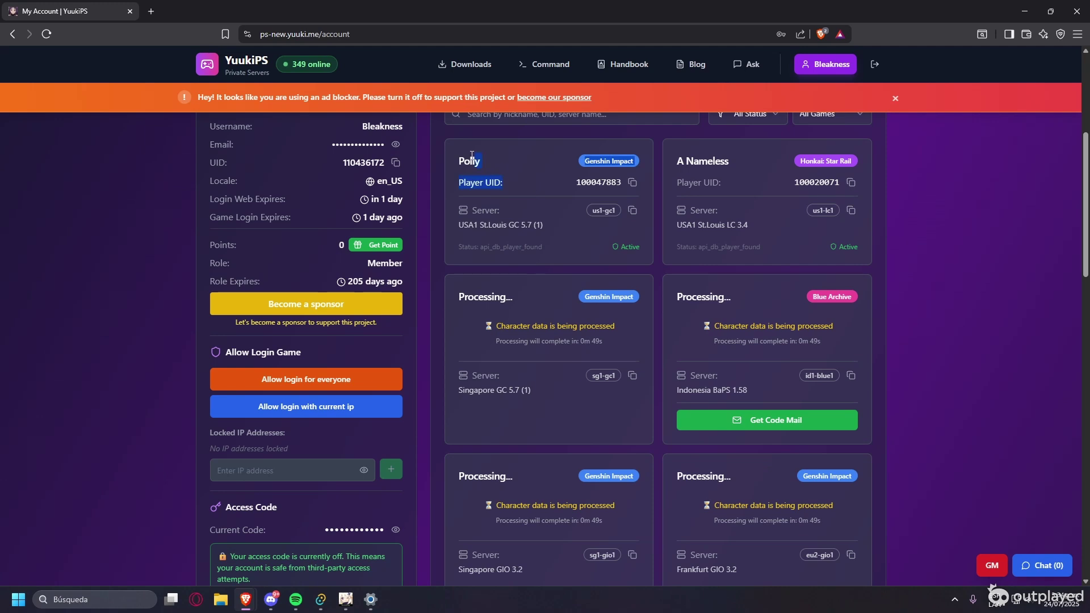
pyautogui.click(550, 227)
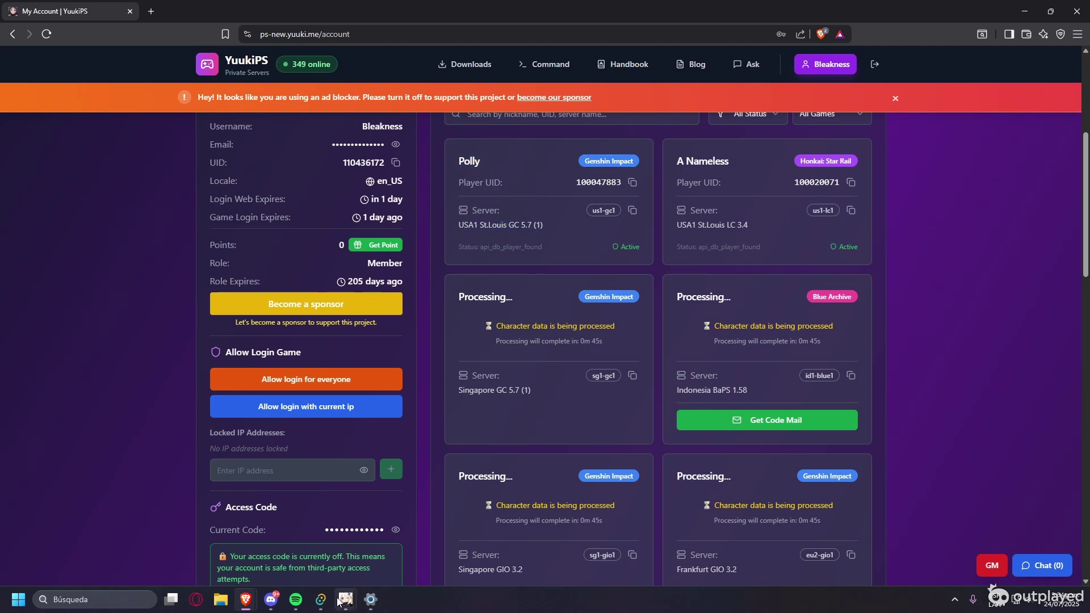
pyautogui.moveTo(347, 604)
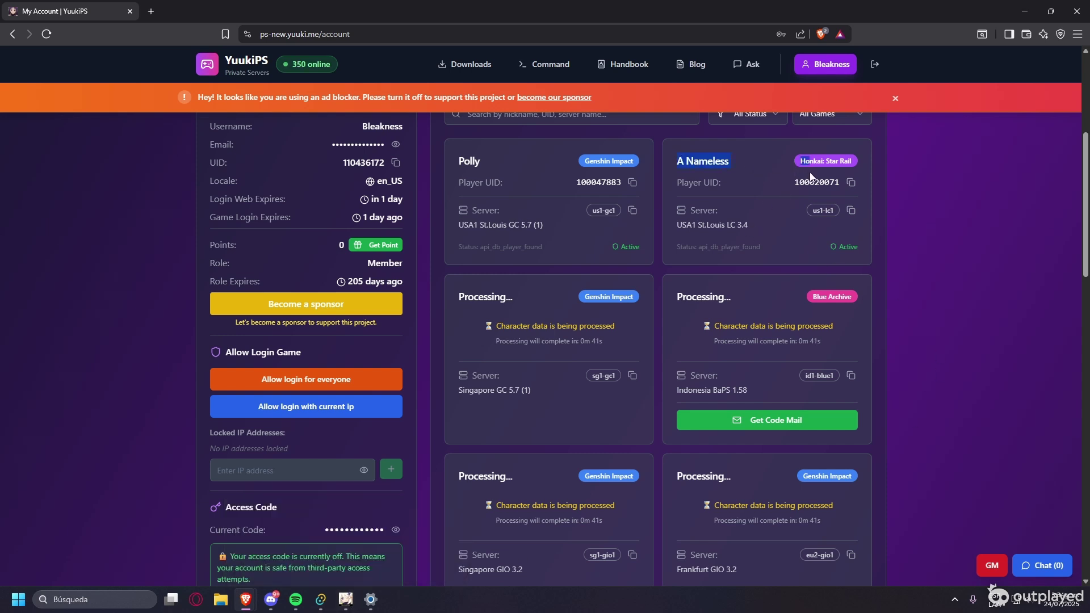
pyautogui.moveTo(810, 177); pyautogui.dragTo(832, 180)
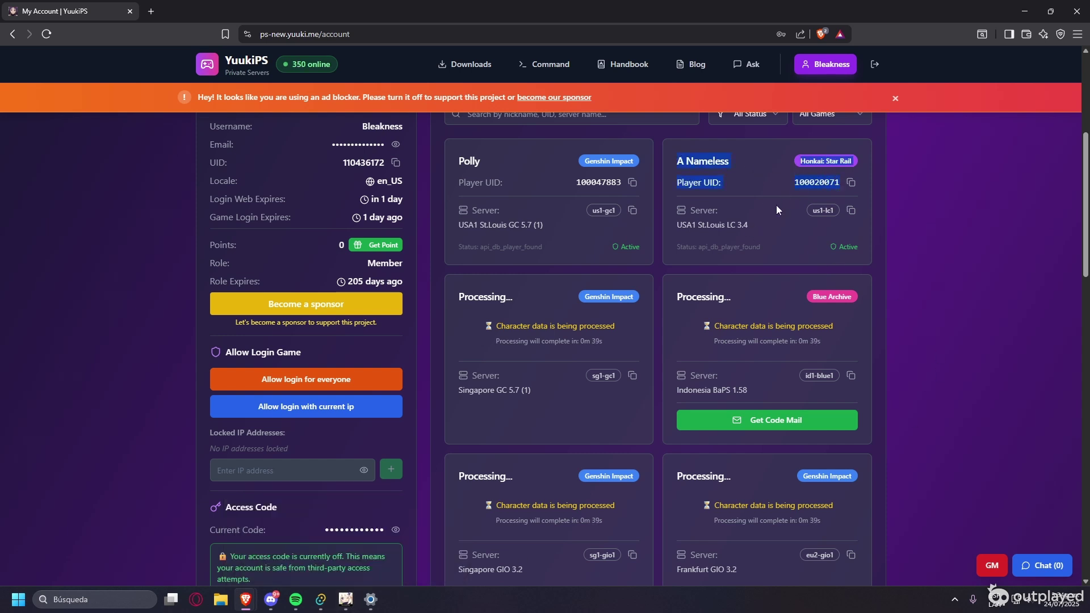
pyautogui.moveTo(765, 236); pyautogui.dragTo(666, 165)
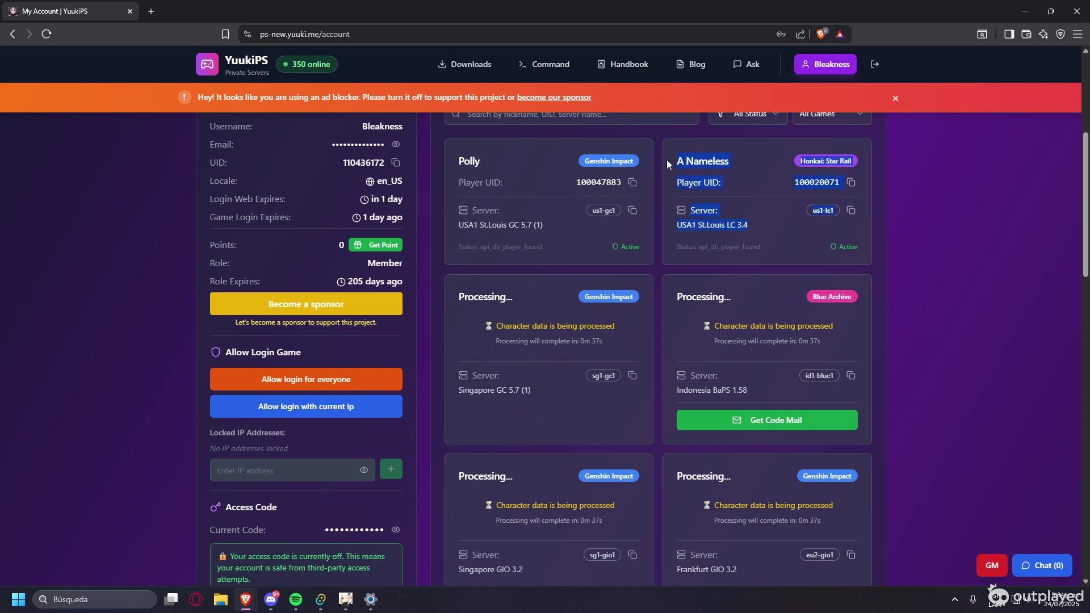
# - Switch back to Genshin Impact and teleport to the waypoint in Morte Region, Fontaine, east of Poisson
pyautogui.click(348, 599)
pyautogui.click(397, 548)
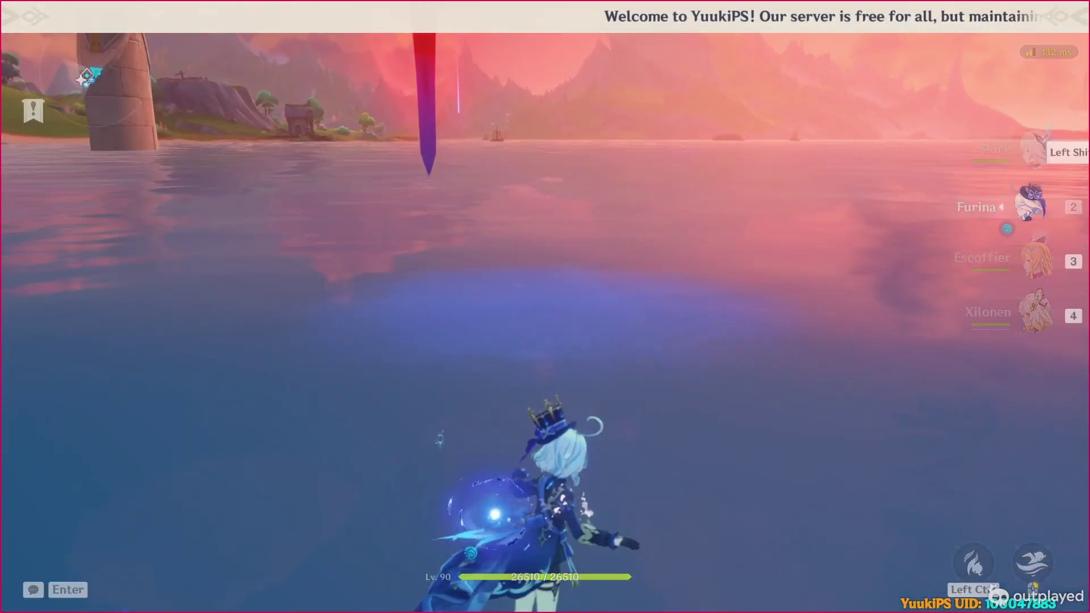
pyautogui.press('m')
pyautogui.click(566, 375)
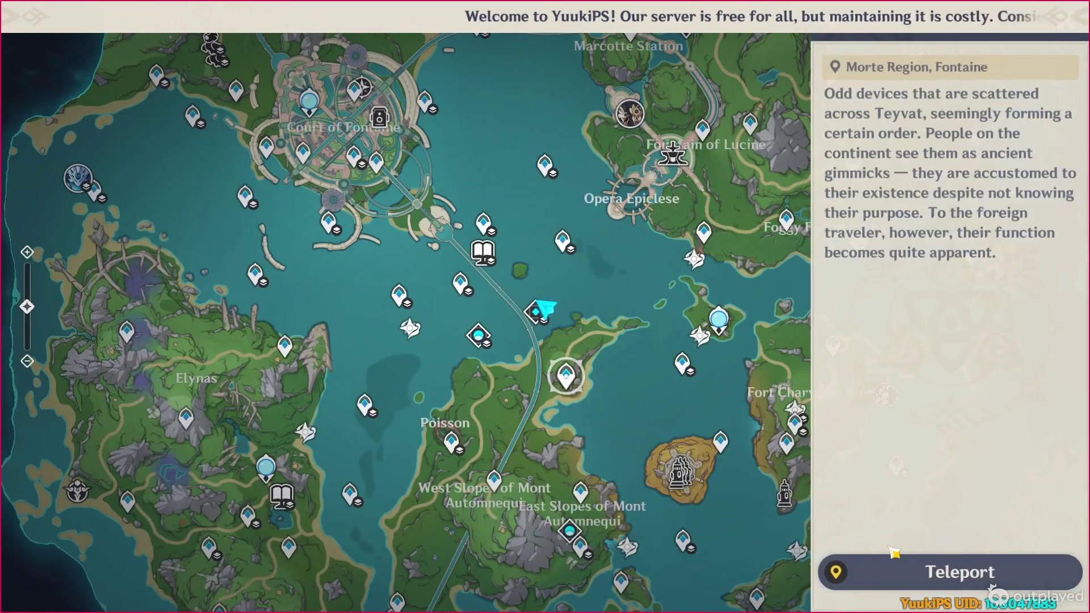
pyautogui.click(948, 567)
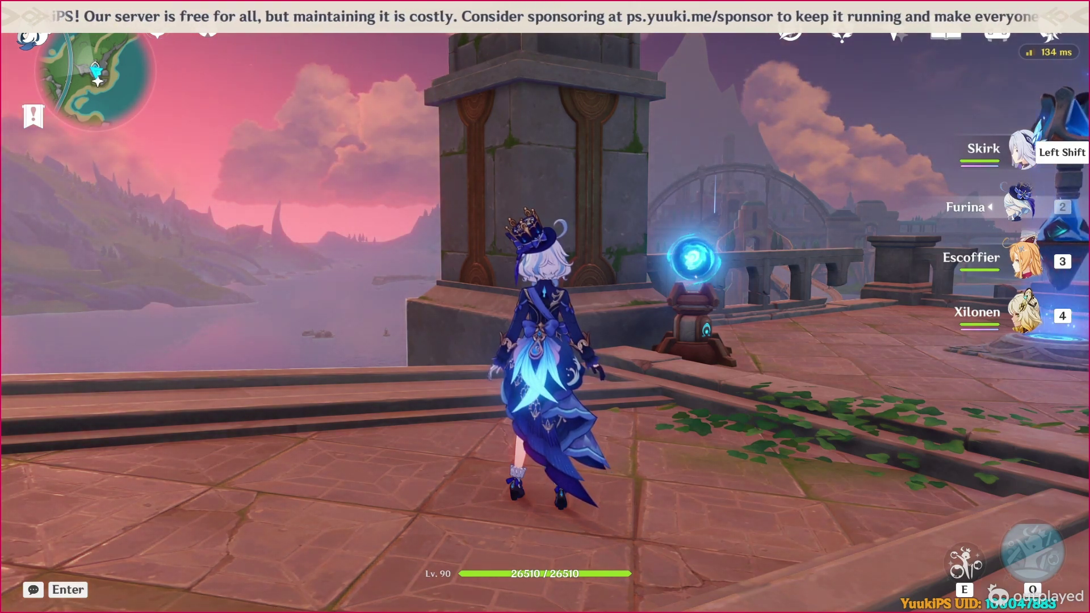
# - Switch to Brave, open the YuukiPS command list and look through the Grasscutter commands
pyautogui.press('super')
pyautogui.click(547, 64)
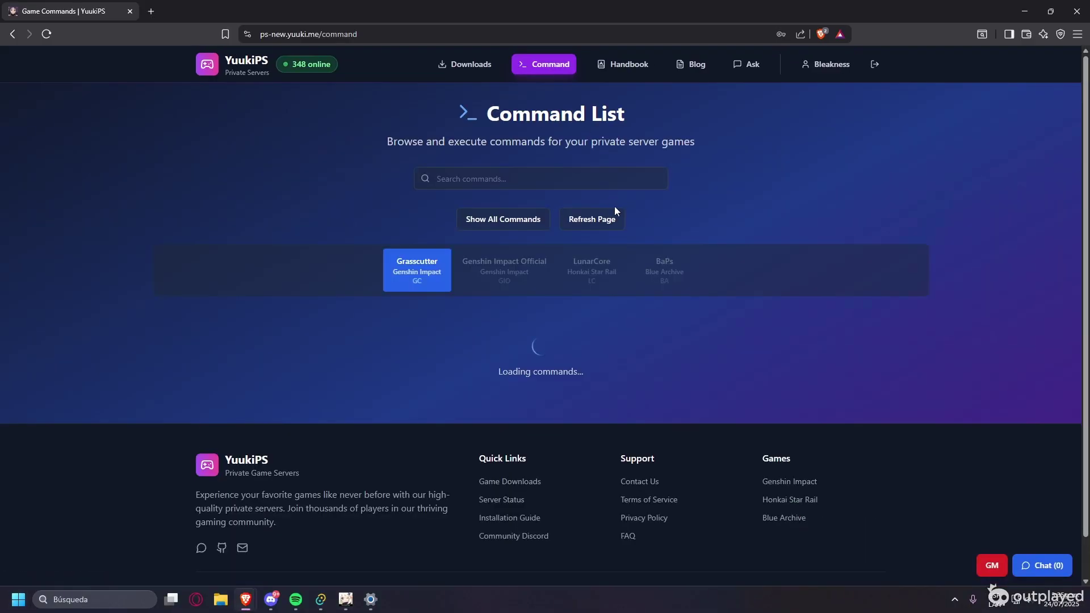
pyautogui.scroll(-2, 850, 236)
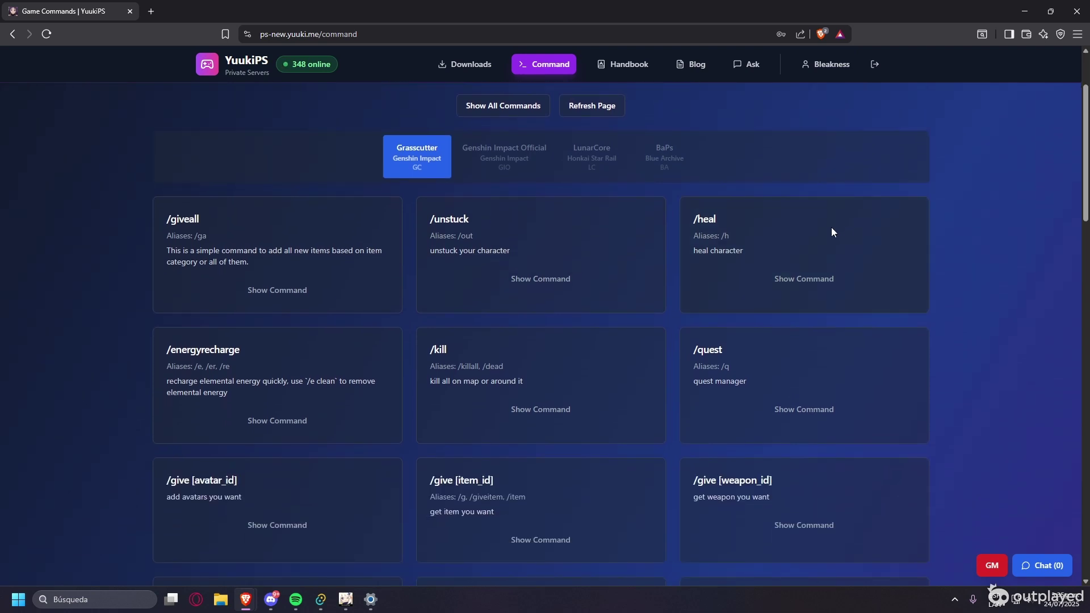
pyautogui.scroll(2, 917, 335)
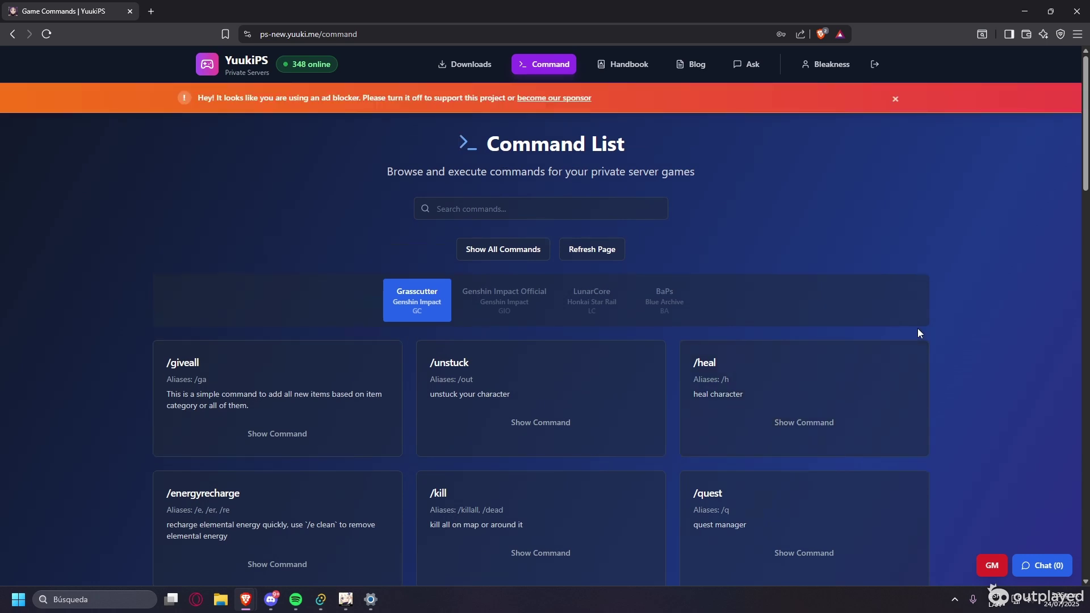
pyautogui.scroll(-1, 893, 299)
pyautogui.scroll(-1, 872, 249)
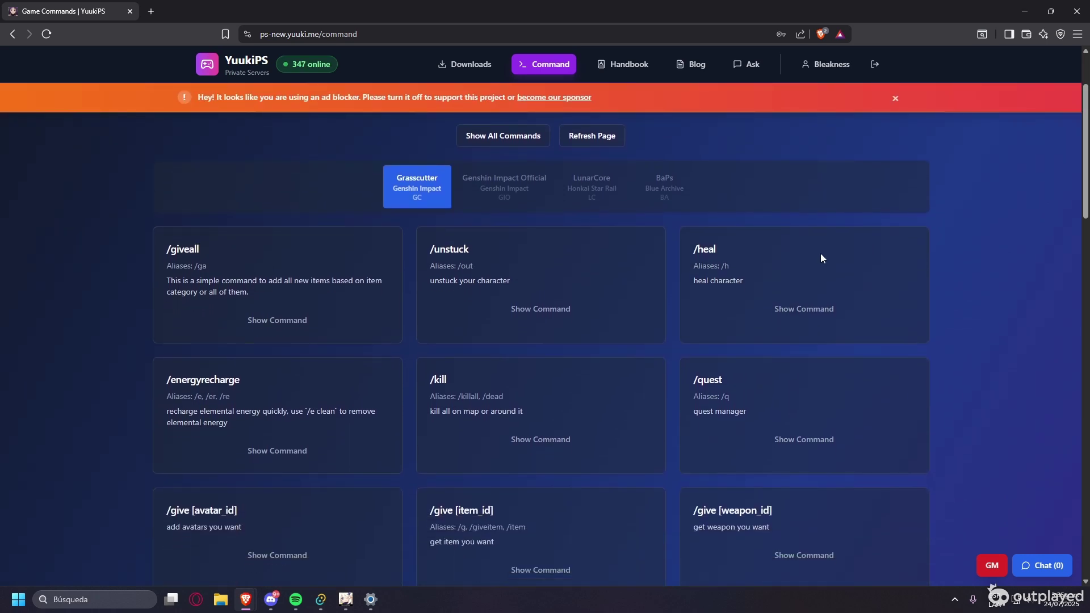
# - Show the /giveall command and examine its usage warning, type and generated command
pyautogui.click(277, 321)
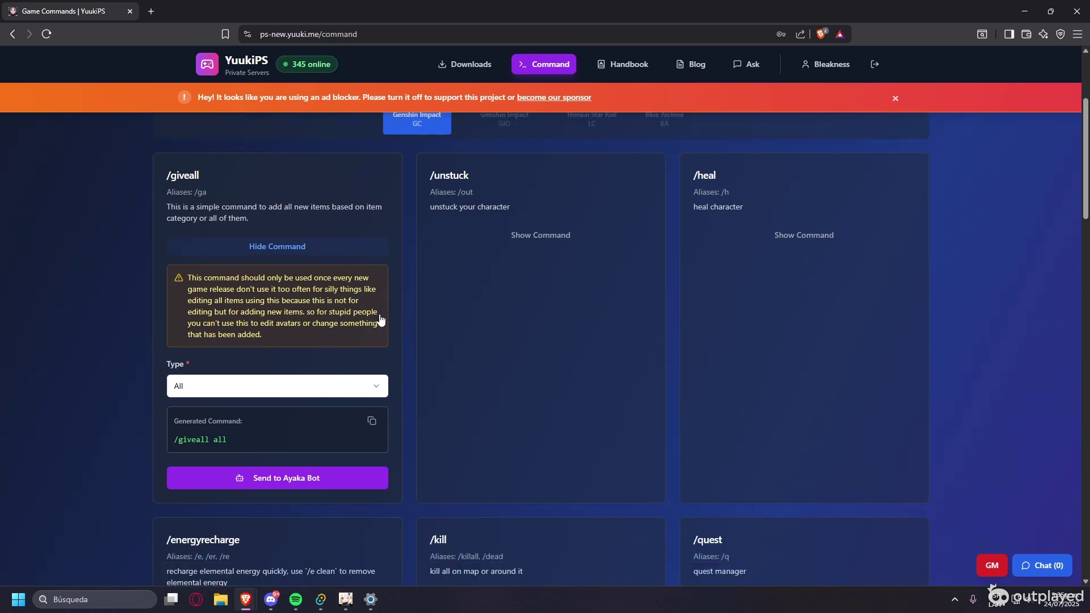
pyautogui.scroll(-2, 379, 318)
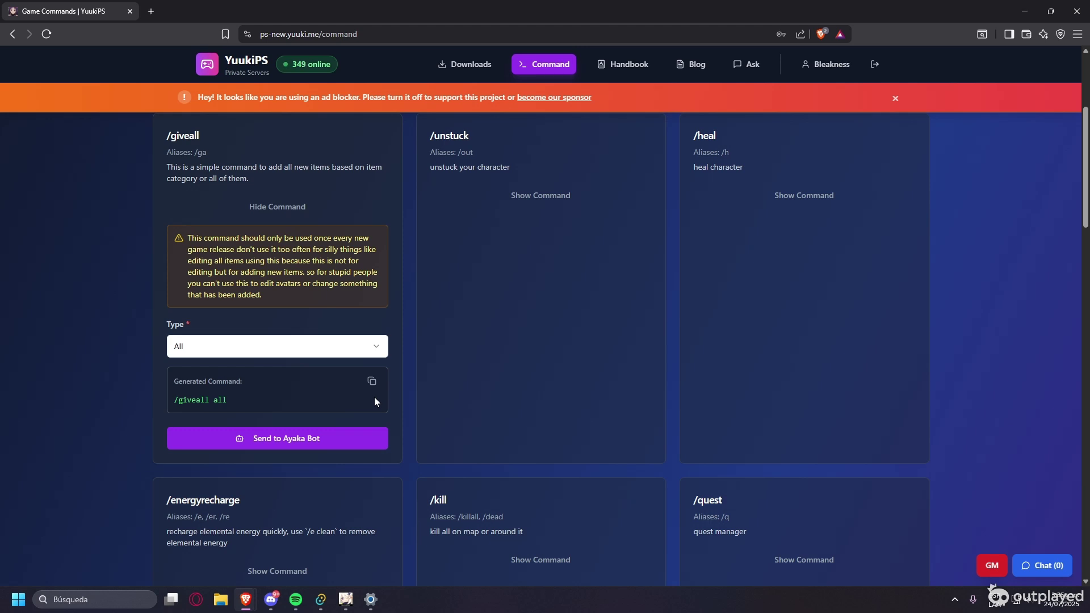
pyautogui.scroll(-1, 404, 394)
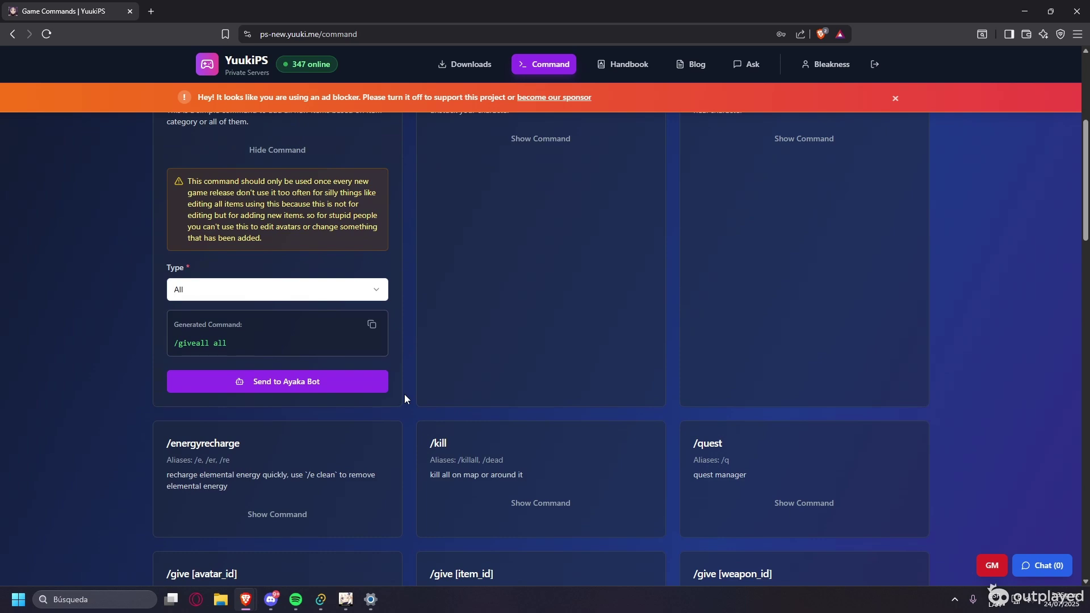
# - Switch to Genshin Impact, replace Skirk with Chasca in the first team of the party setup, and close the setup
pyautogui.click(406, 542)
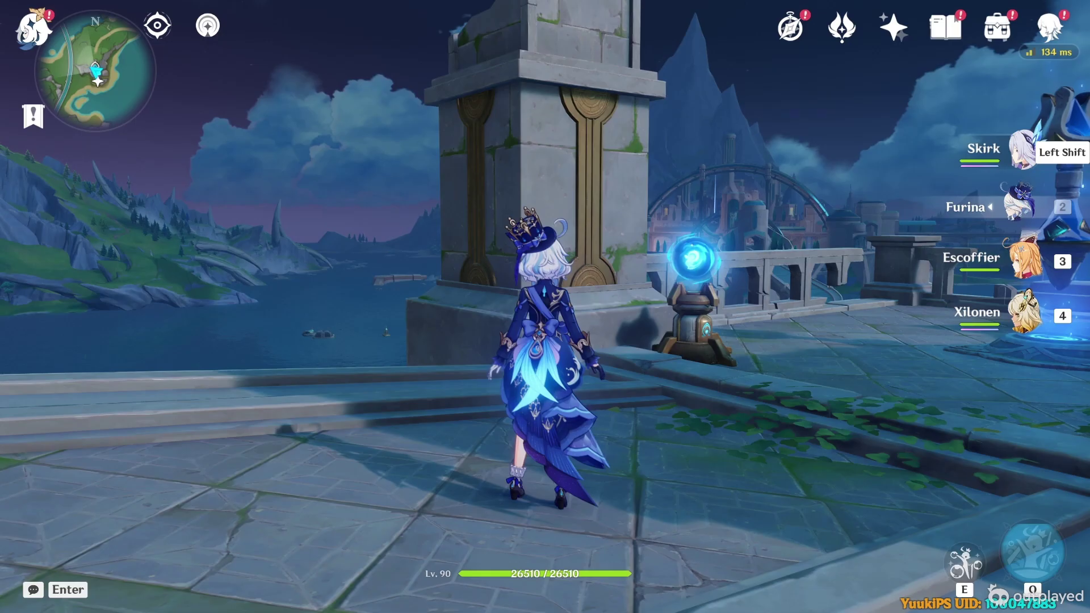
pyautogui.press('l')
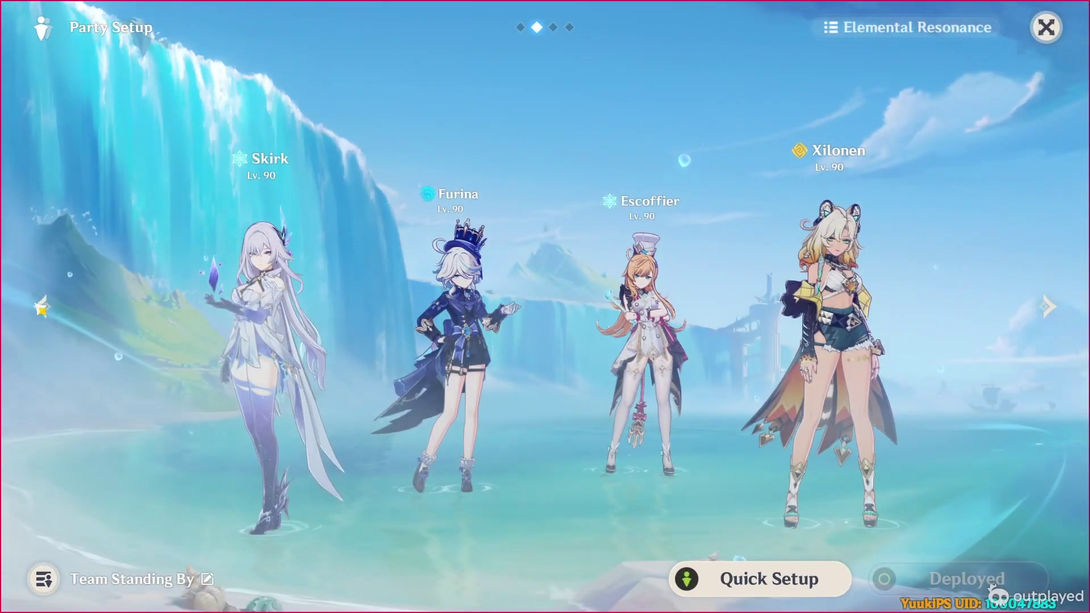
pyautogui.click(42, 307)
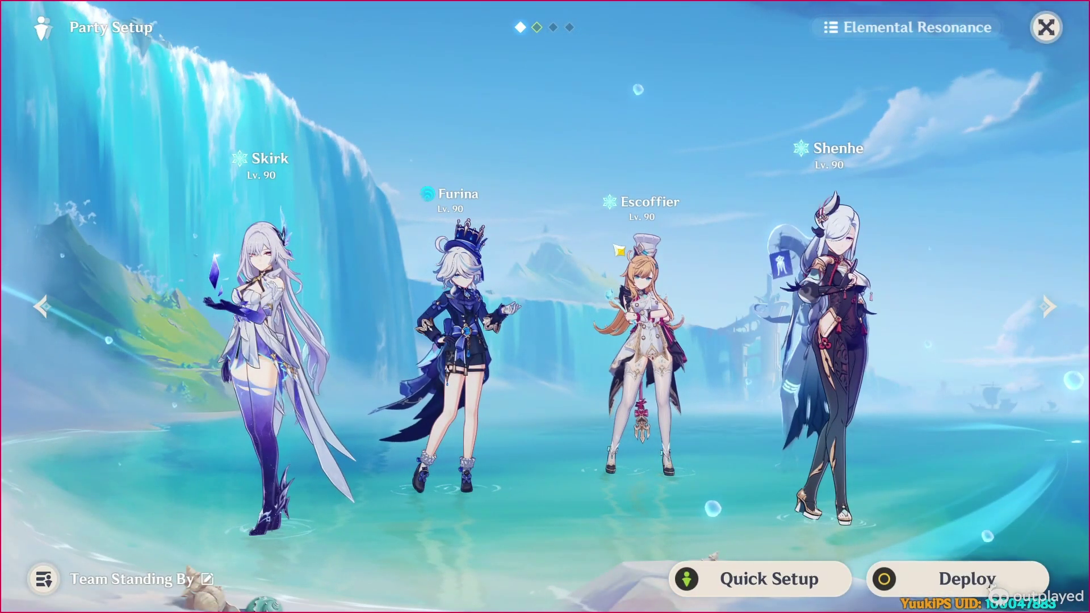
pyautogui.click(348, 154)
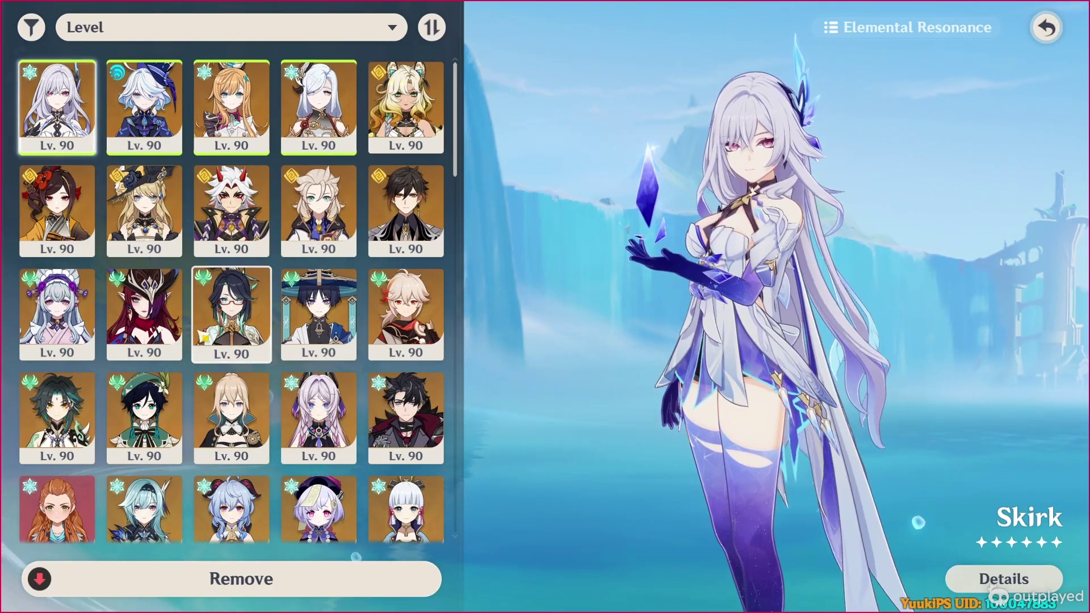
pyautogui.click(181, 325)
pyautogui.click(232, 579)
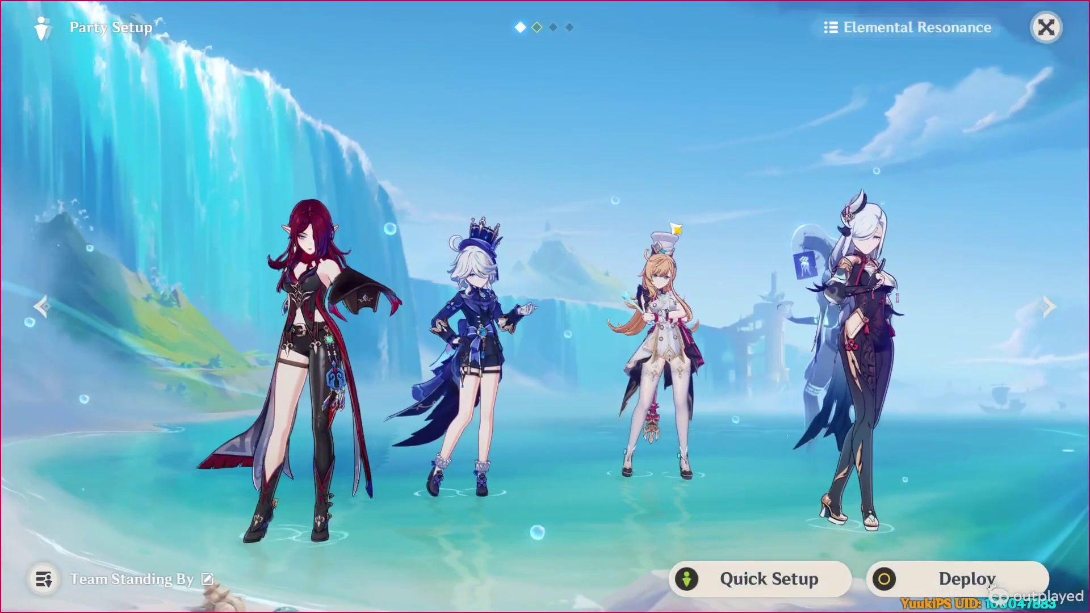
pyautogui.press('Escape')
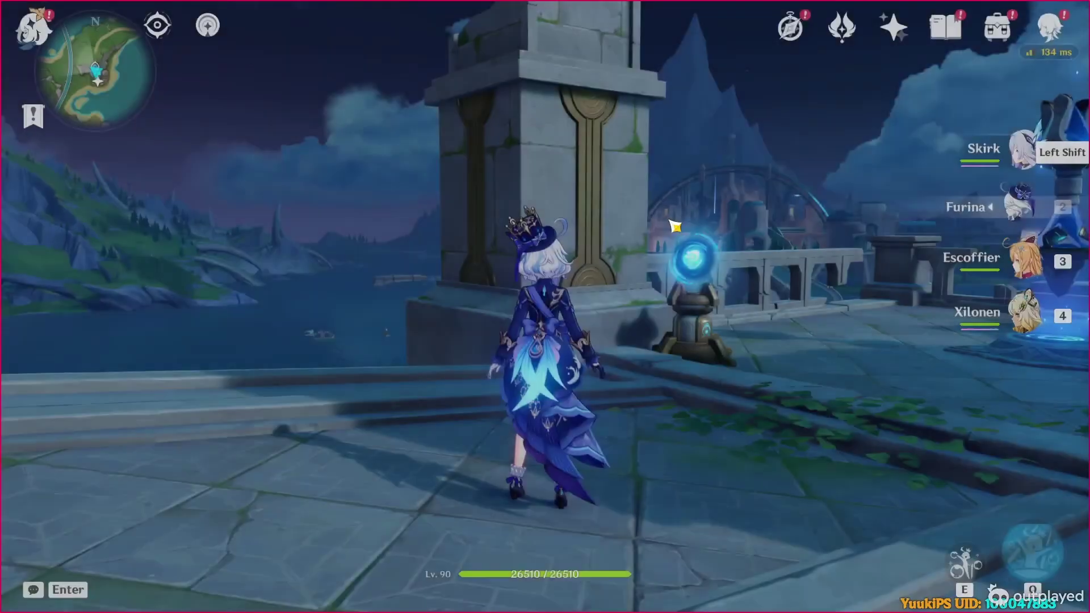
# - Deploy the first team with Chasca, Furina, Escoffier and Shenhe, and return to the game world
pyautogui.press('shift')
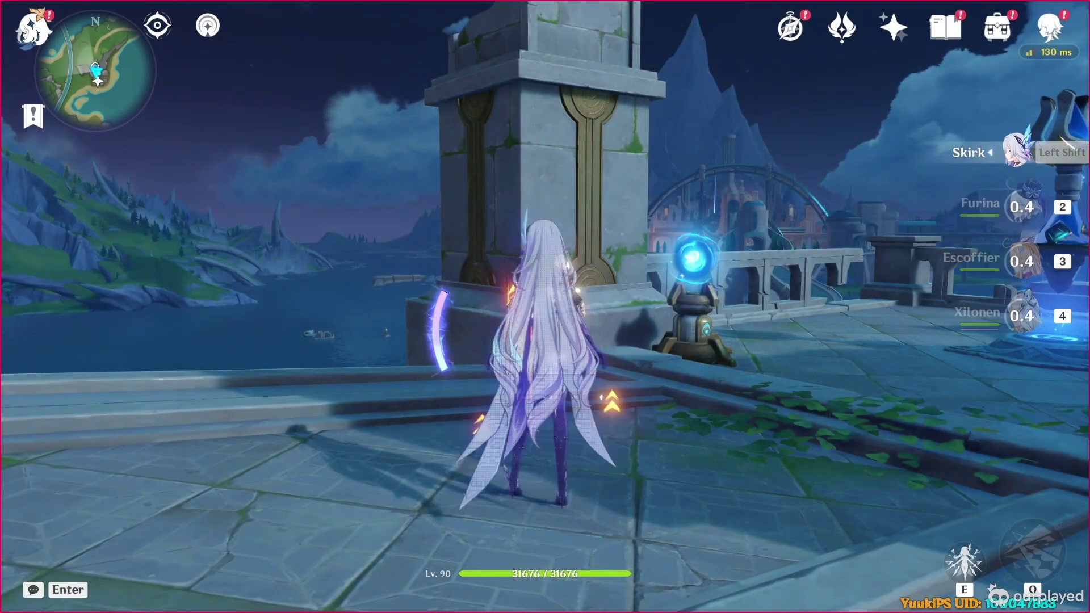
pyautogui.press('l')
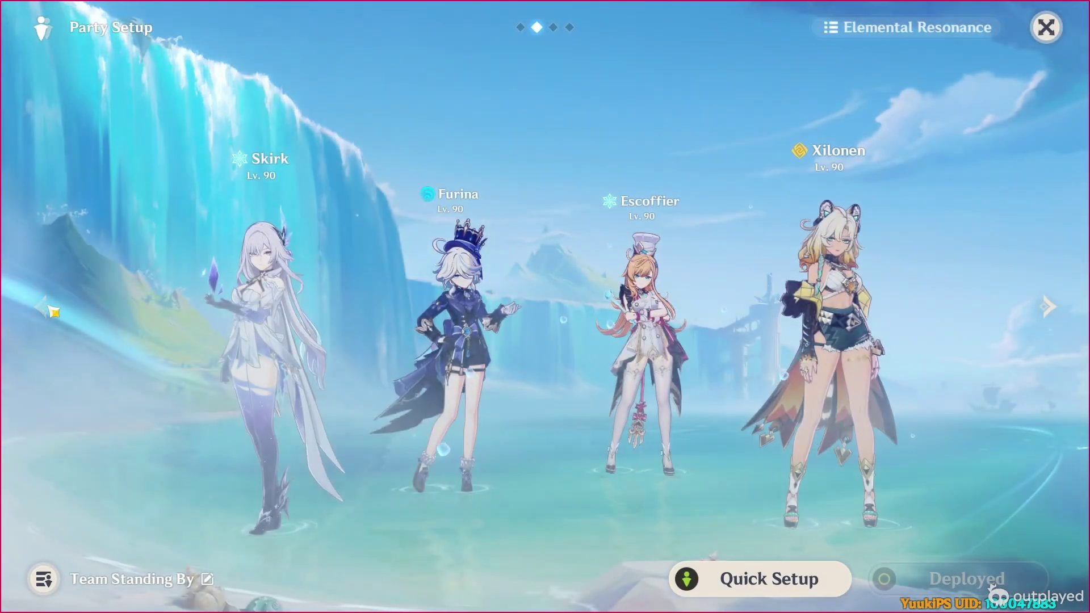
pyautogui.click(49, 308)
pyautogui.click(889, 584)
pyautogui.press('Escape')
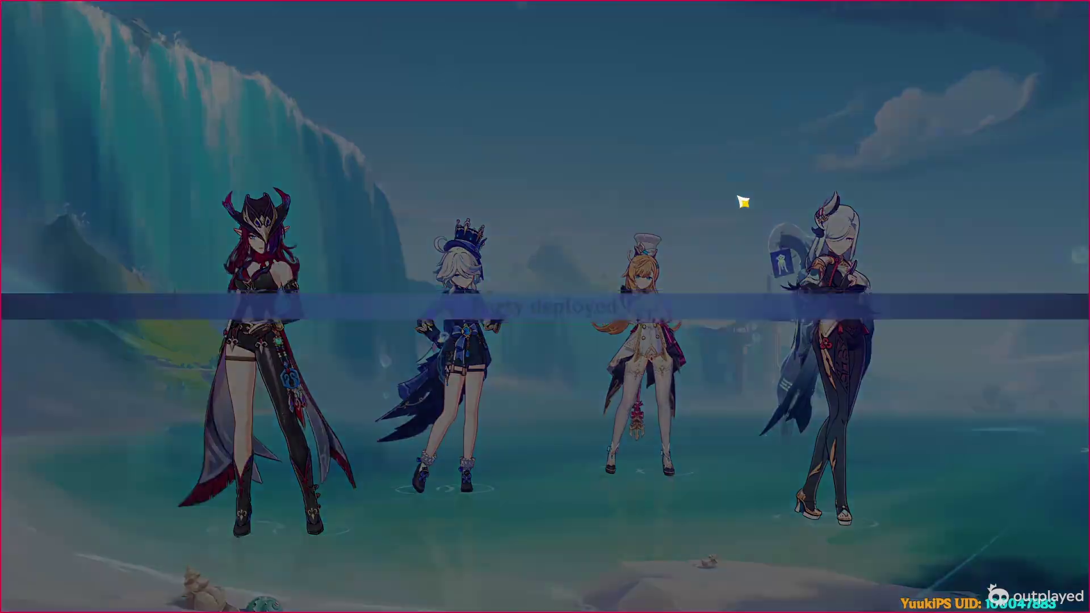
pyautogui.press('w')
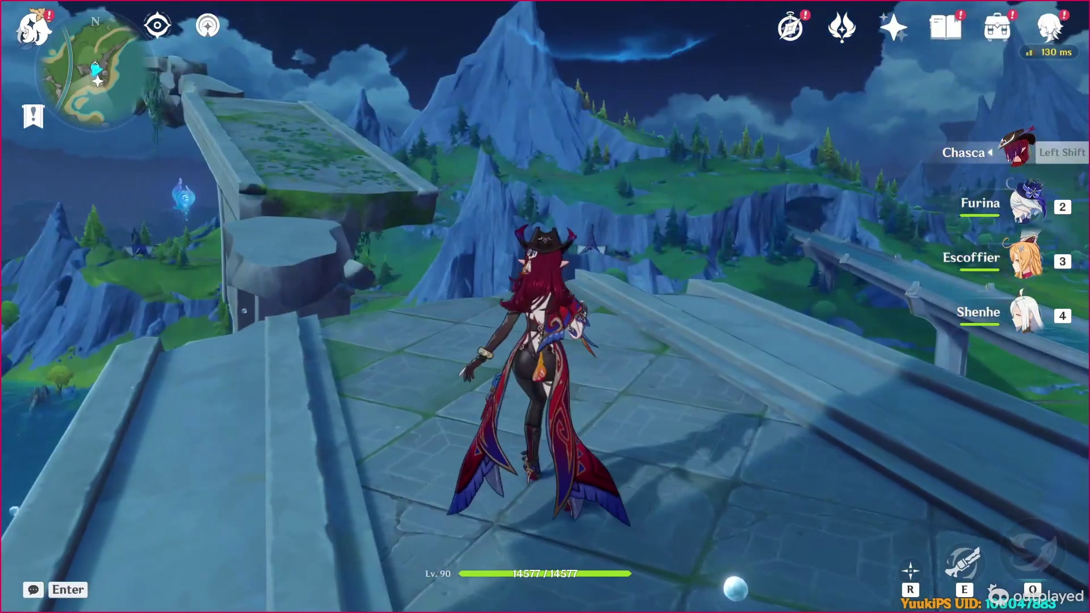
# - Open the in-game chat and add Console as a chat participant
pyautogui.press('Return')
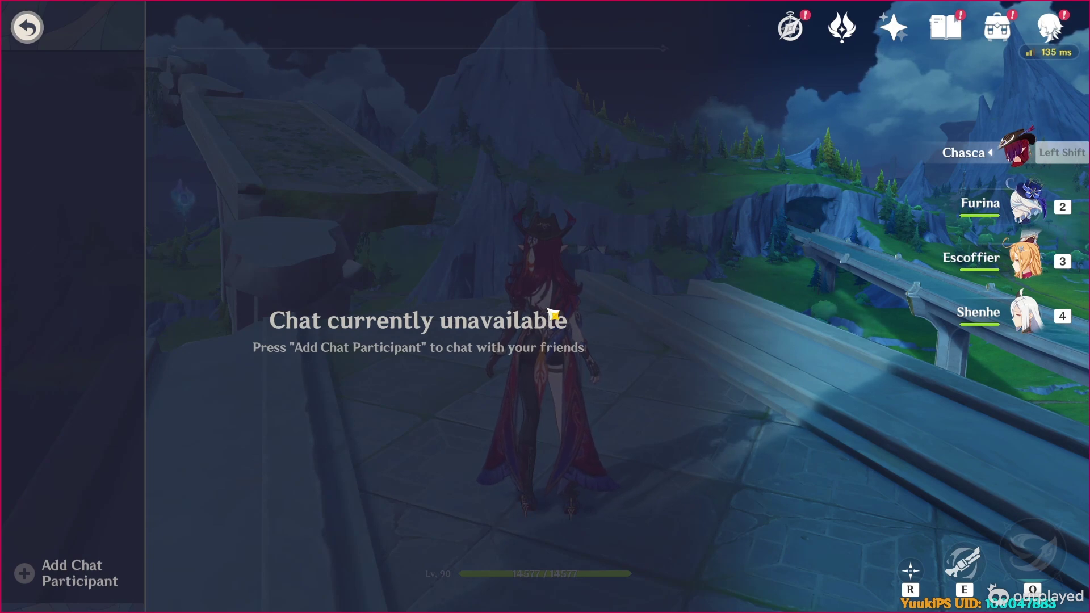
pyautogui.press('Escape')
pyautogui.press('Return')
pyautogui.click(50, 580)
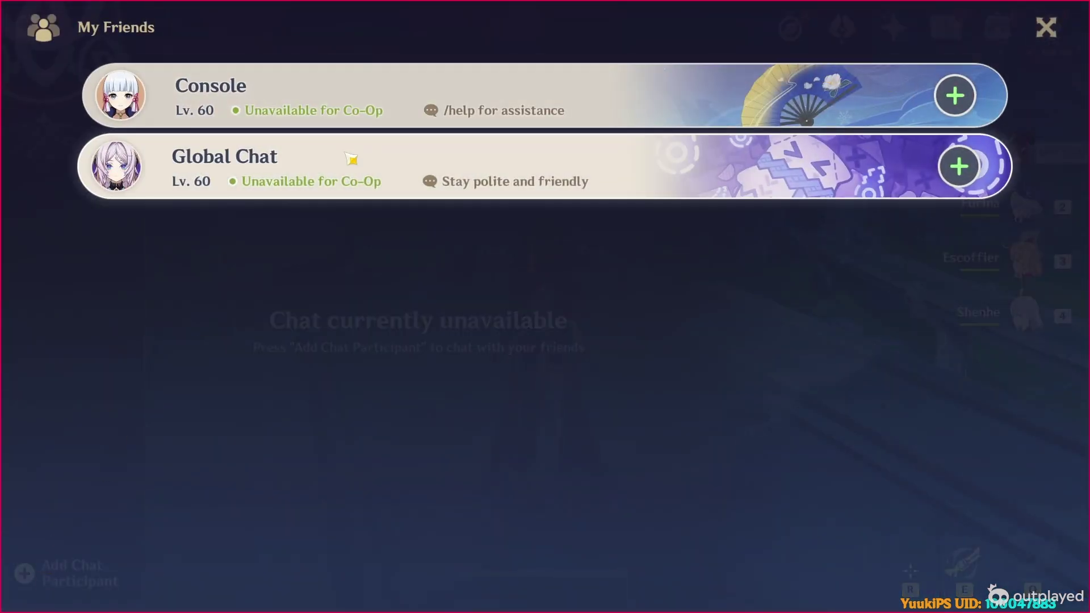
pyautogui.click(955, 96)
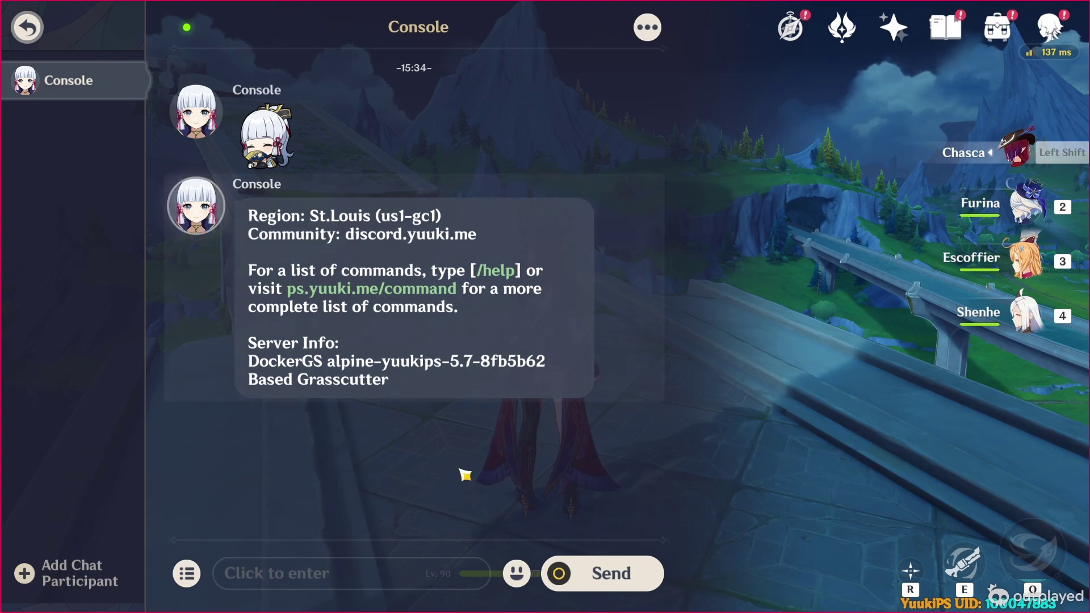
# - Switch to the YuukiPS command list in the browser, set the /energyrecharge action to Get, and copy the generated command
pyautogui.press('super')
pyautogui.click(703, 272)
pyautogui.scroll(-4, 561, 328)
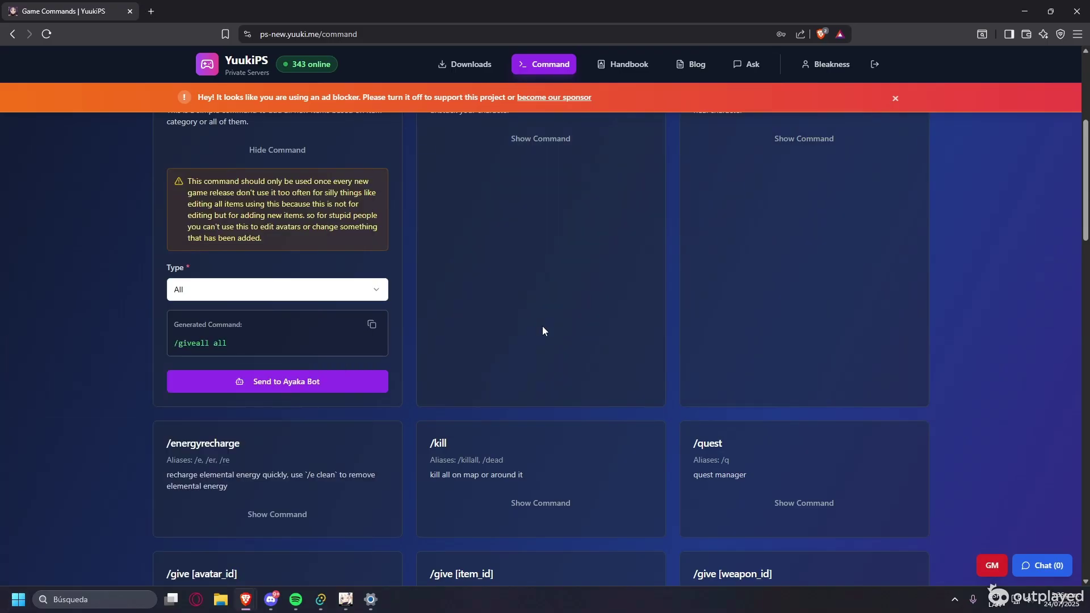
pyautogui.scroll(-8, 543, 331)
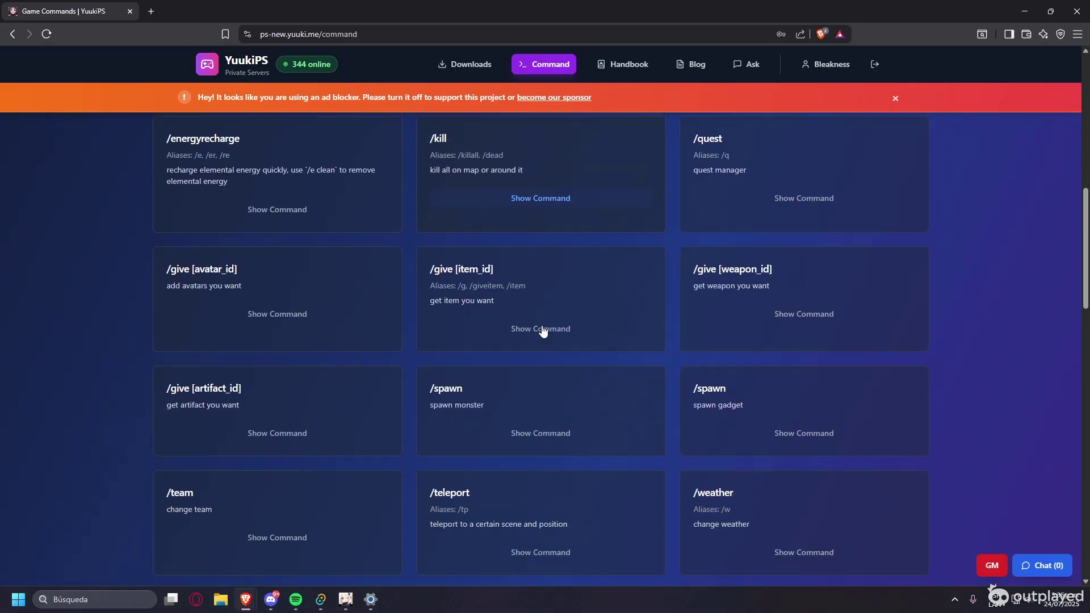
pyautogui.scroll(10, 375, 338)
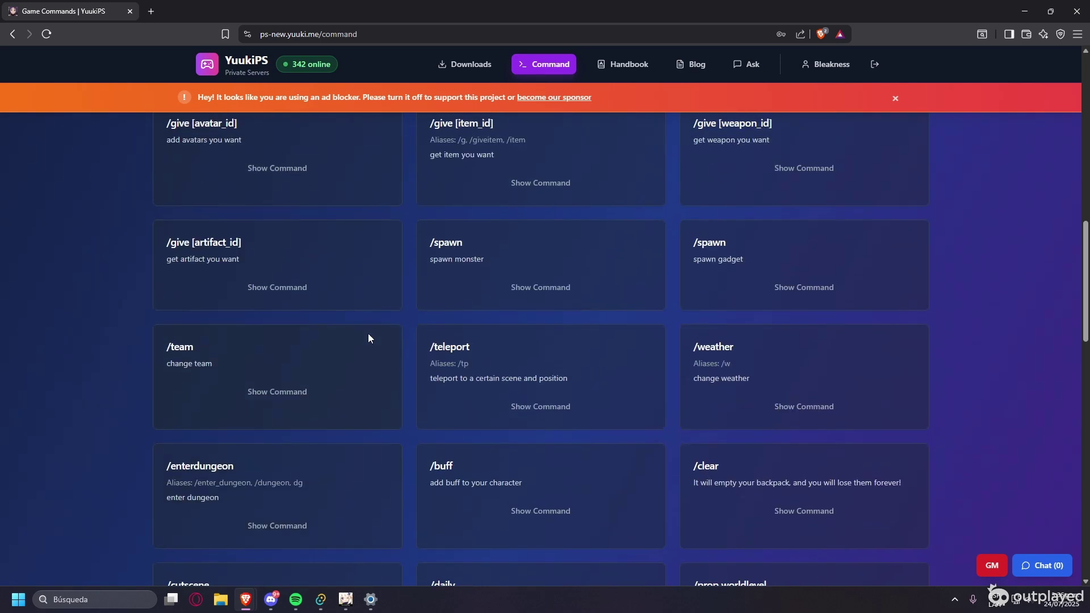
pyautogui.scroll(-1, 403, 269)
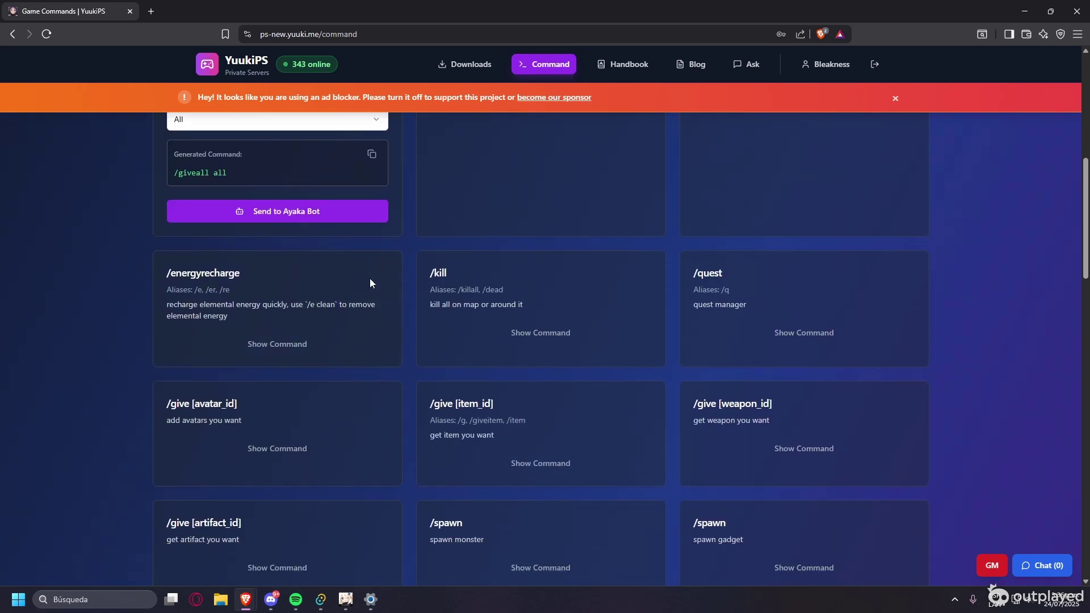
pyautogui.click(249, 344)
pyautogui.scroll(-1, 312, 313)
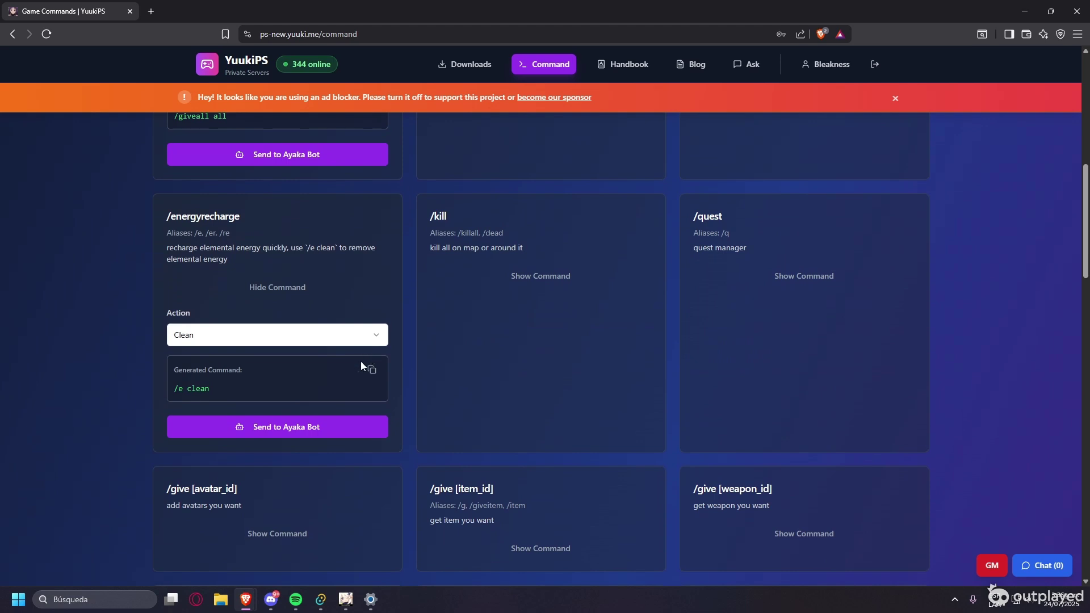
pyautogui.click(303, 336)
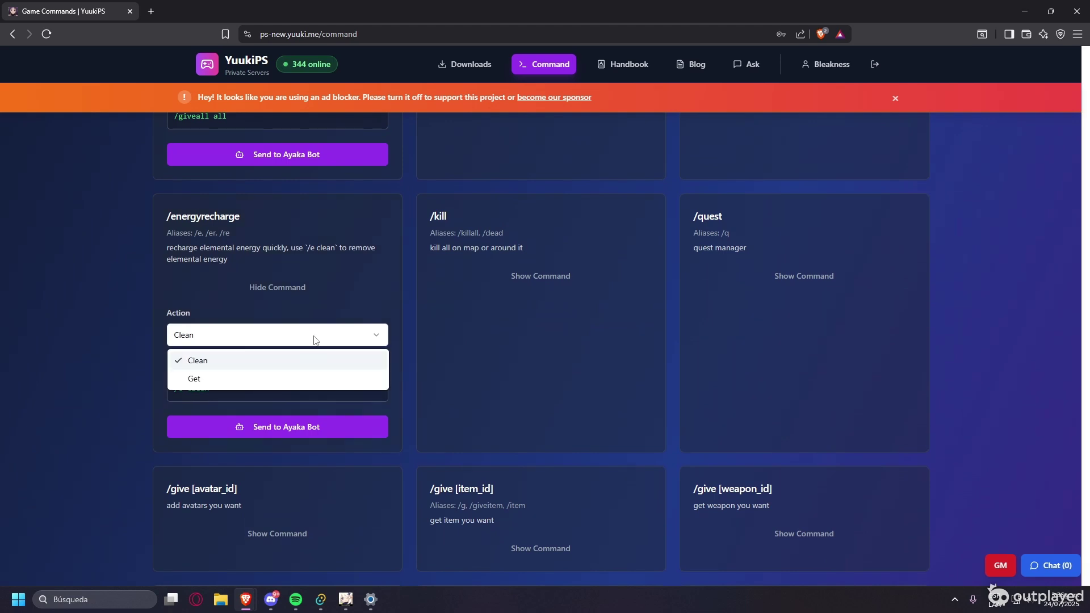
pyautogui.click(214, 379)
pyautogui.scroll(-1, 287, 282)
pyautogui.click(372, 312)
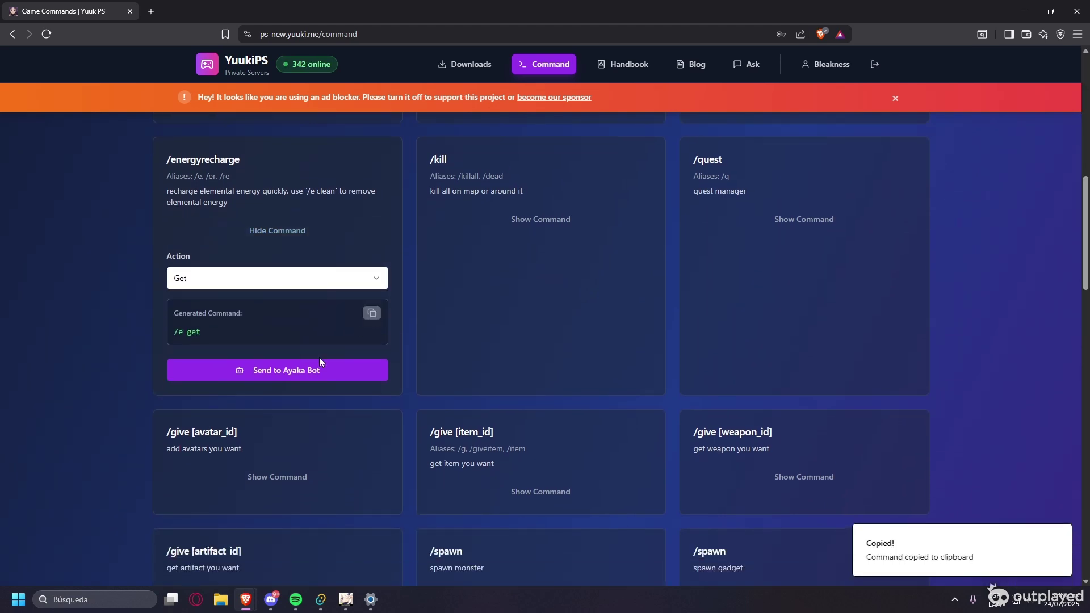
# - Switch to Genshin Impact and send the copied command /e get to Console in the chat
pyautogui.moveTo(345, 599)
pyautogui.click(364, 573)
pyautogui.click(368, 571)
pyautogui.hotkey('ctrl', 'v')
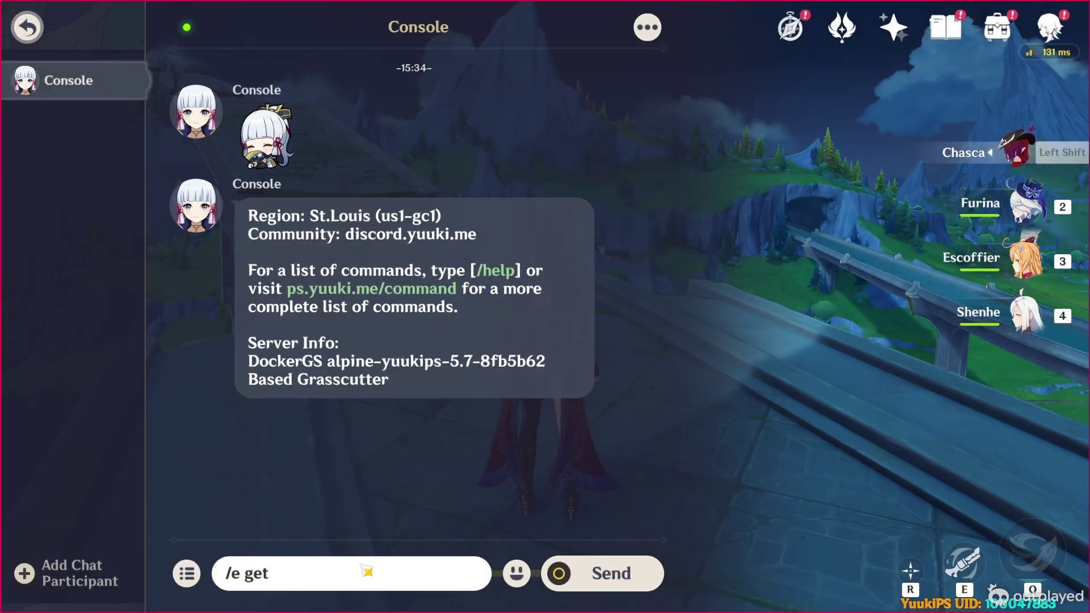
pyautogui.press('Return')
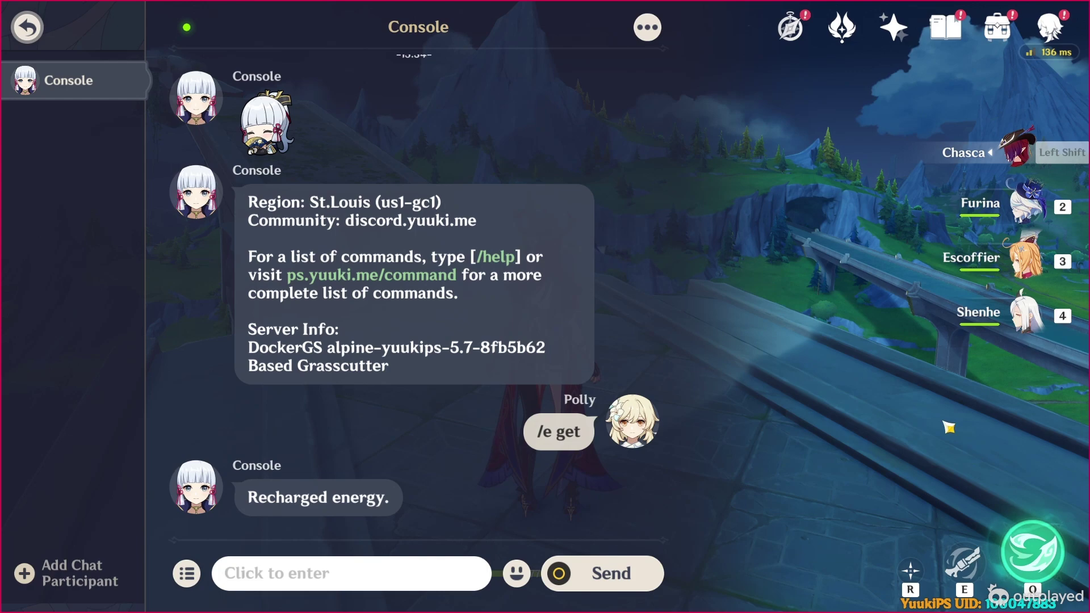
# - Return to the YuukiPS command list, show /prop unlimitedenergy, and copy its generated command with the action ON
pyautogui.press('super')
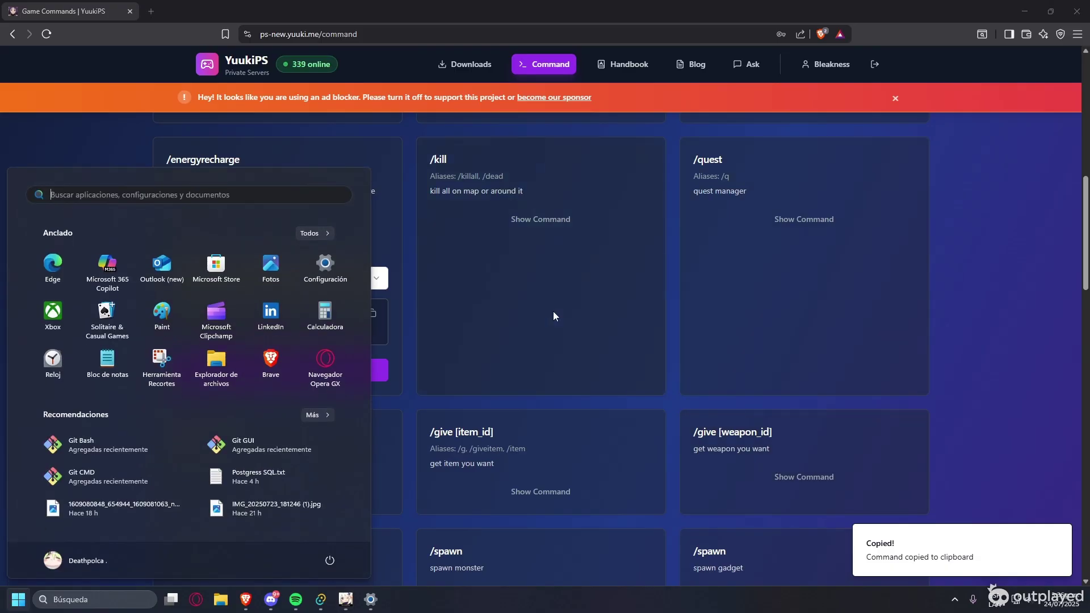
pyautogui.click(38, 152)
pyautogui.scroll(-4, 438, 260)
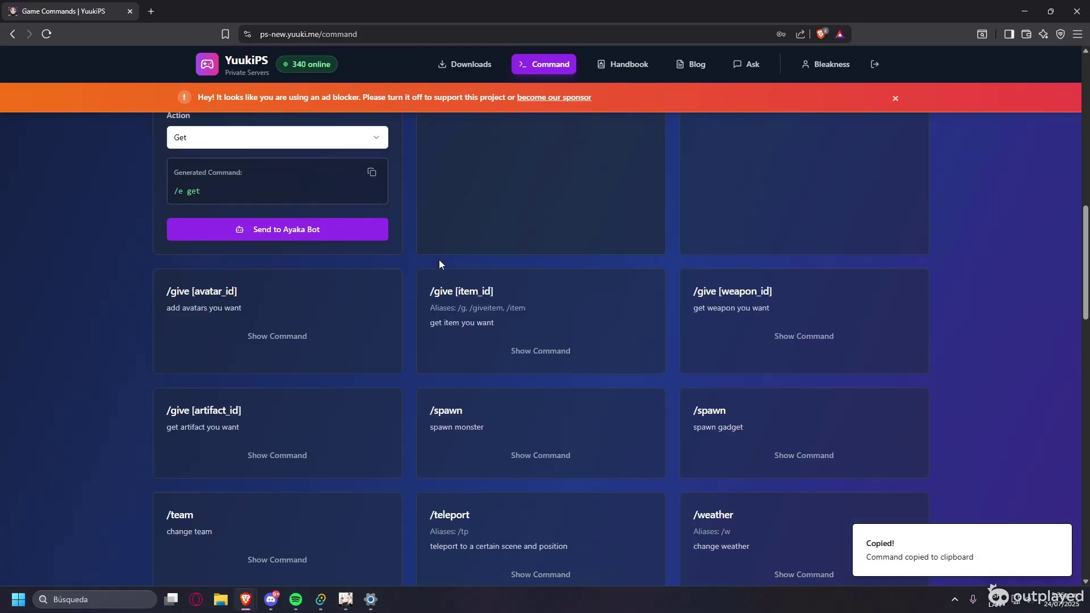
pyautogui.scroll(-8, 421, 235)
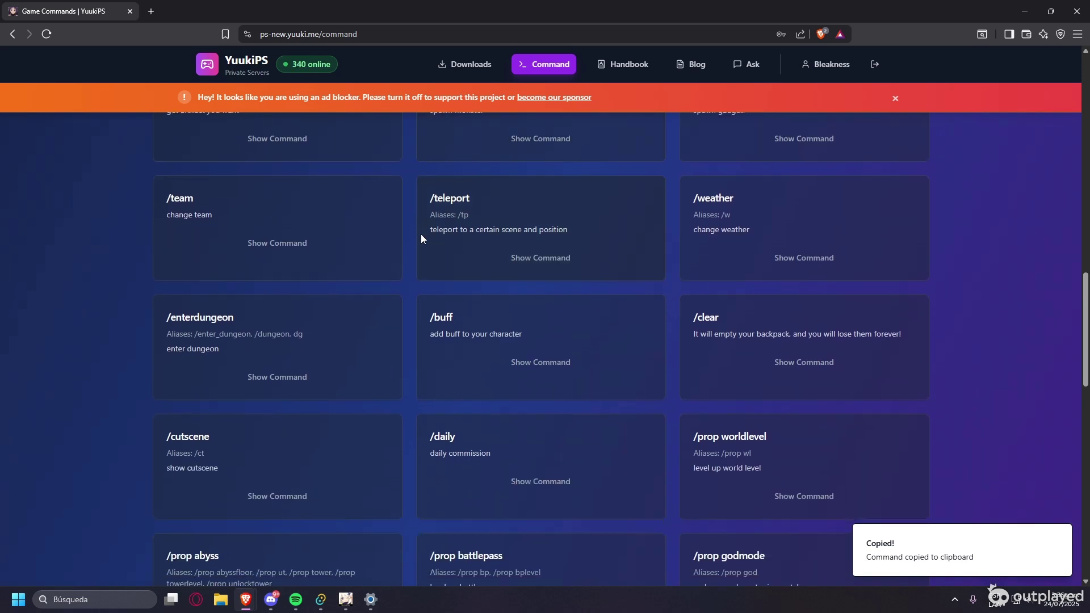
pyautogui.scroll(-2, 421, 234)
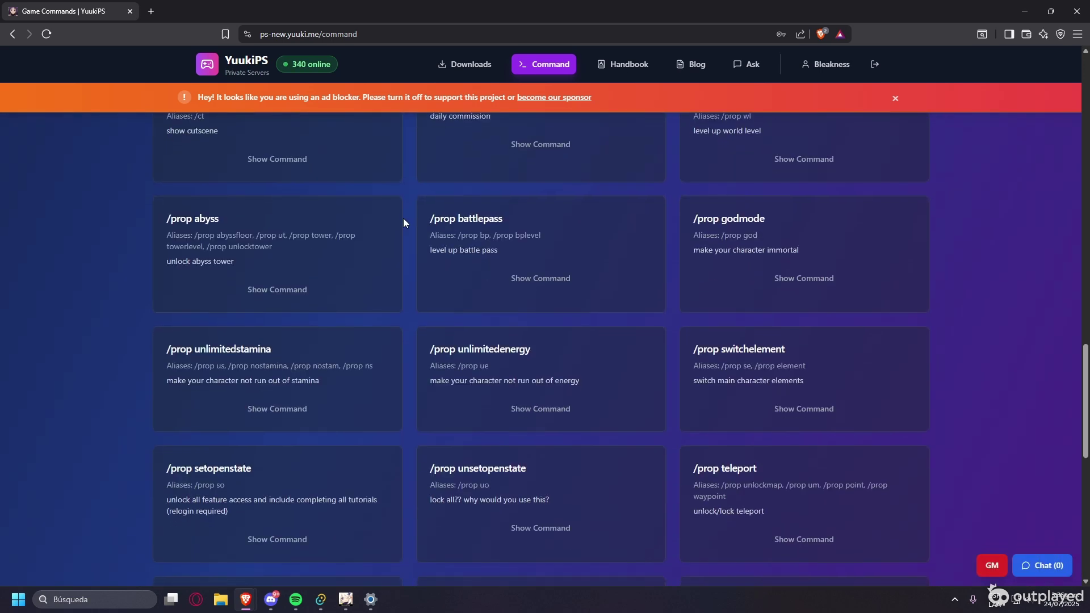
pyautogui.scroll(-2, 403, 218)
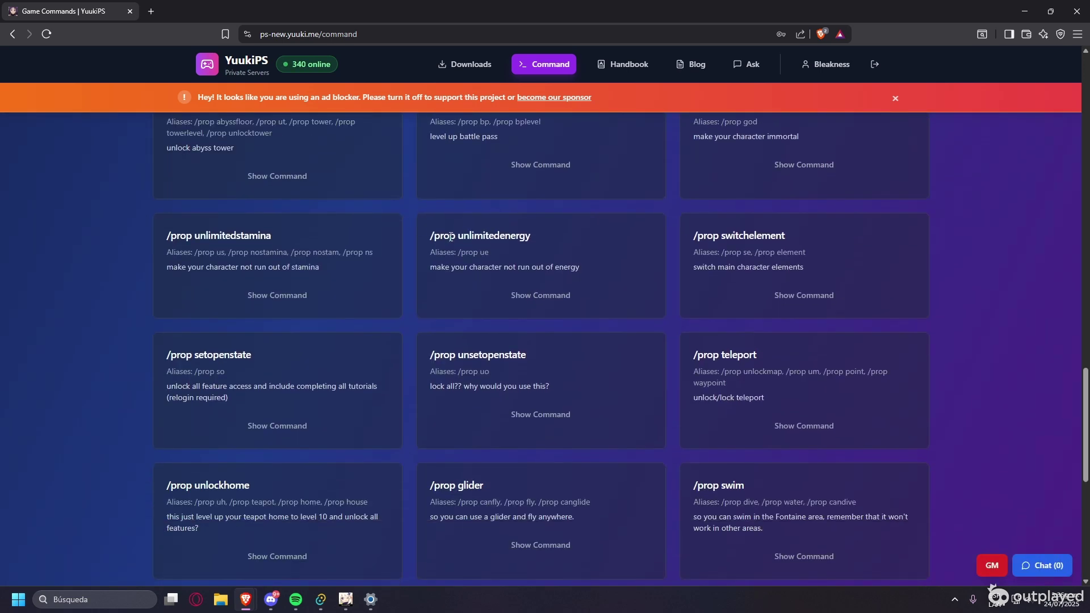
pyautogui.click(546, 296)
pyautogui.click(634, 377)
# - Switch to Genshin Impact and send /prop unlimitedenergy on to Console in the chat
pyautogui.moveTo(343, 602)
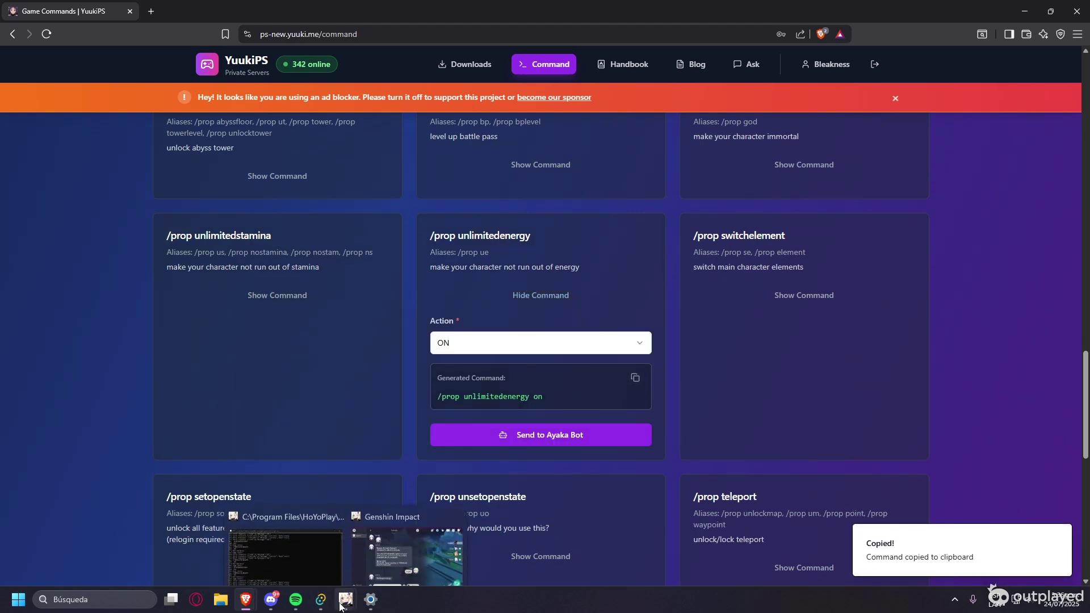
pyautogui.click(357, 577)
pyautogui.click(358, 572)
pyautogui.hotkey('ctrl', 'v')
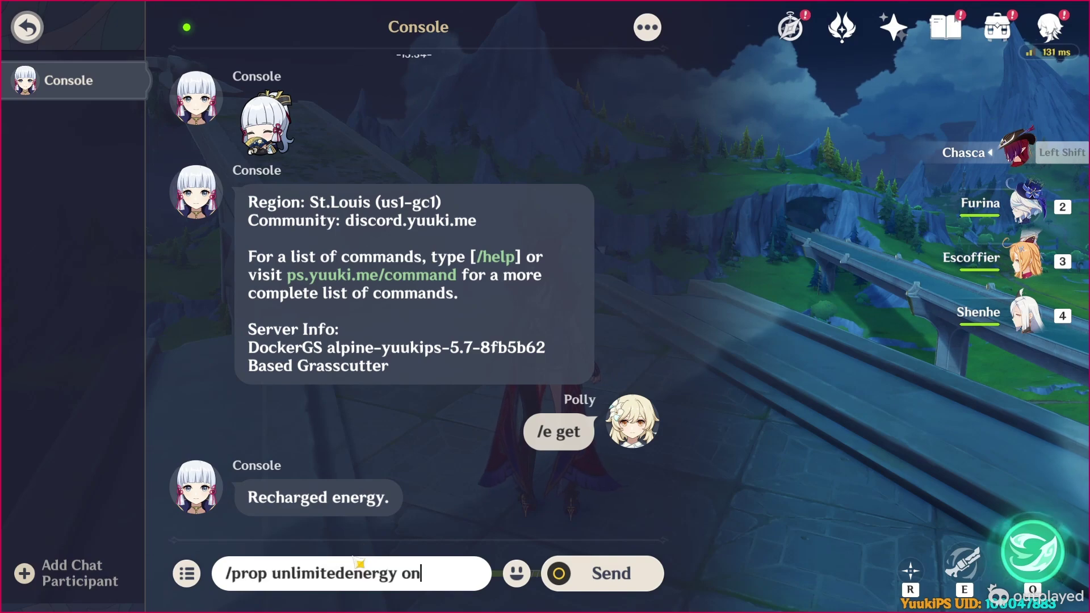
pyautogui.press('Return')
# - Copy the /prop unlimitedstamina on command from the YuukiPS command list and send it to Console in the game chat
pyautogui.press('super')
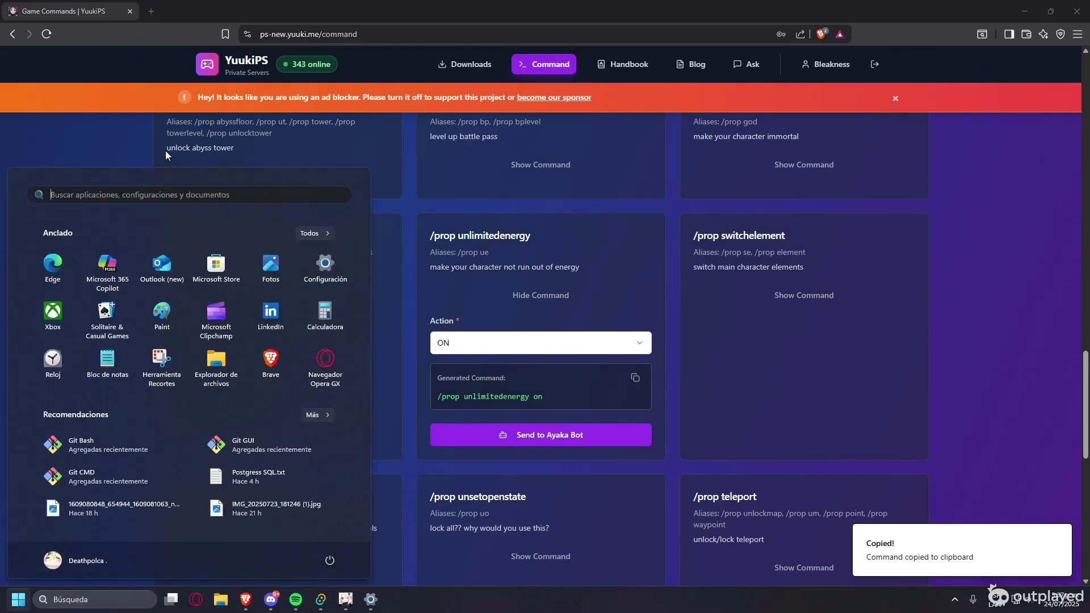
pyautogui.click(121, 129)
pyautogui.click(274, 296)
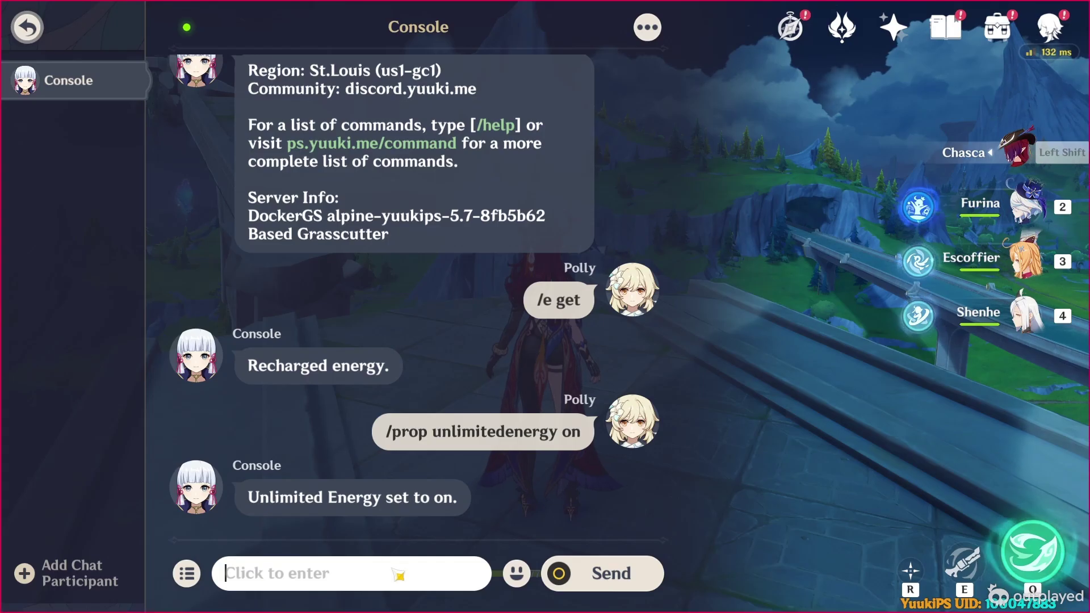
pyautogui.press('Return')
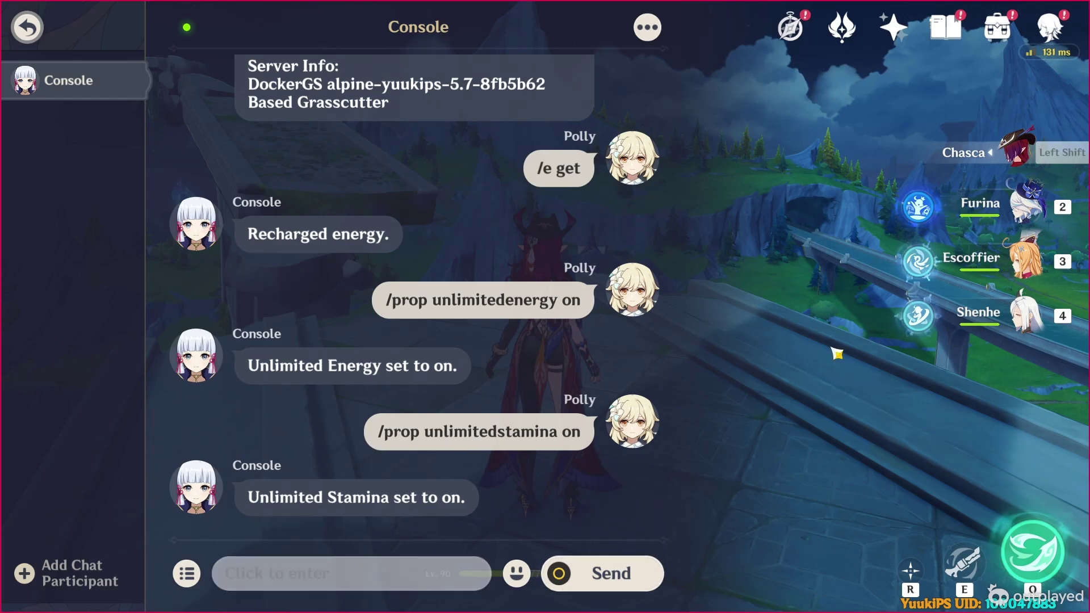
# - Close the chat, activate Chasca's elemental skill, and fly forward across the landscape
pyautogui.press('Escape')
pyautogui.press('e')
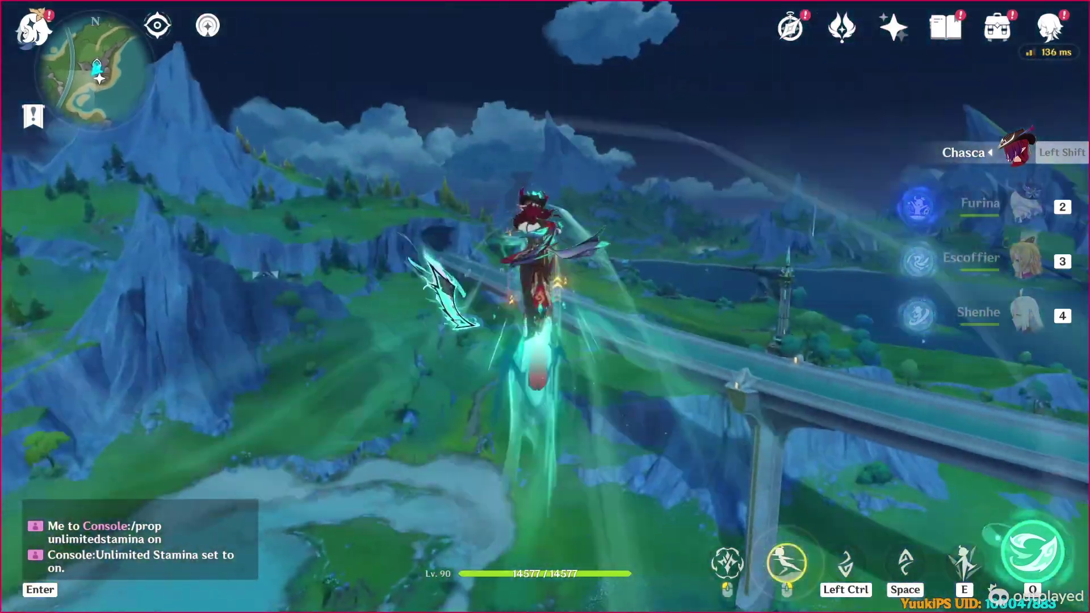
pyautogui.press('w')
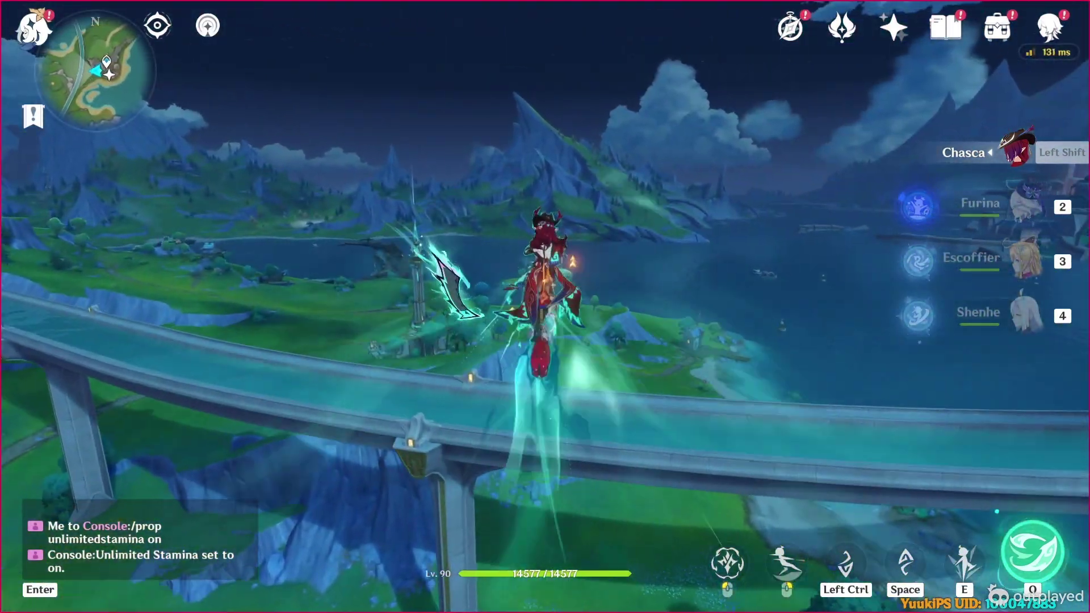
pyautogui.press('w')
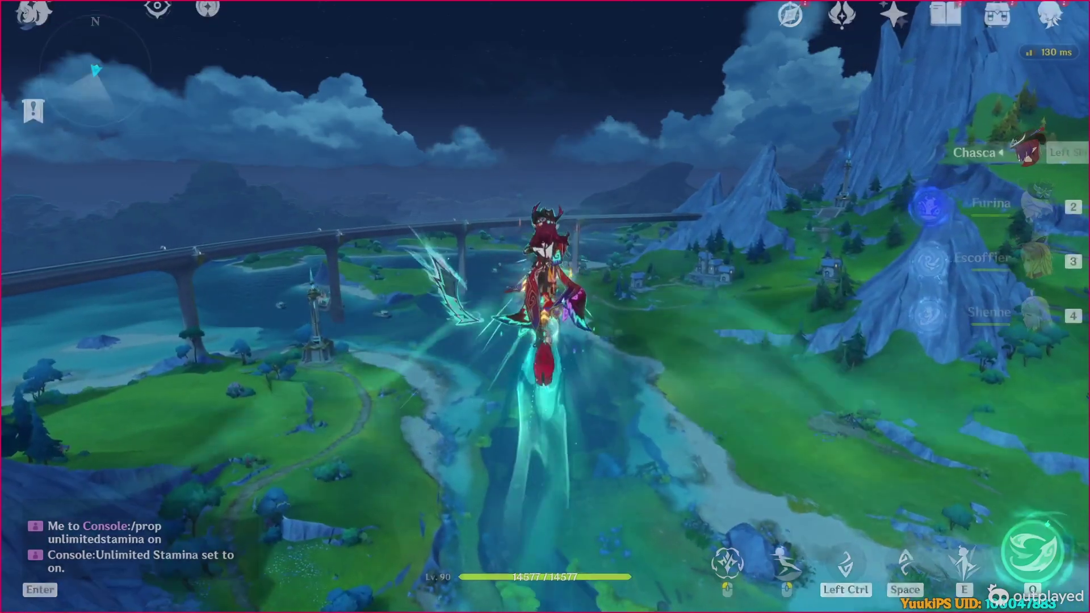
# - Travel to the domain, open its entrance, and proceed to the party setup for Reflection: The Deep, Transient Void I
pyautogui.press('m')
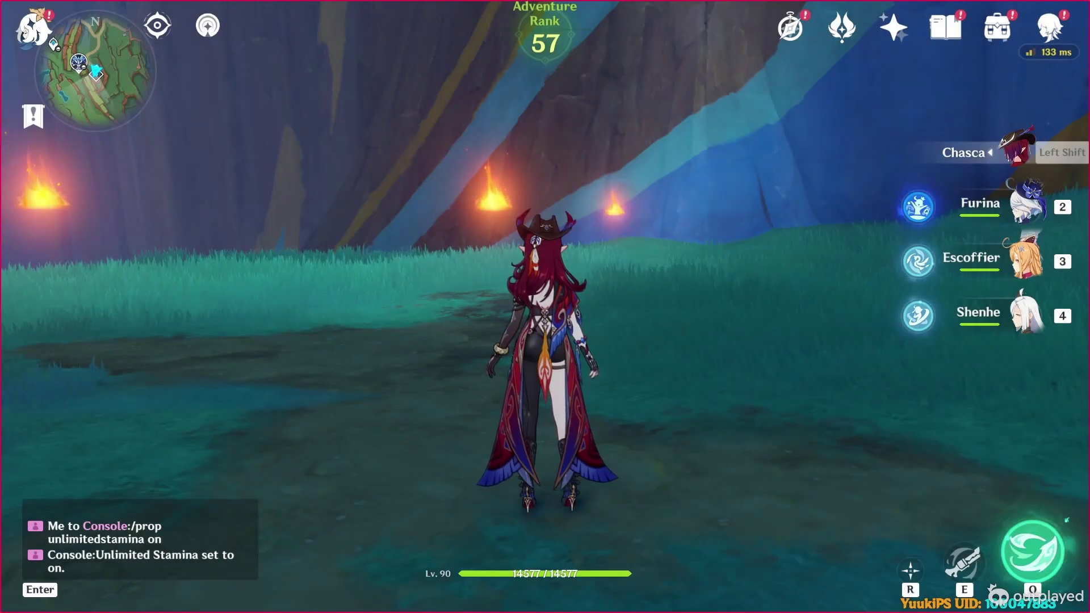
pyautogui.press('w')
pyautogui.press('w')
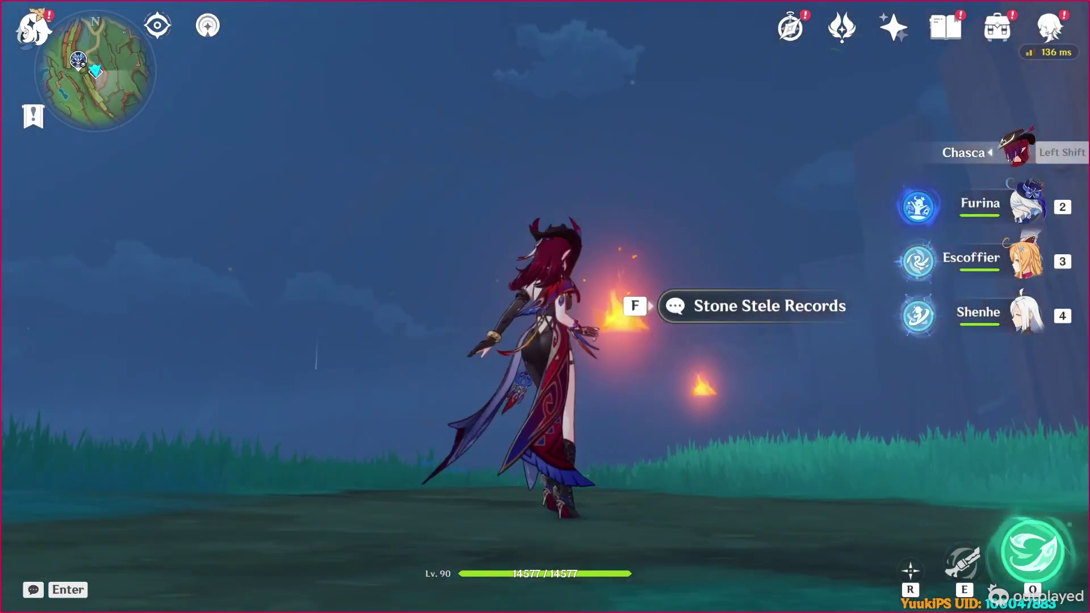
pyautogui.press('f')
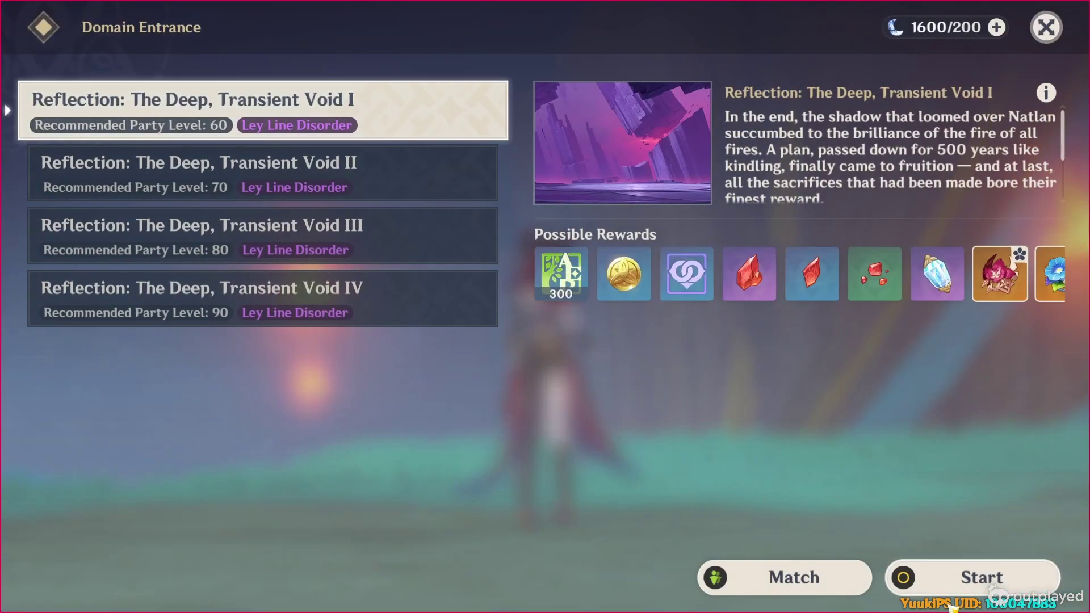
pyautogui.click(946, 569)
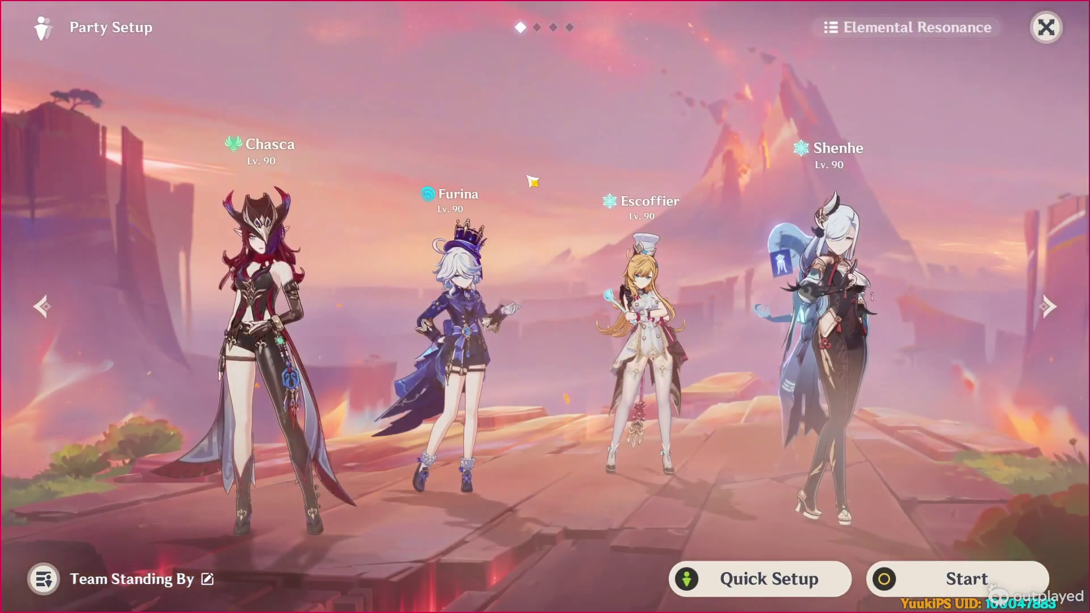
# - Replace Furina with Xilonen in the second slot of the domain party
pyautogui.click(278, 268)
pyautogui.click(1046, 27)
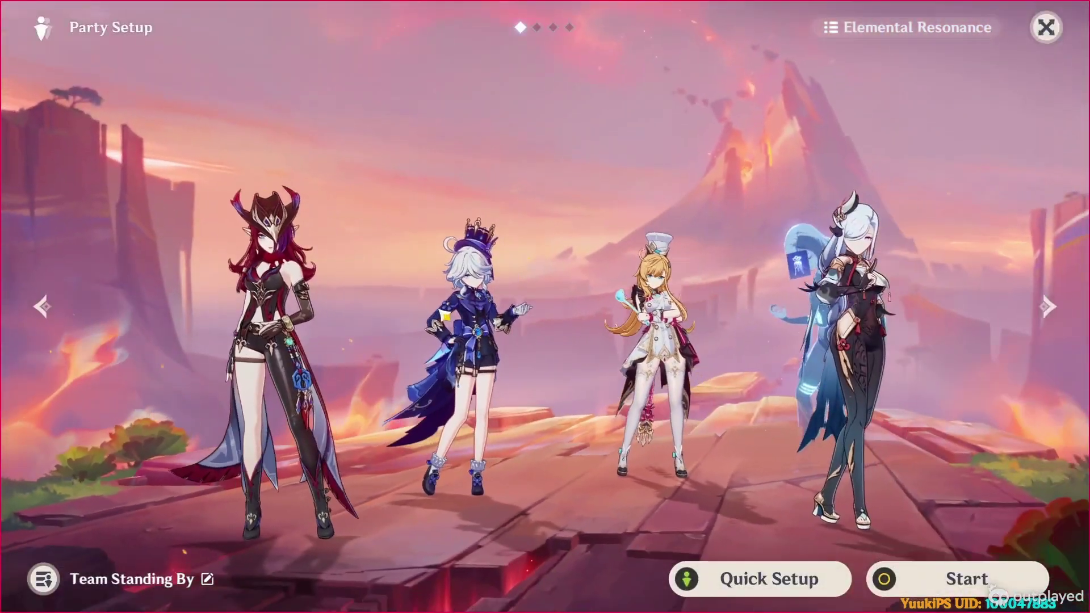
pyautogui.click(452, 302)
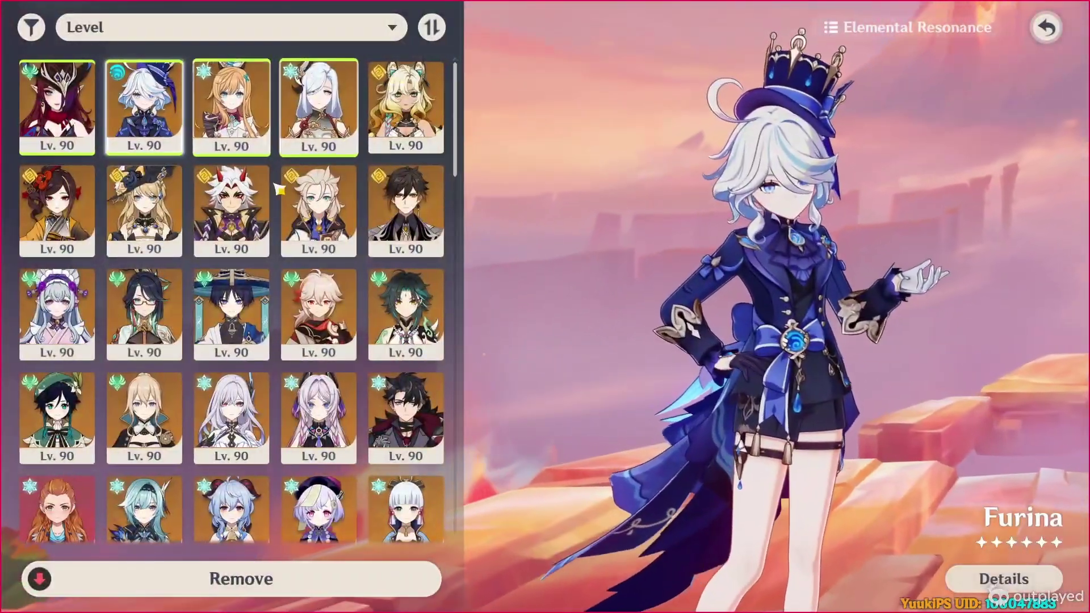
pyautogui.click(397, 105)
pyautogui.click(273, 578)
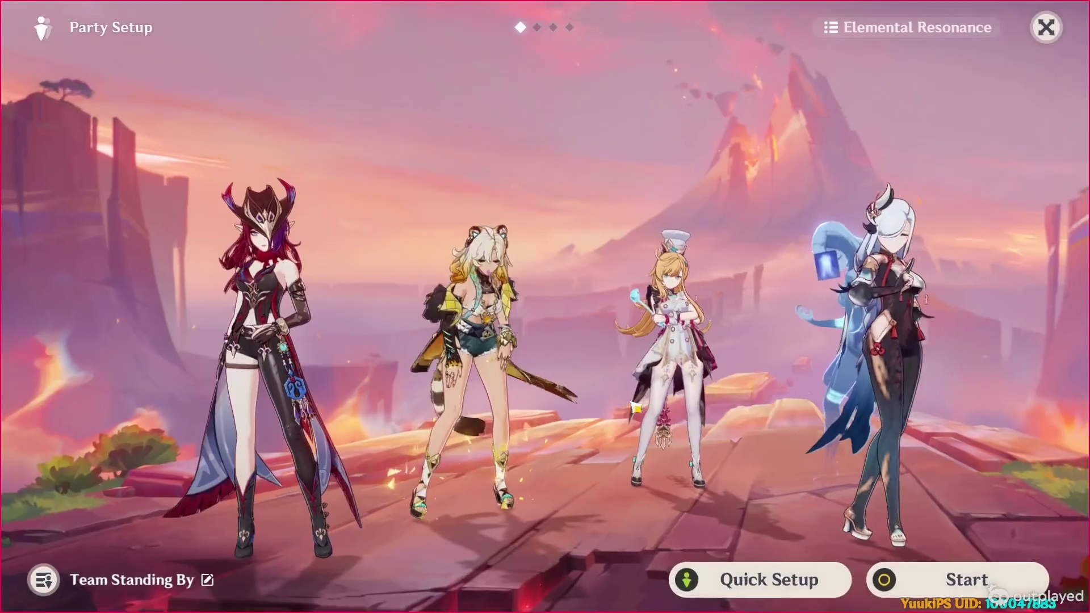
# - Replace Escoffier with Mavuika in the third slot of the domain party
pyautogui.click(673, 305)
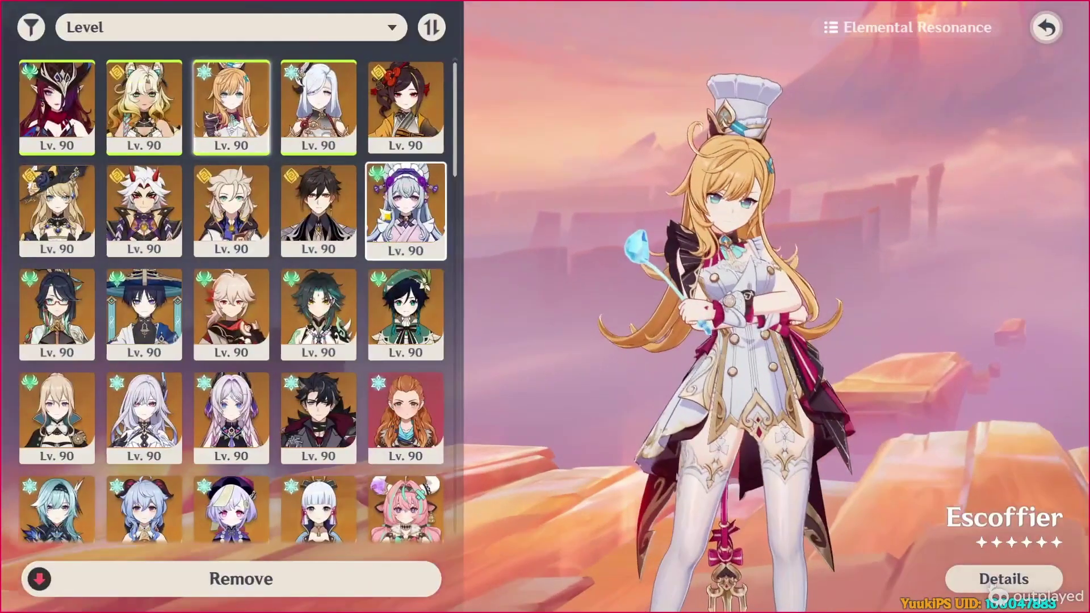
pyautogui.moveTo(118, 456); pyautogui.dragTo(239, 57)
pyautogui.scroll(-5, 233, 284)
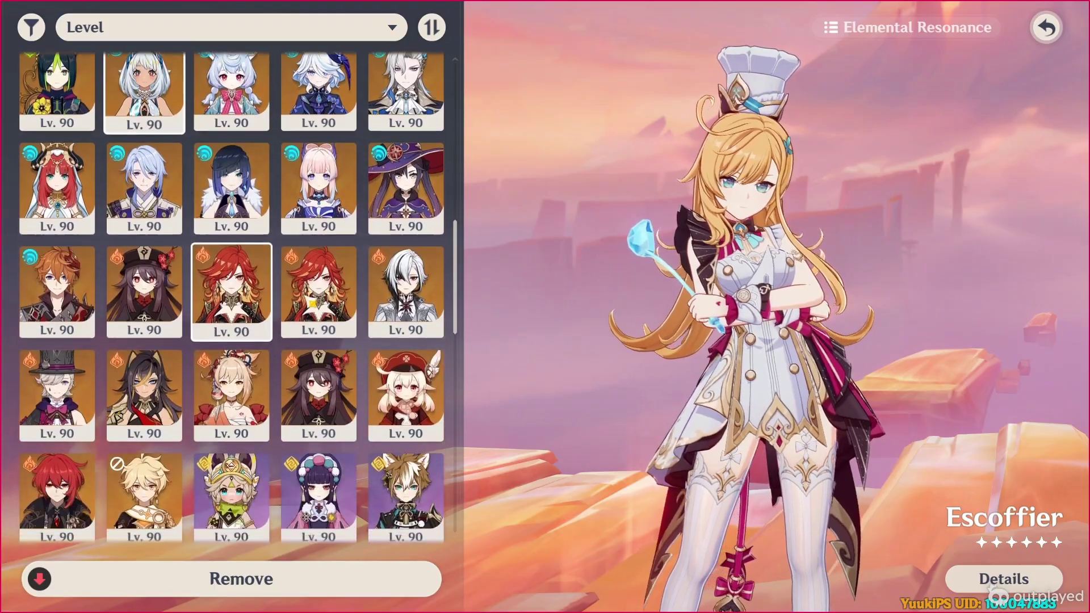
pyautogui.click(318, 283)
pyautogui.click(250, 276)
pyautogui.click(312, 283)
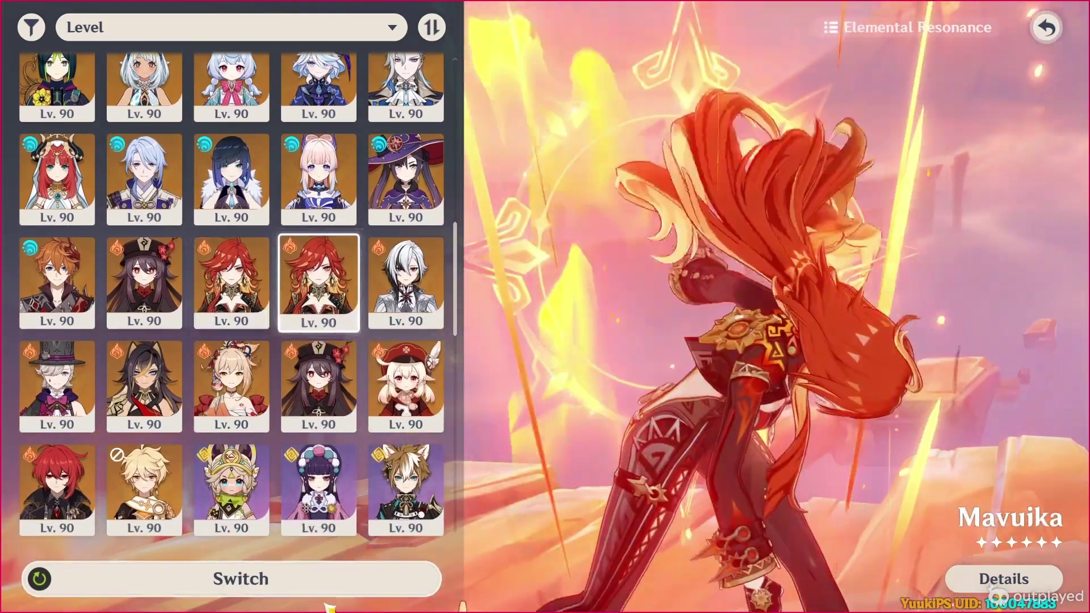
pyautogui.click(295, 578)
# - Replace Shenhe with Citlali in the fourth slot of the domain party
pyautogui.click(799, 326)
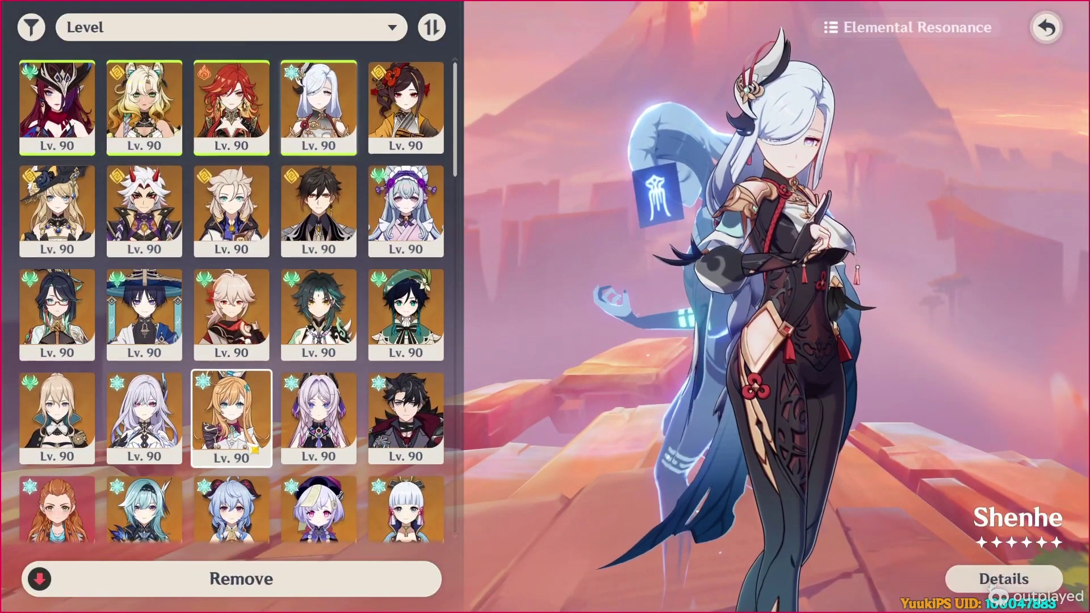
pyautogui.scroll(-2, 257, 439)
pyautogui.scroll(2, 257, 439)
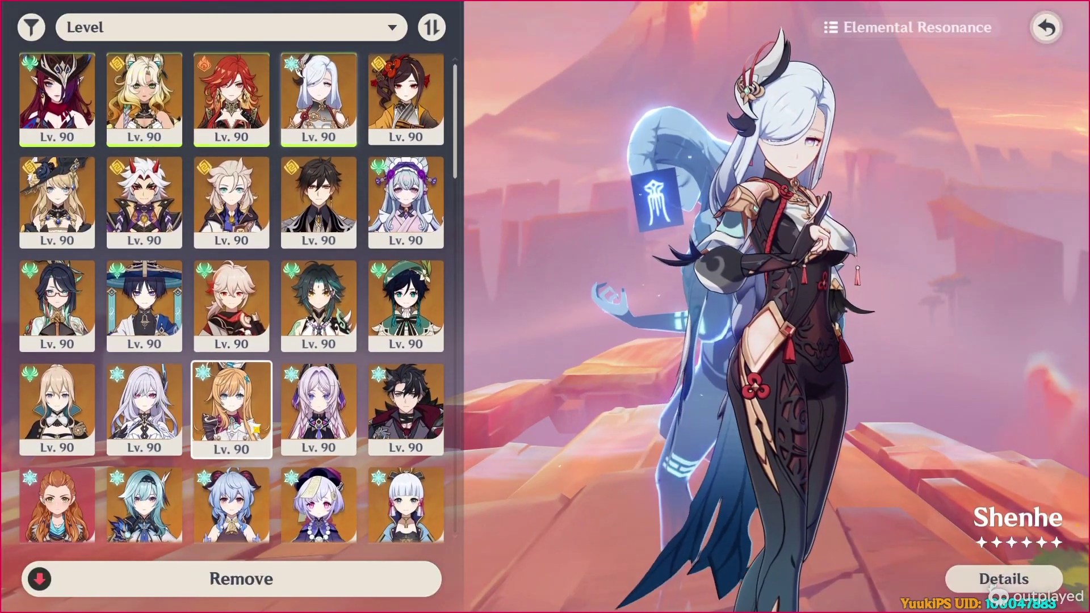
pyautogui.click(316, 441)
pyautogui.click(402, 579)
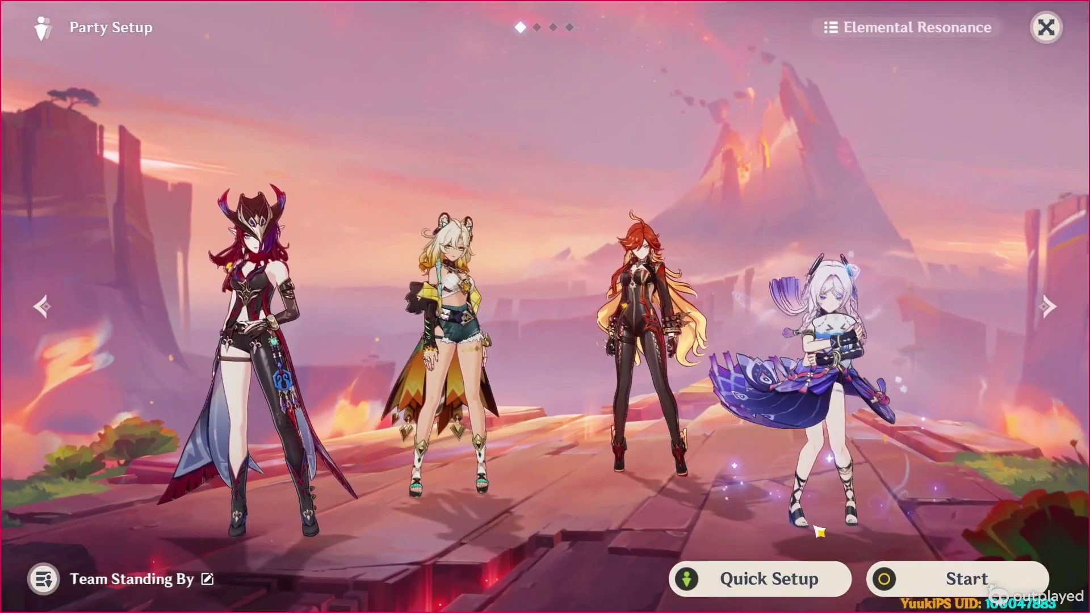
# - Start the domain challenge with the chosen party and run towards the Lord of Eroded Primal Fire
pyautogui.click(952, 593)
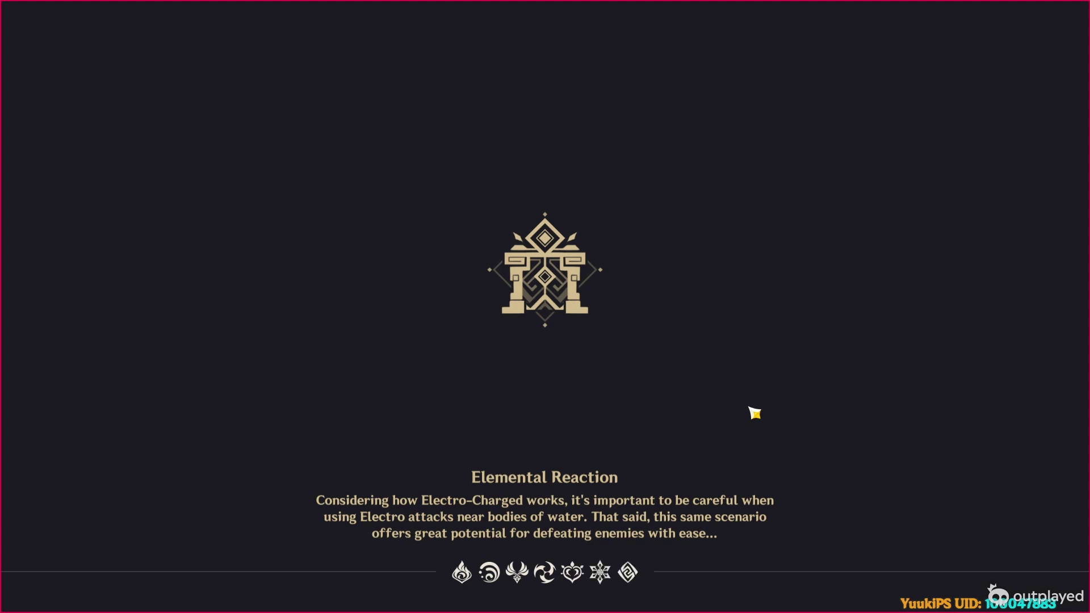
pyautogui.press('w')
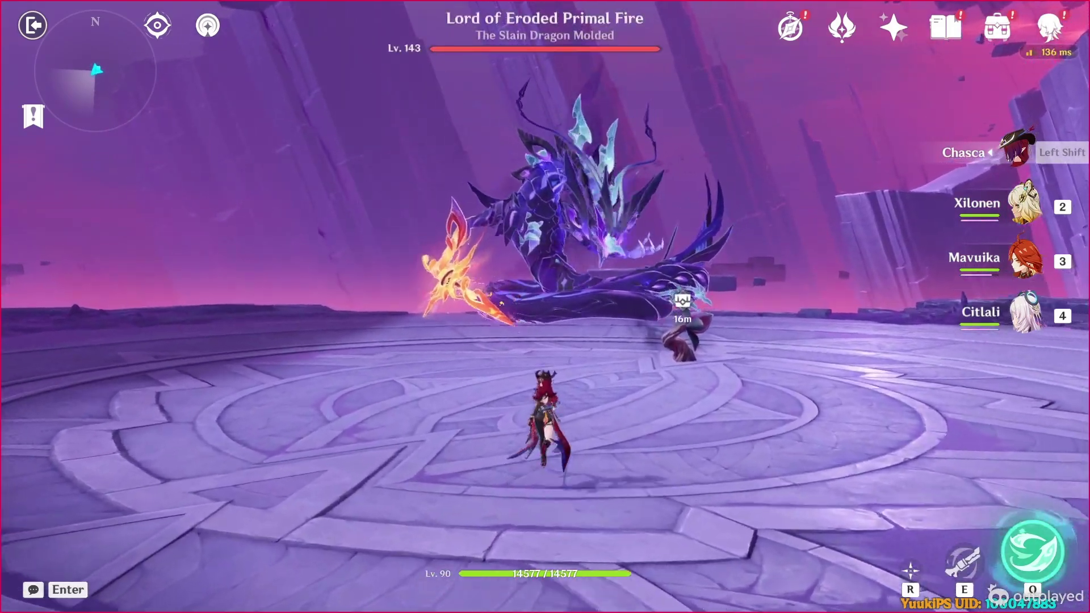
pyautogui.press('w')
pyautogui.press('w')
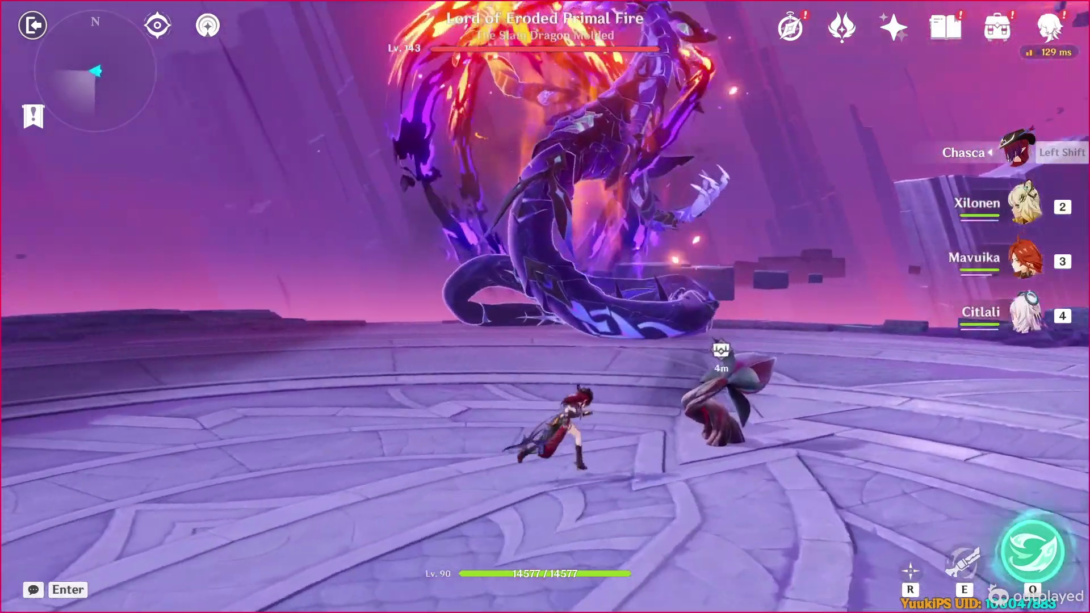
# - Attack the Lord of Eroded Primal Fire with Citlali's skill and Xilonen's strikes, and unleash Chasca's elemental burst
pyautogui.press('e')
pyautogui.press('4')
pyautogui.press('e')
pyautogui.press('2')
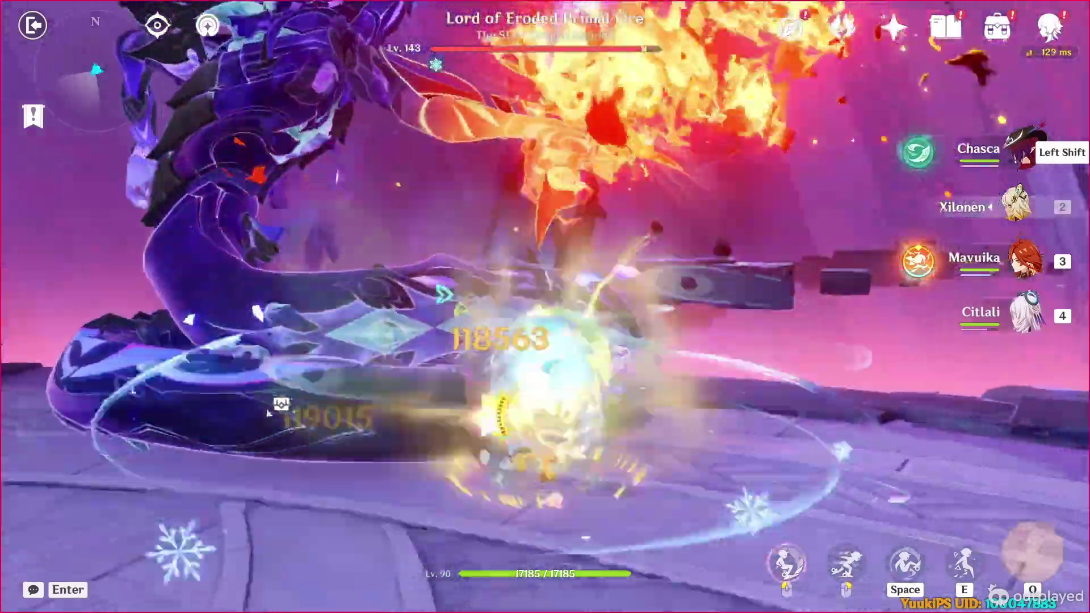
pyautogui.click(545, 307)
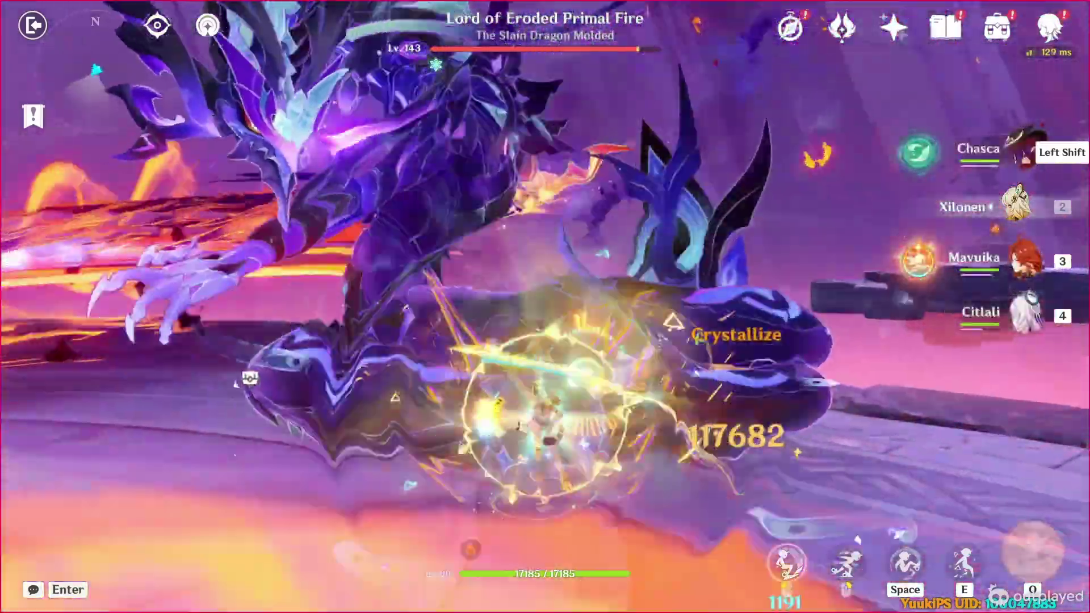
pyautogui.press('shift')
pyautogui.press('q')
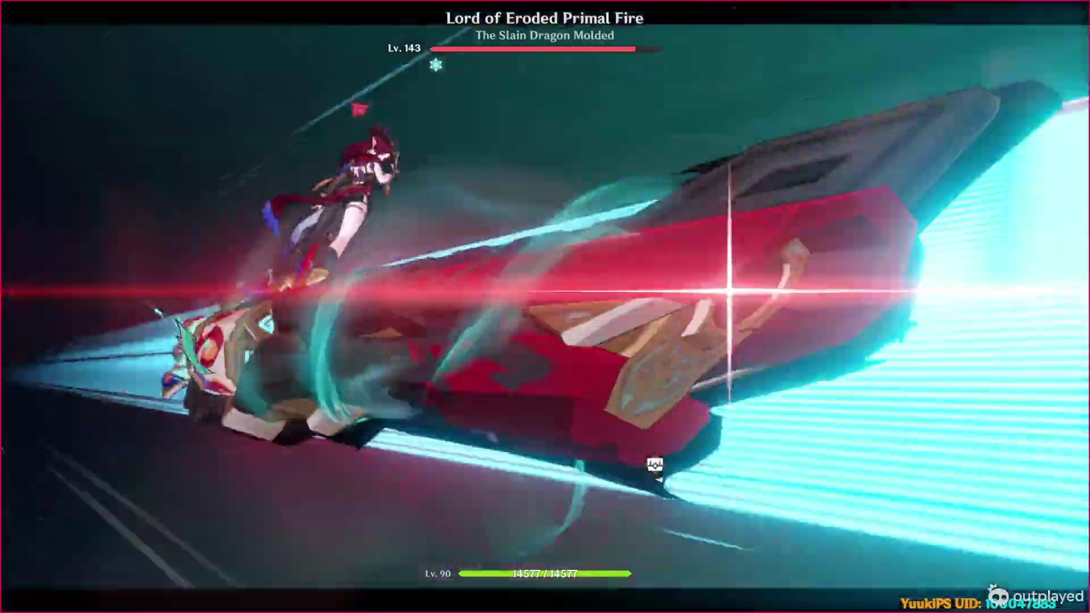
pyautogui.press('1')
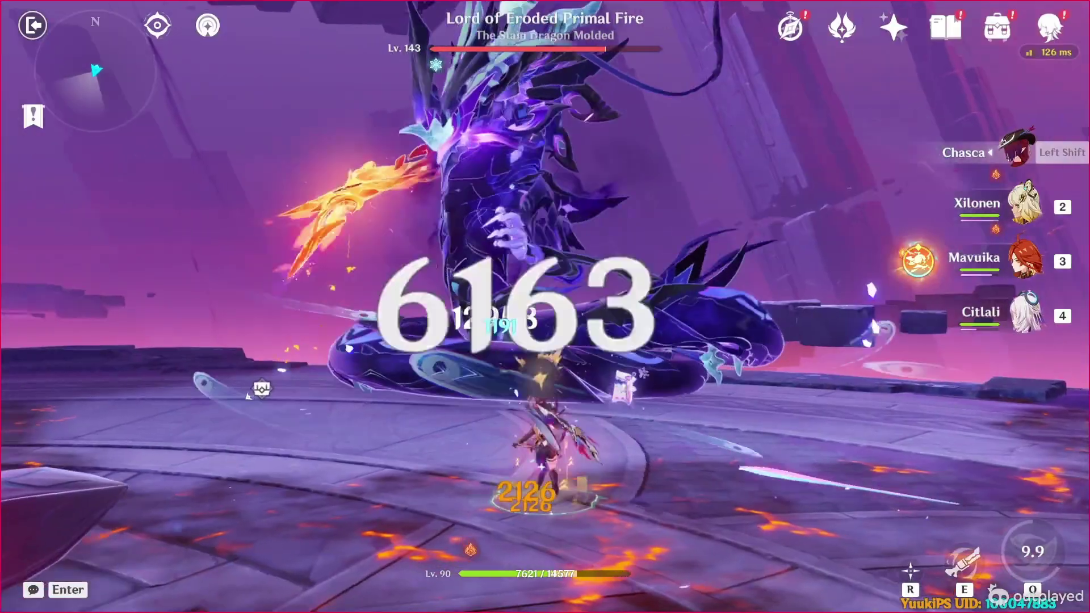
# - Mount Chasca's floating weapon with her elemental skill, fire charged volleys at the boss, and dismount
pyautogui.press('e')
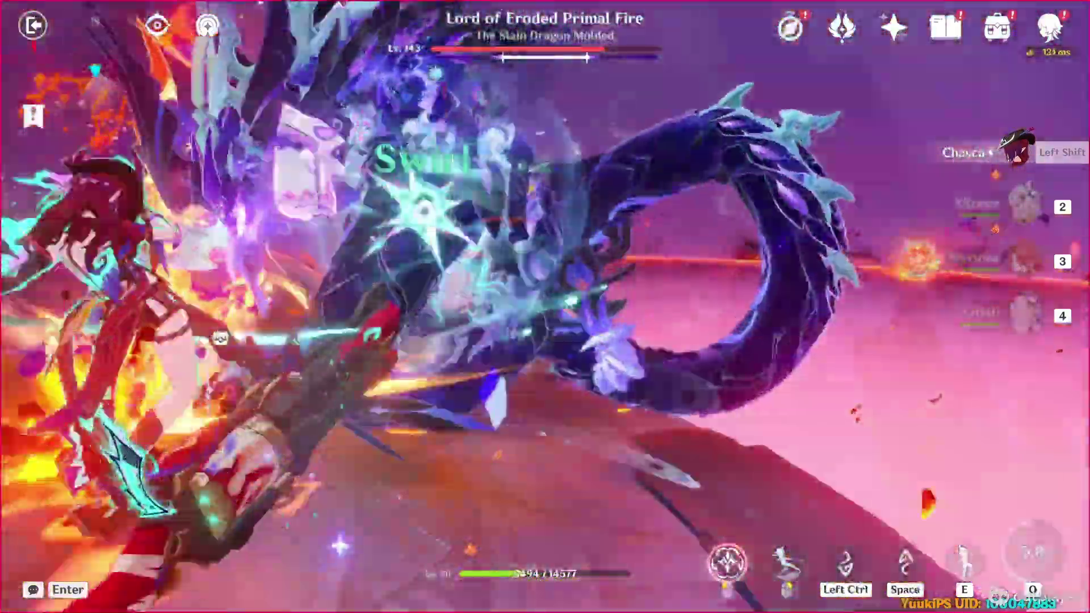
pyautogui.rightClick(545, 306)
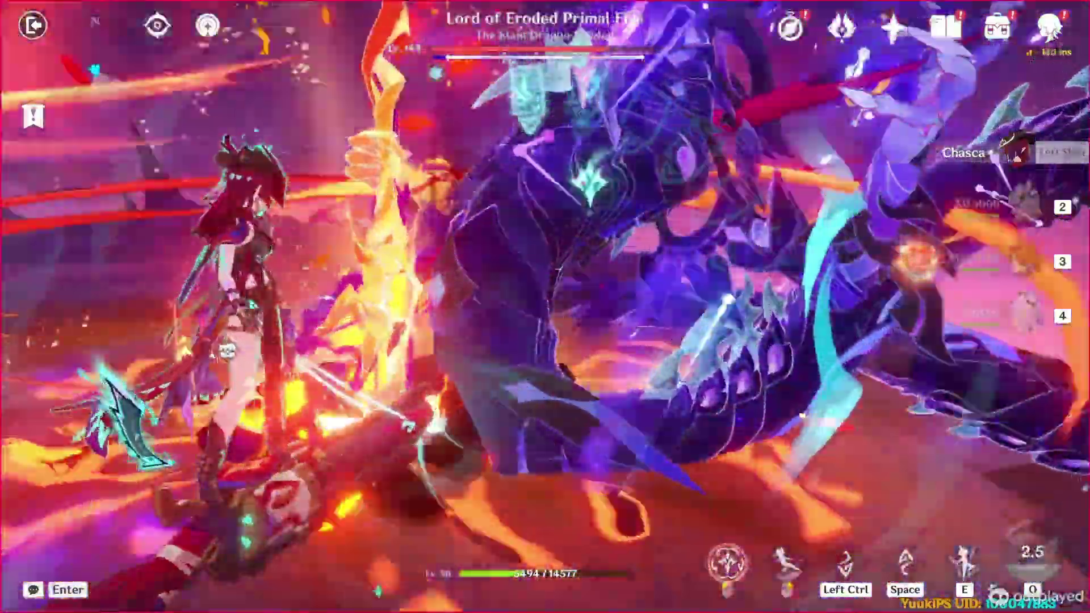
pyautogui.click(544, 307)
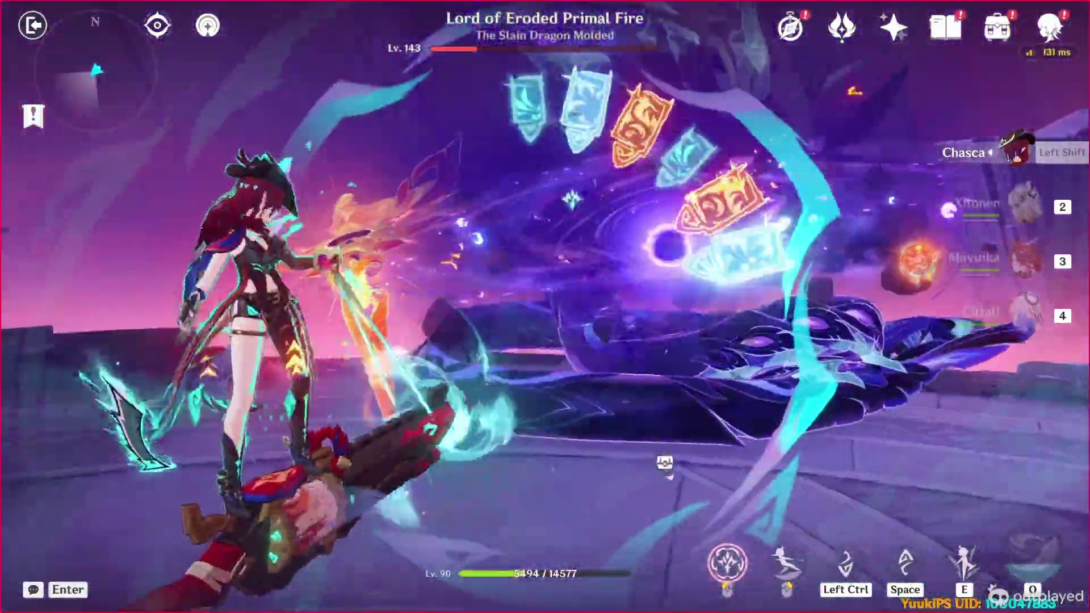
pyautogui.press('e')
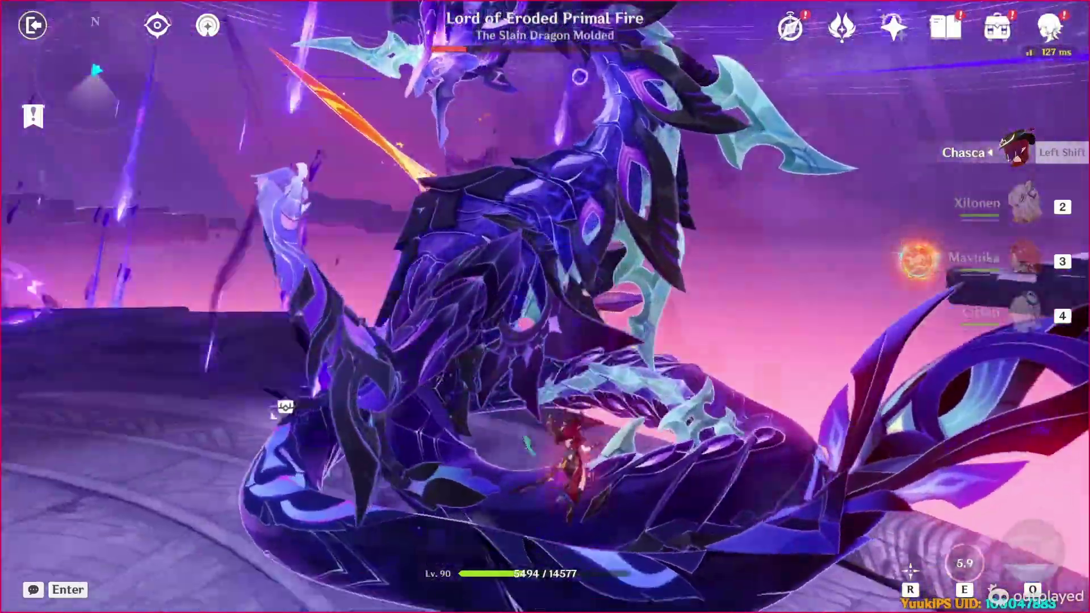
# - Use Xilonen's elemental burst and strike the boss repeatedly with her normal attacks
pyautogui.press('q')
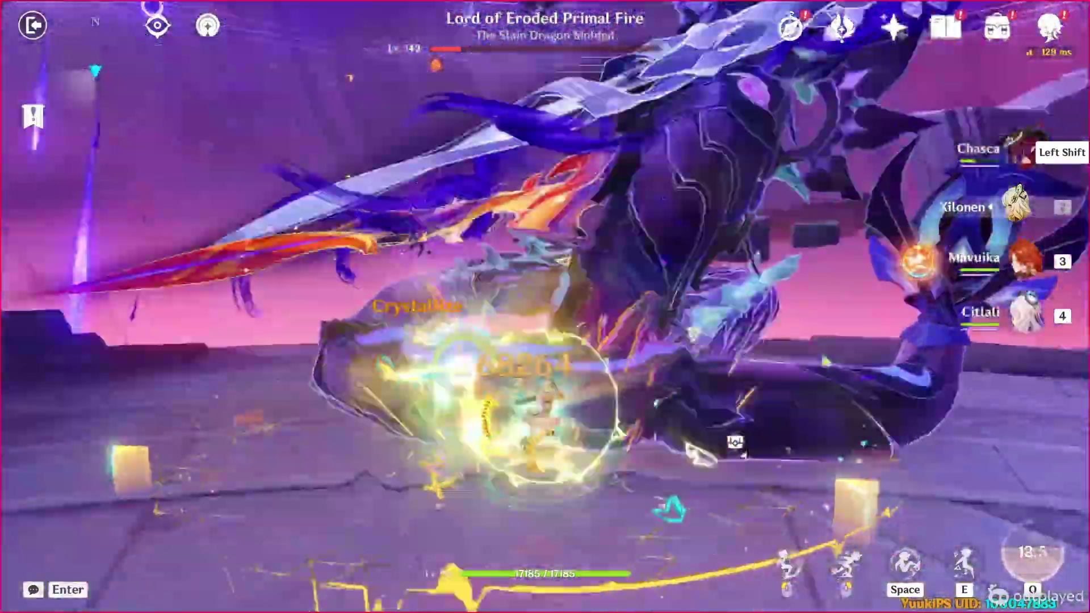
pyautogui.click(545, 307)
pyautogui.click(545, 307)
pyautogui.click(544, 306)
pyautogui.rightClick(544, 307)
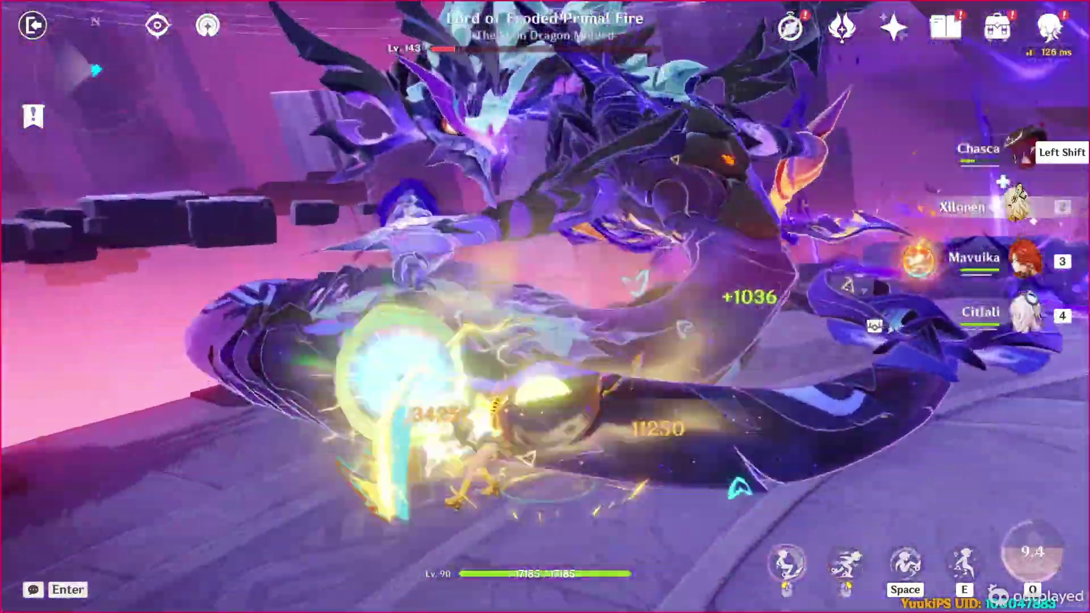
pyautogui.click(545, 306)
pyautogui.click(545, 306)
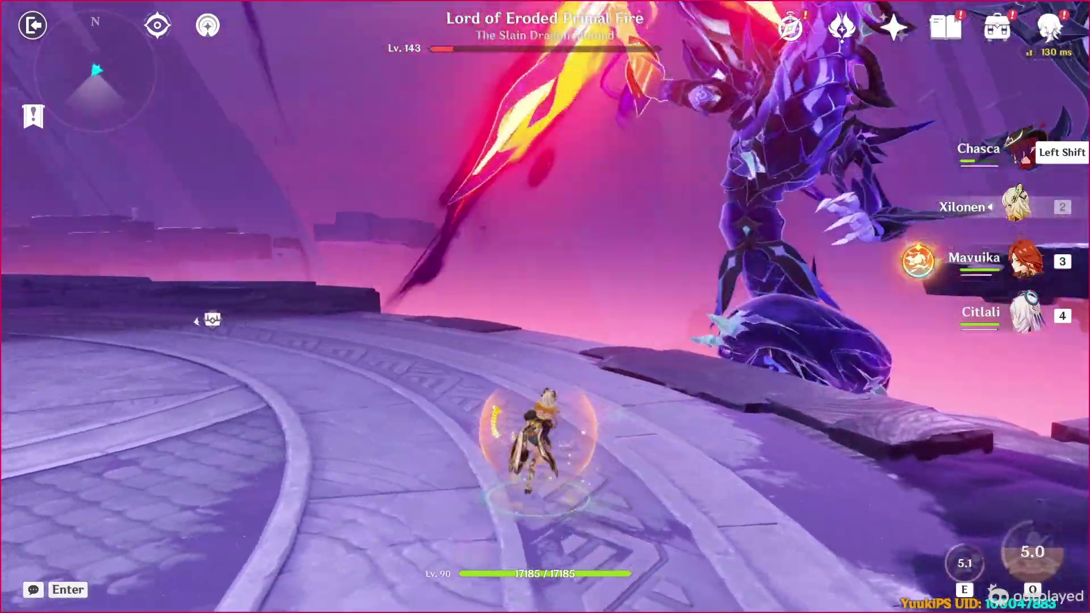
# - Dash away from the boss's flame attack and reposition Xilonen around the arena to keep attacking
pyautogui.rightClick(544, 307)
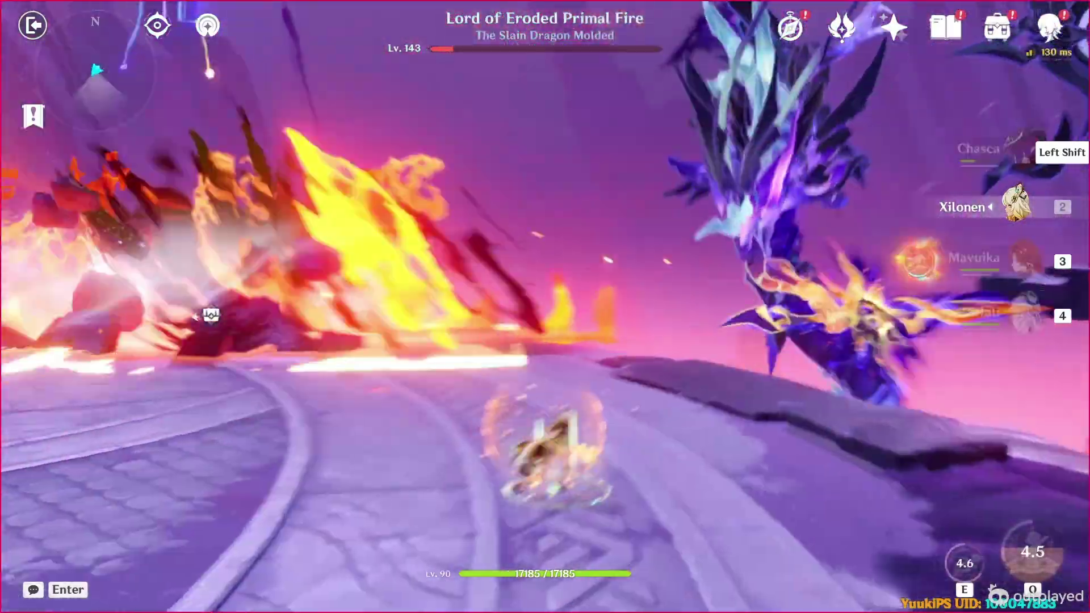
pyautogui.press('w')
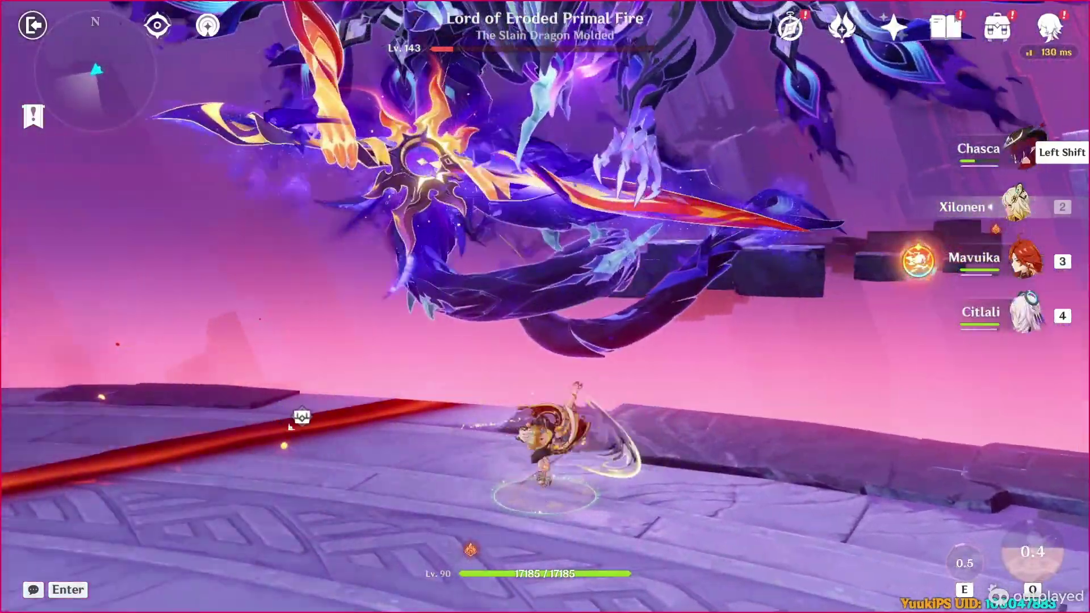
pyautogui.press('a')
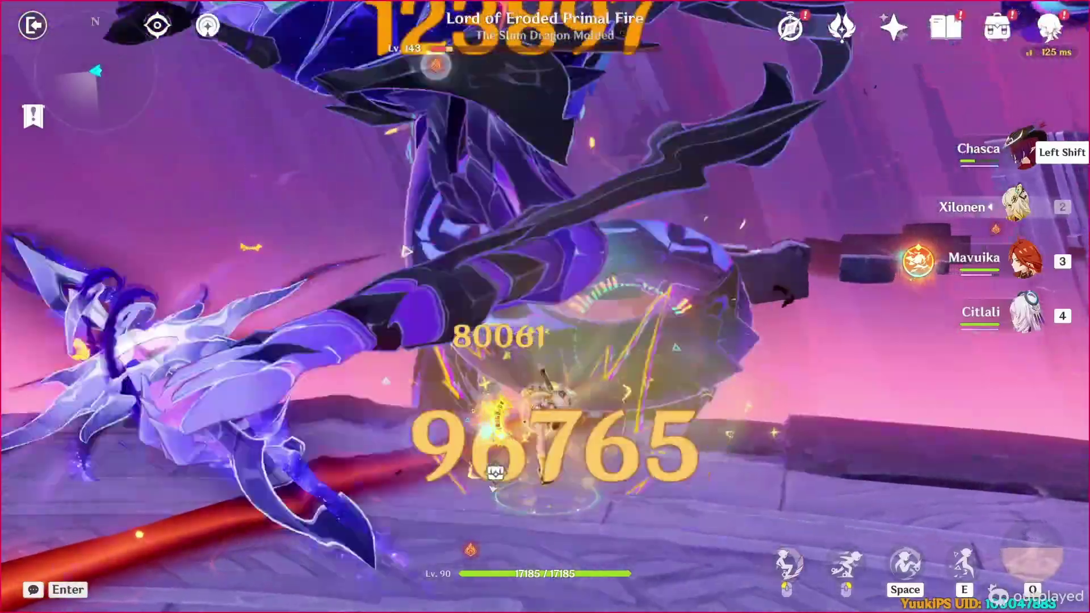
pyautogui.press('a')
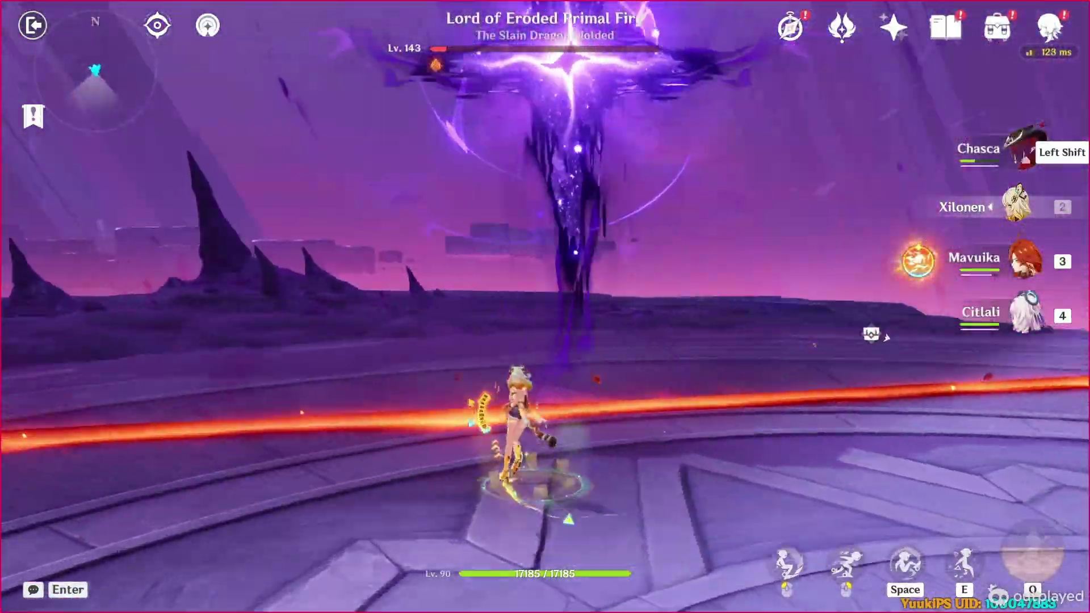
# - Defeat the Lord of Eroded Primal Fire with Mavuika's elemental burst and ride her motorcycle across the arena
pyautogui.press('w')
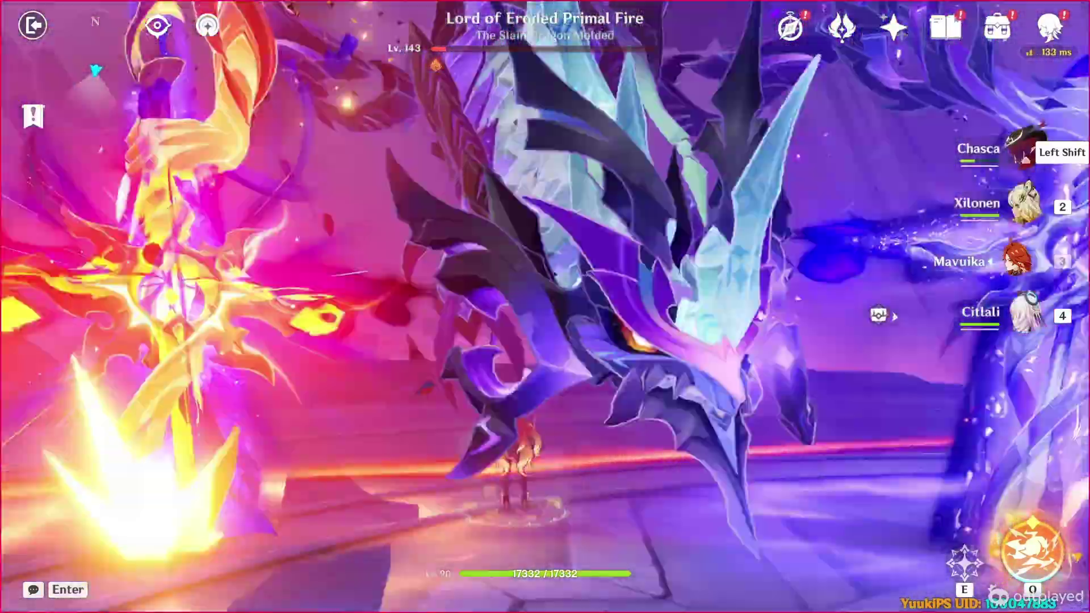
pyautogui.press('q')
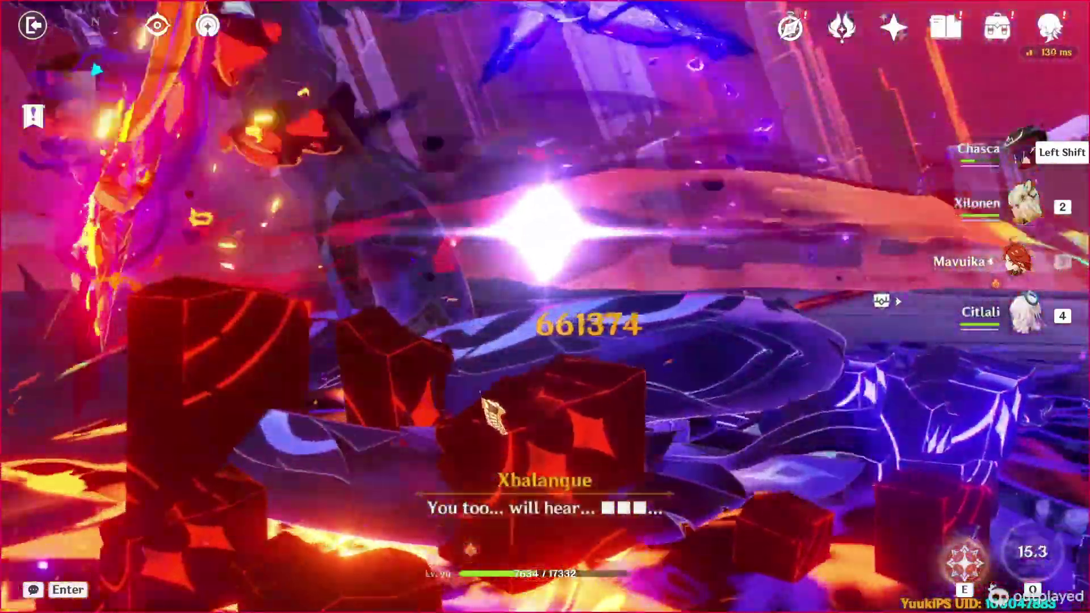
pyautogui.press('w')
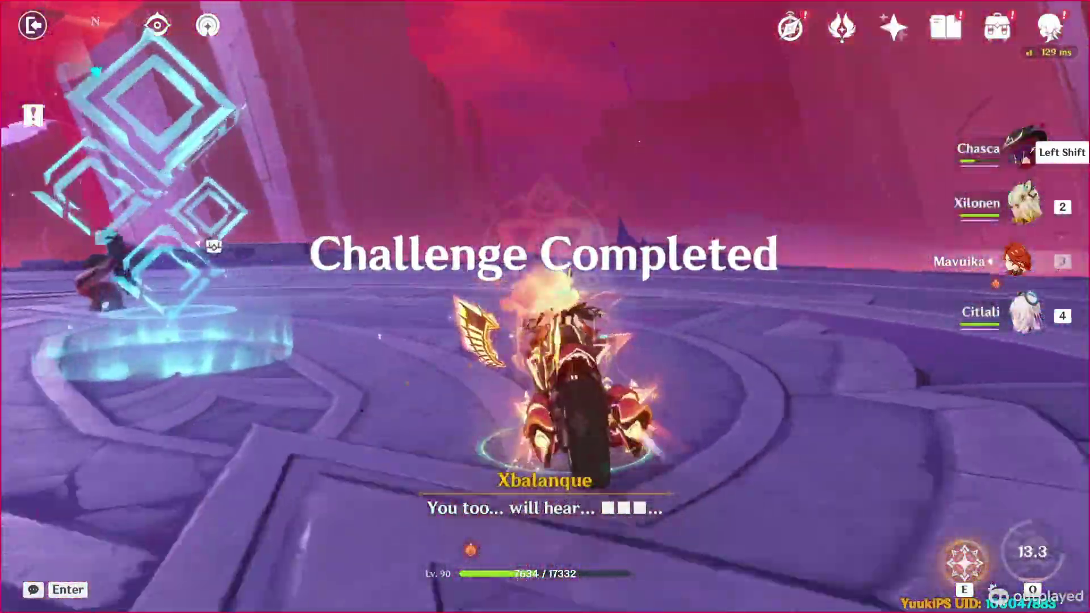
pyautogui.press('d')
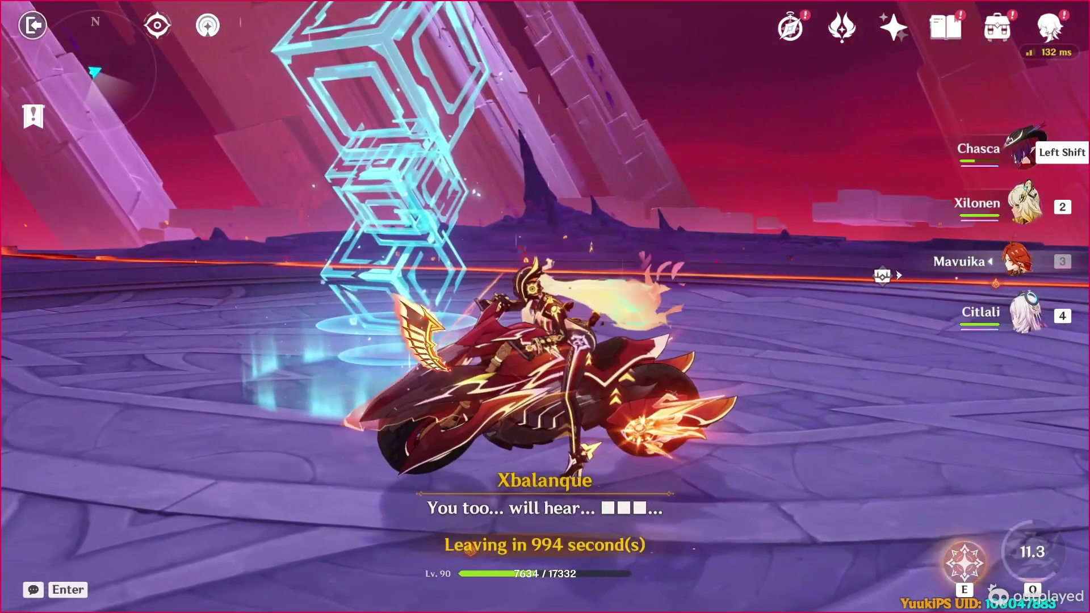
# - Send the /heal command in the Console chat and return to the game
pyautogui.press('Return')
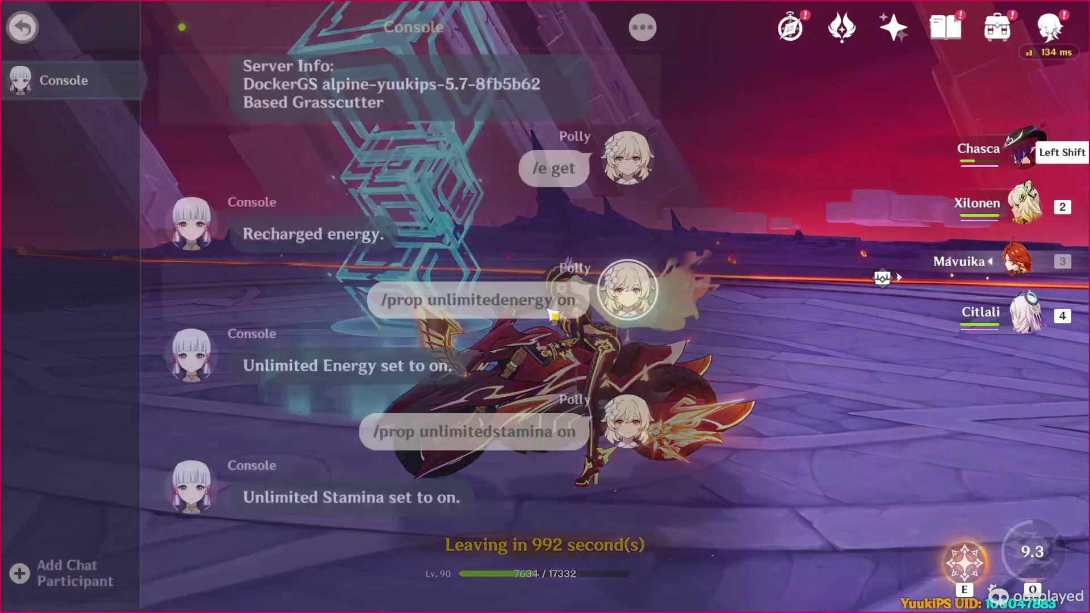
pyautogui.click(413, 587)
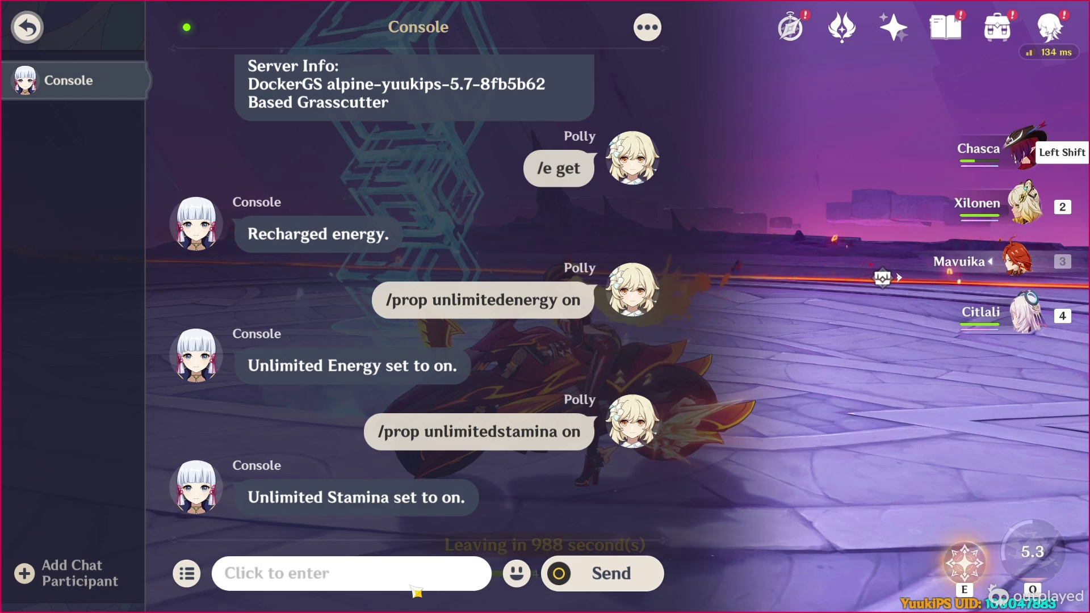
pyautogui.write('/heal')
pyautogui.press('Return')
pyautogui.press('Escape')
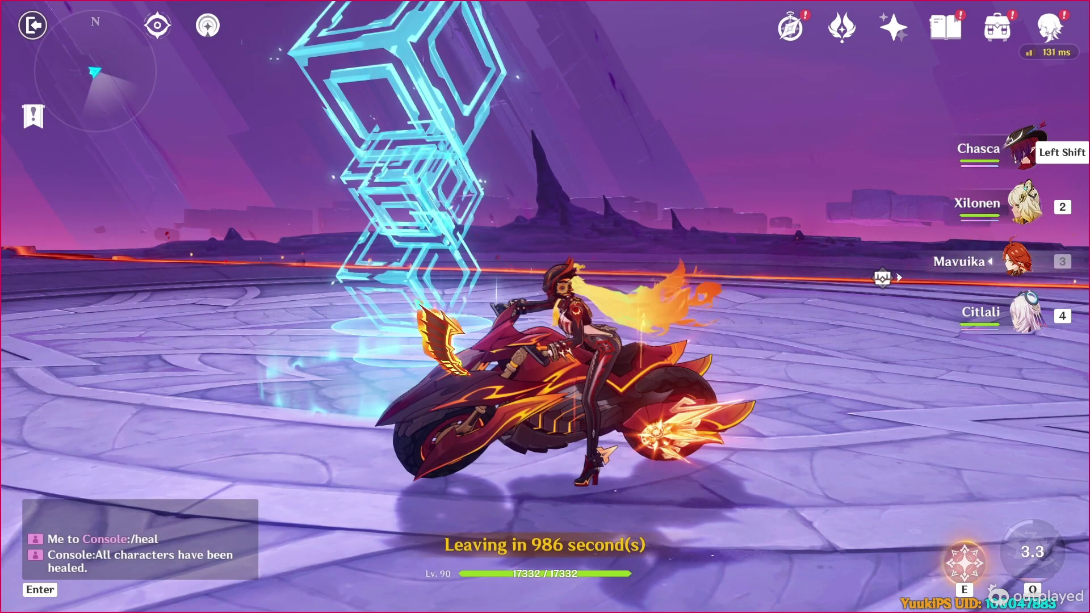
# - Leave the domain without claiming the remaining rewards
pyautogui.press('d')
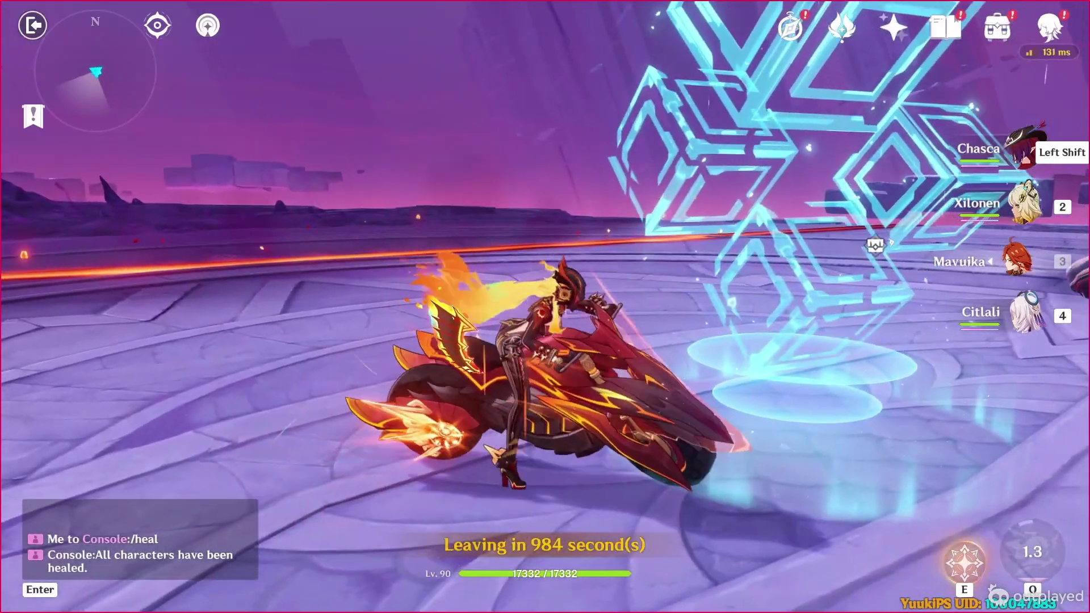
pyautogui.press('f')
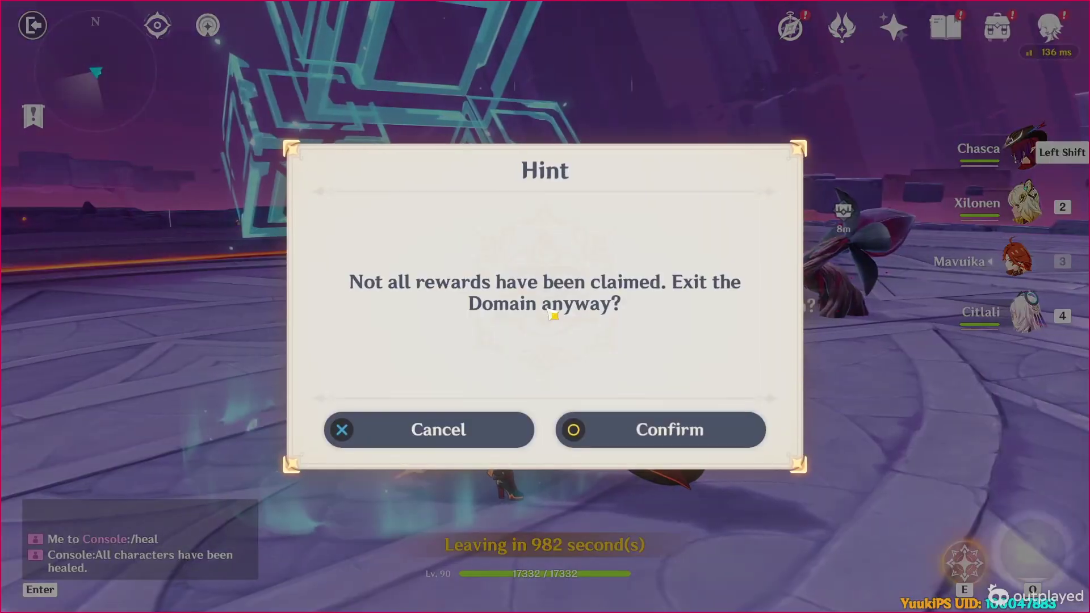
pyautogui.click(639, 426)
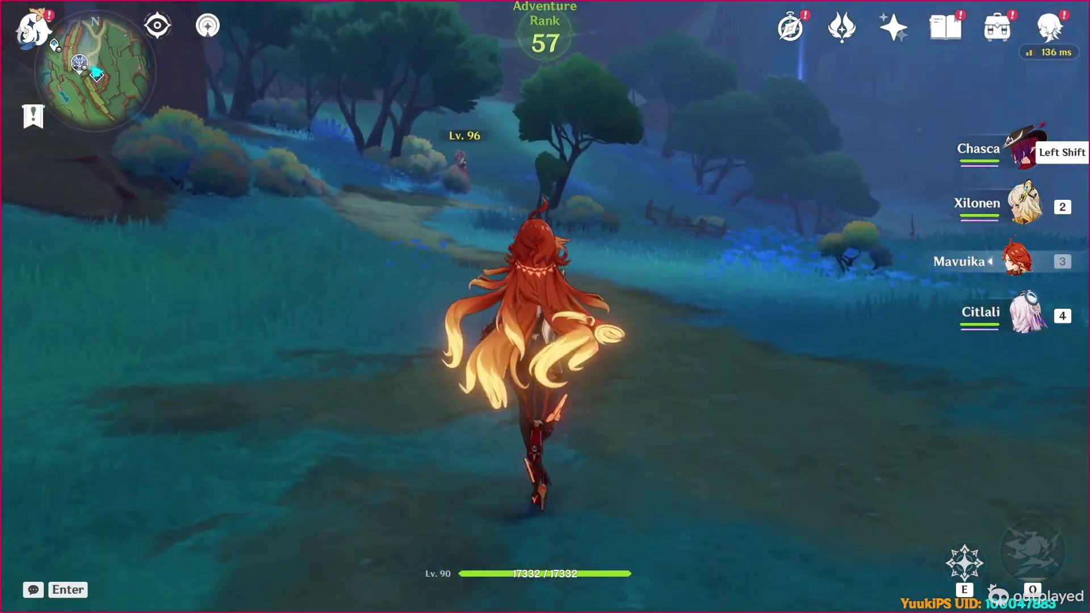
# - Change to Chasca in the open world and fly across the valley on her floating weapon, descending towards the ground
pyautogui.press('1')
pyautogui.press('e')
pyautogui.press('w')
pyautogui.rightClick(544, 306)
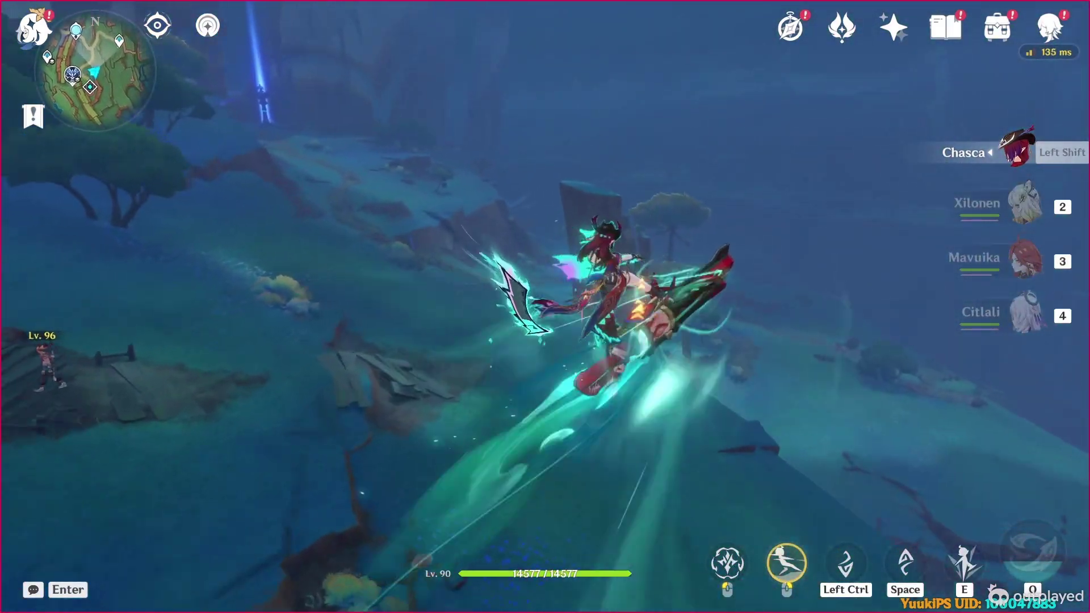
pyautogui.press('ctrl')
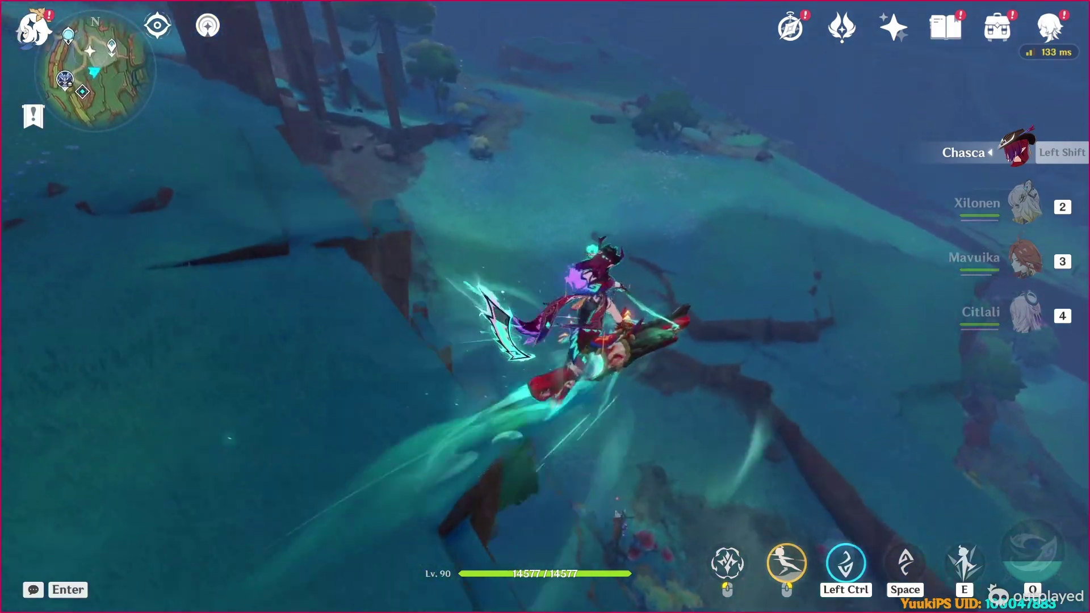
# - Switch to the YuukiPS command page in the browser, remove monster 21010103 from the monster spawn command, and open monster selection
pyautogui.press('super')
pyautogui.click(470, 247)
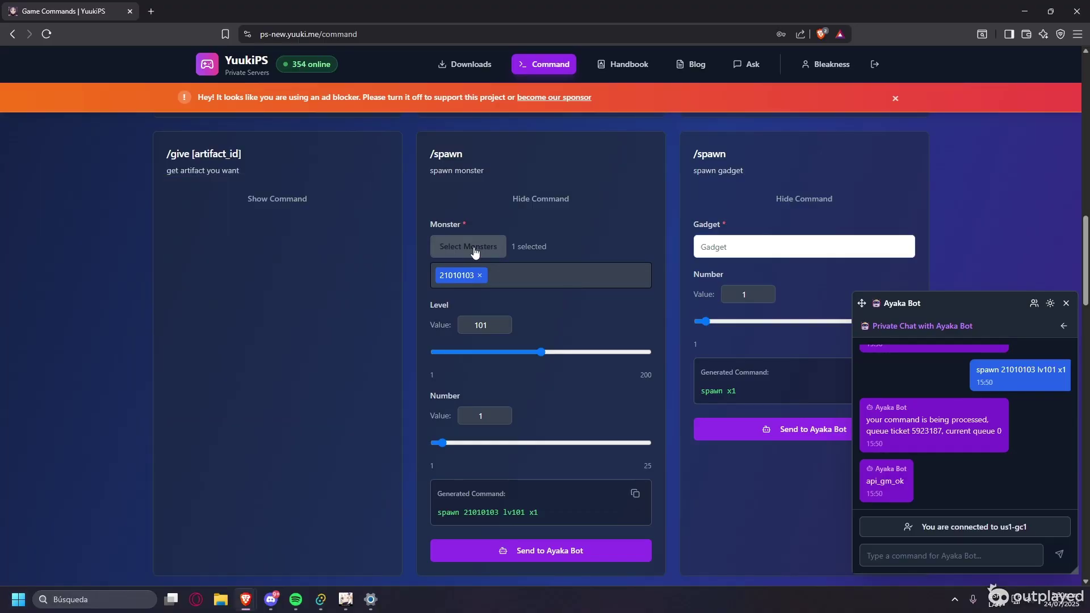
pyautogui.click(470, 247)
pyautogui.click(492, 280)
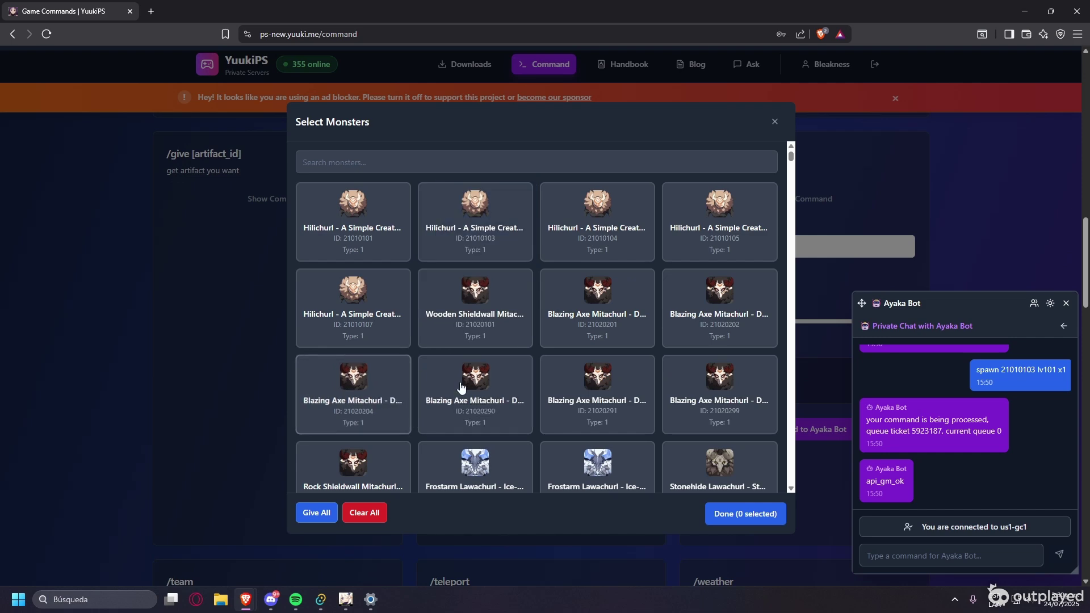
# - Search the monster list for "sho" and choose Shouki no Kami, ID 29070105, for the spawn command
pyautogui.scroll(-4, 461, 386)
pyautogui.scroll(4, 475, 292)
pyautogui.scroll(1, 408, 171)
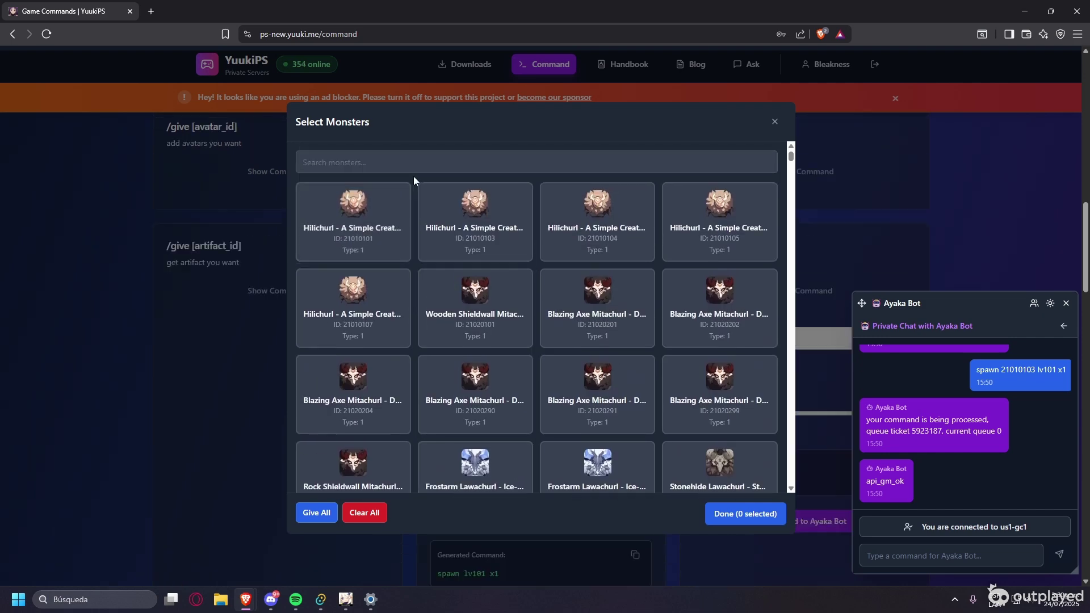
pyautogui.scroll(3, 413, 180)
pyautogui.click(408, 165)
pyautogui.write('shogu')
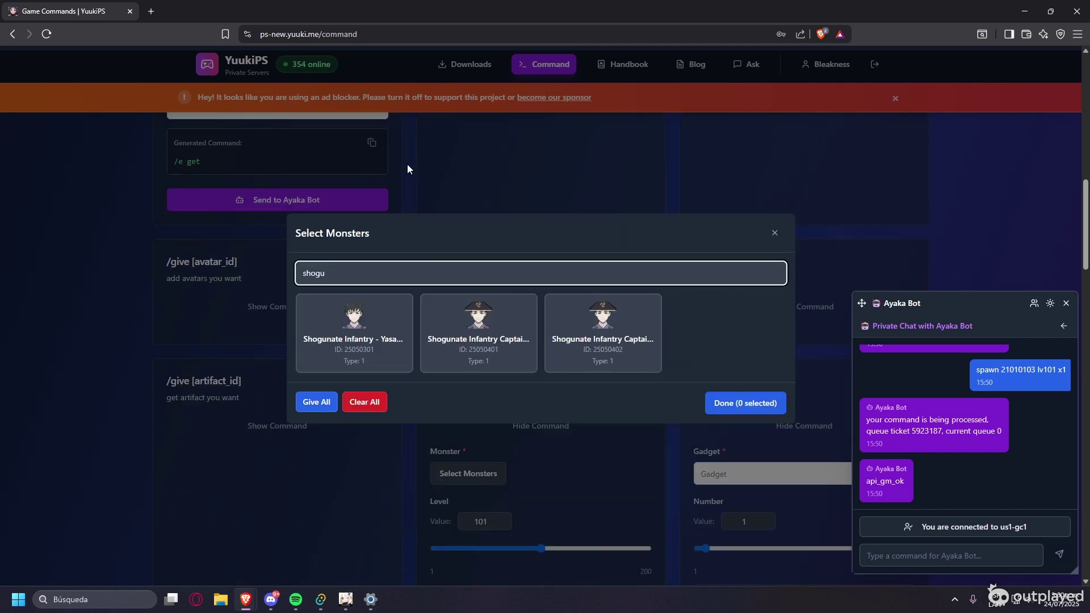
pyautogui.press('BackSpace')
pyautogui.press('BackSpace')
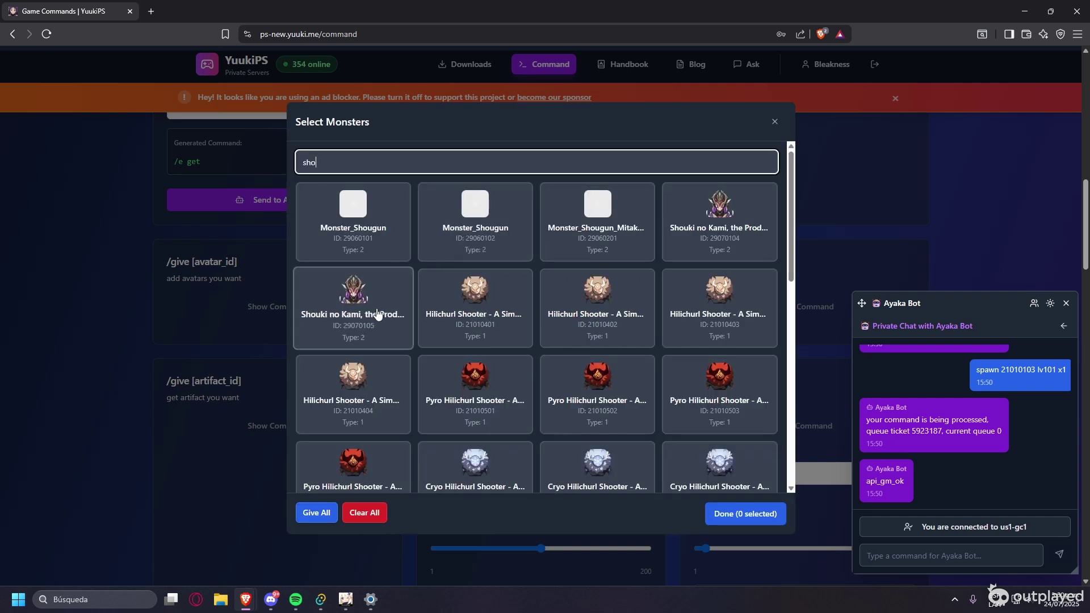
pyautogui.click(378, 315)
pyautogui.click(721, 522)
# - Send the spawn command for monster 29070105 at level 200 to Ayaka Bot, and switch back to Genshin Impact
pyautogui.scroll(-2, 582, 413)
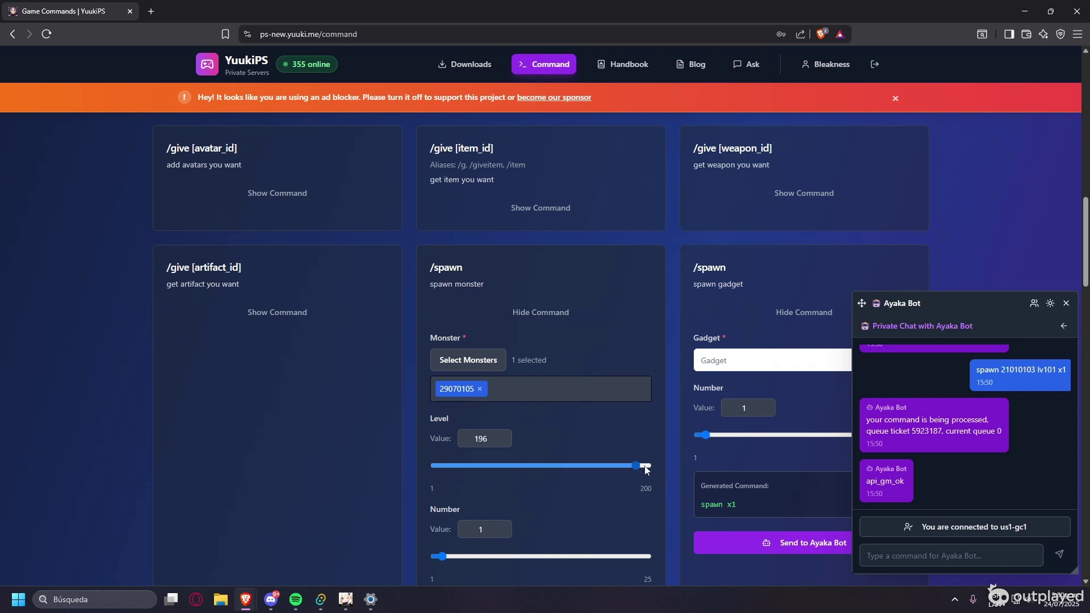
pyautogui.scroll(-3, 582, 395)
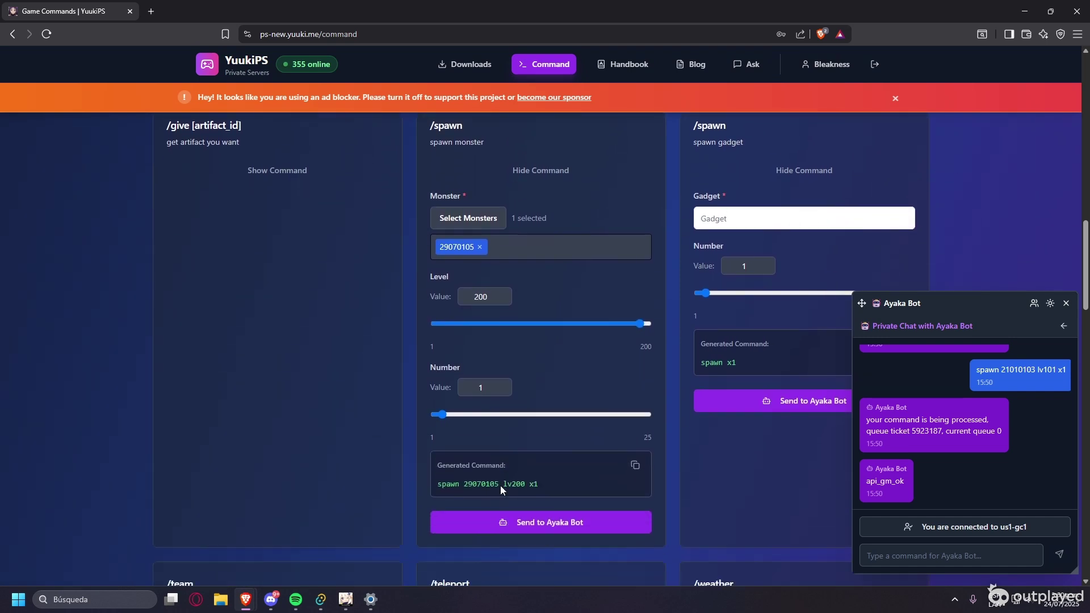
pyautogui.click(530, 493)
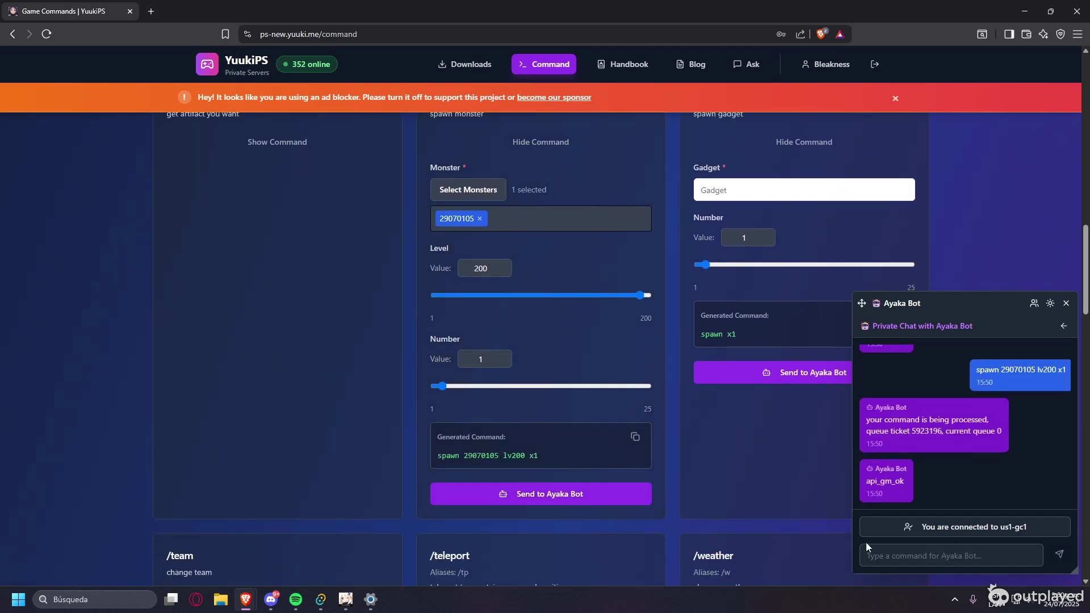
pyautogui.moveTo(350, 604)
pyautogui.click(437, 545)
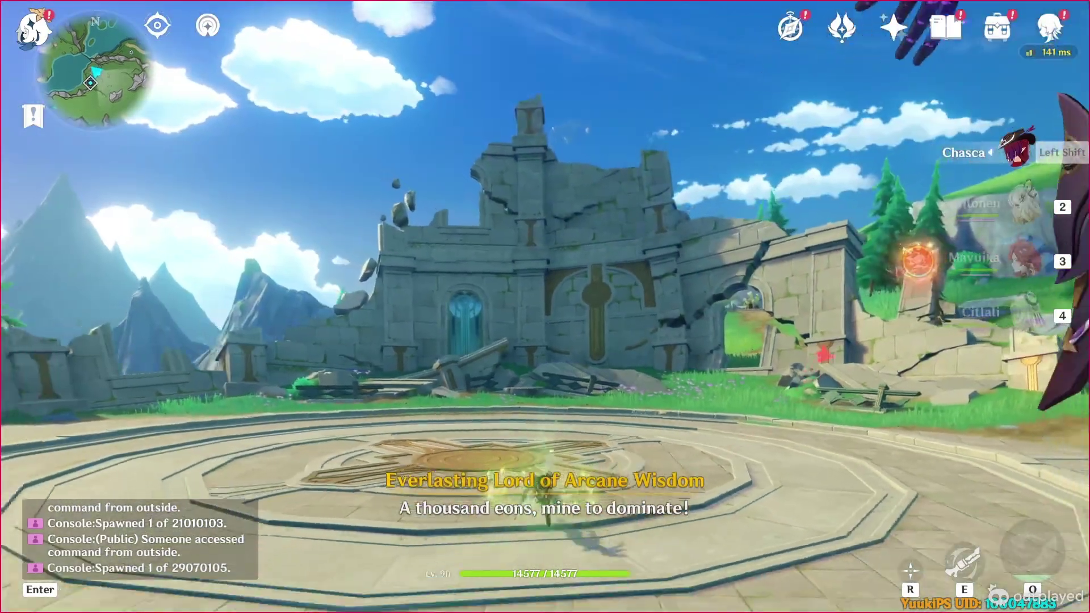
# - Mount Chasca's floating weapon and fight the spawned Shouki no Kami boss with charged shots from the air
pyautogui.press('e')
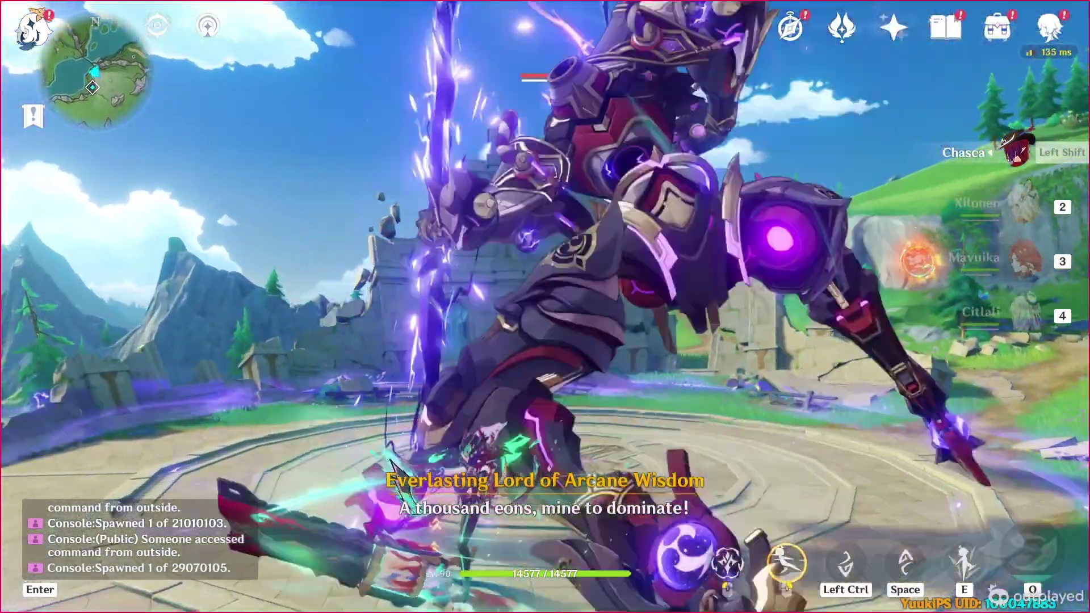
pyautogui.press('space')
pyautogui.press('s')
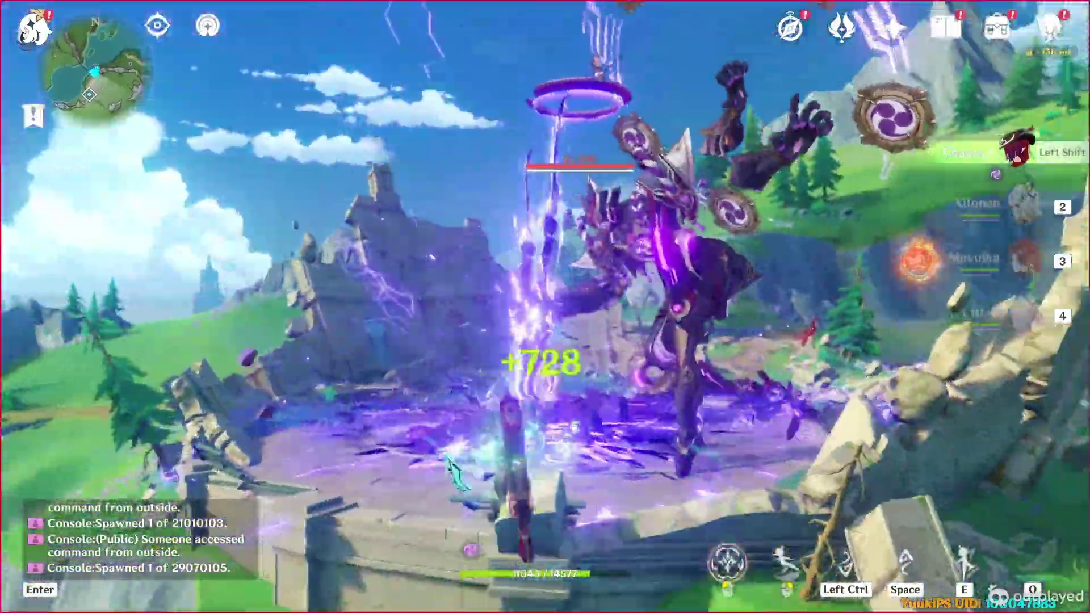
pyautogui.click(545, 306)
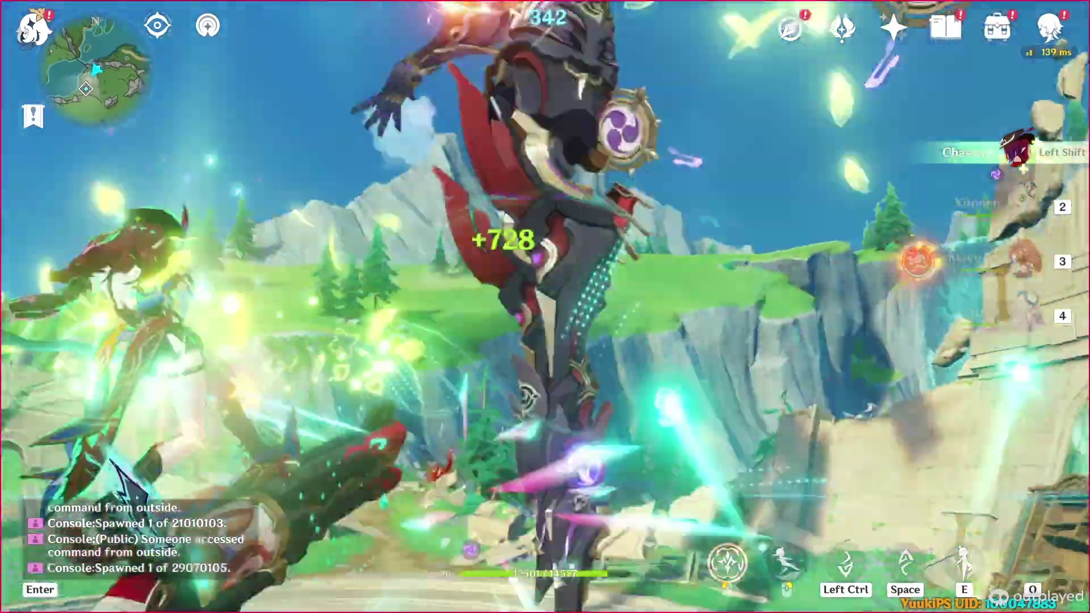
pyautogui.click(545, 307)
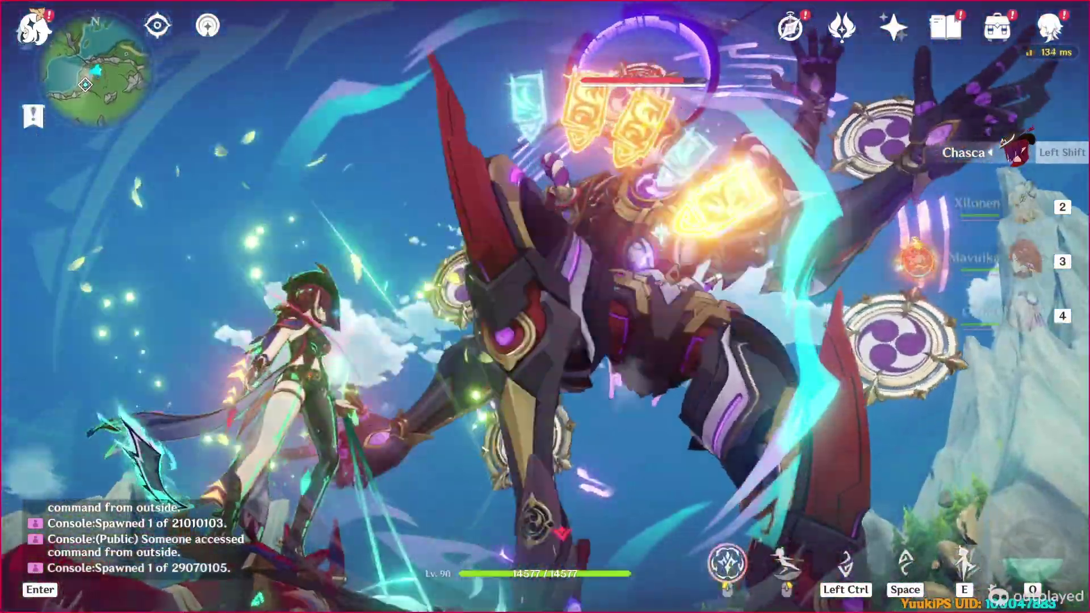
pyautogui.press('space')
pyautogui.press('space')
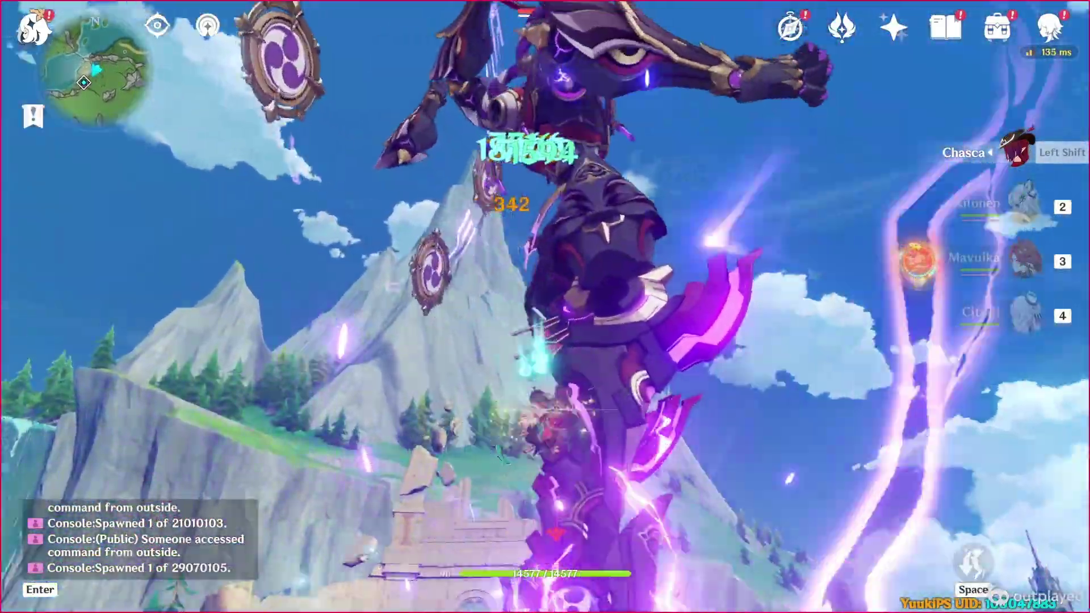
pyautogui.click(545, 307)
# - Attack the boss with Mavuika's elemental burst, followed by Xilonen's burst and elemental skill
pyautogui.press('3')
pyautogui.press('q')
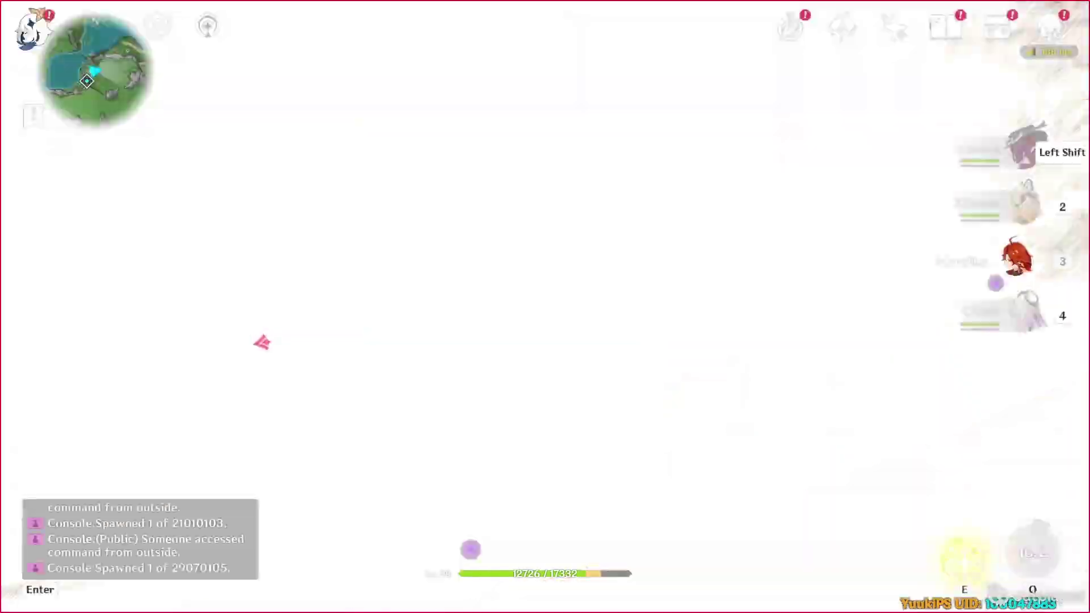
pyautogui.press('2')
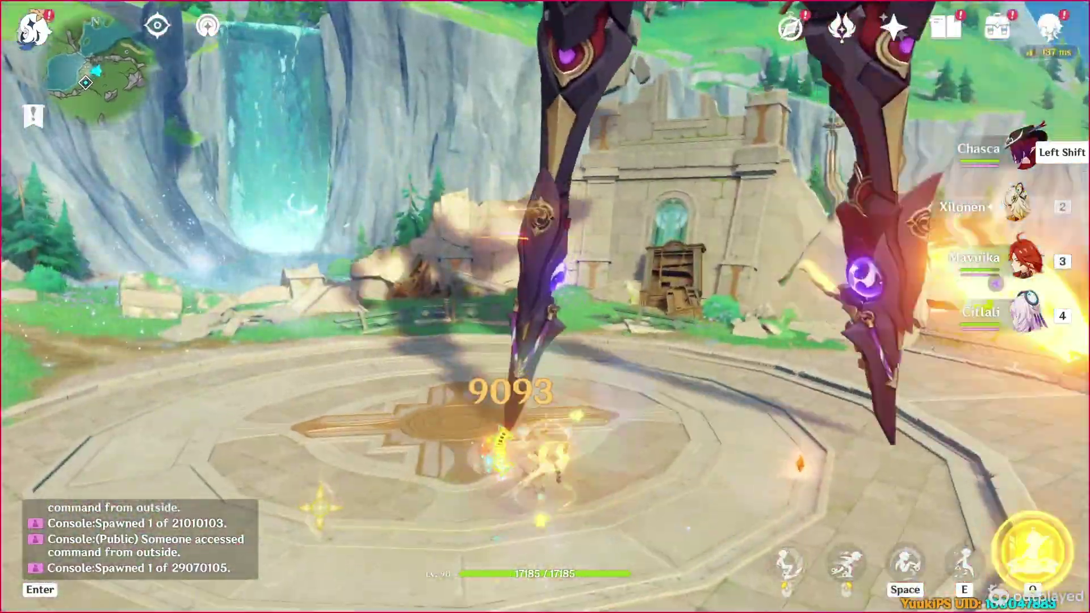
pyautogui.press('q')
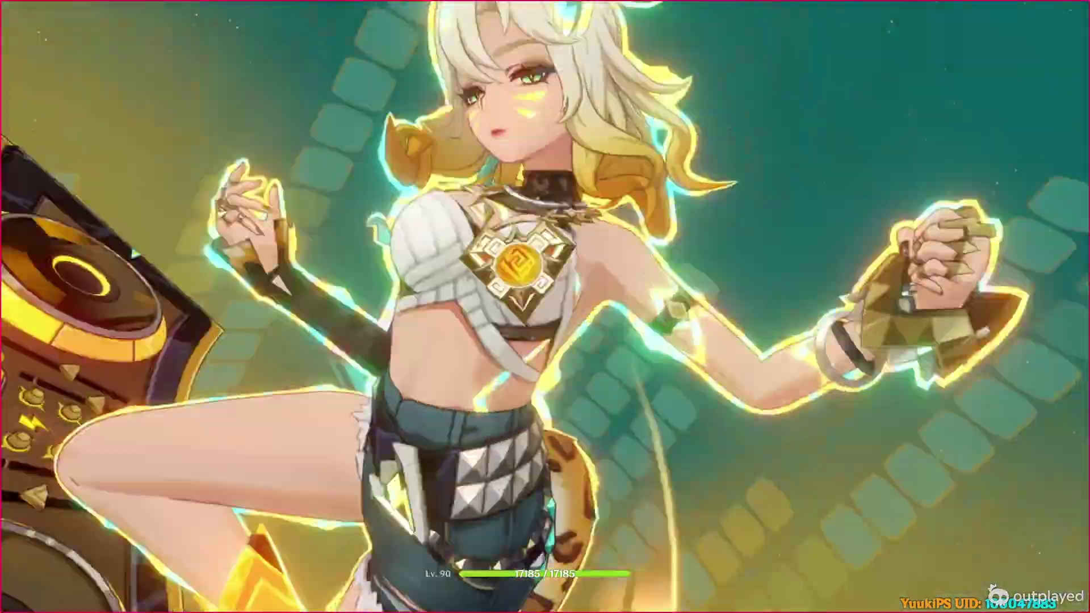
pyautogui.press('e')
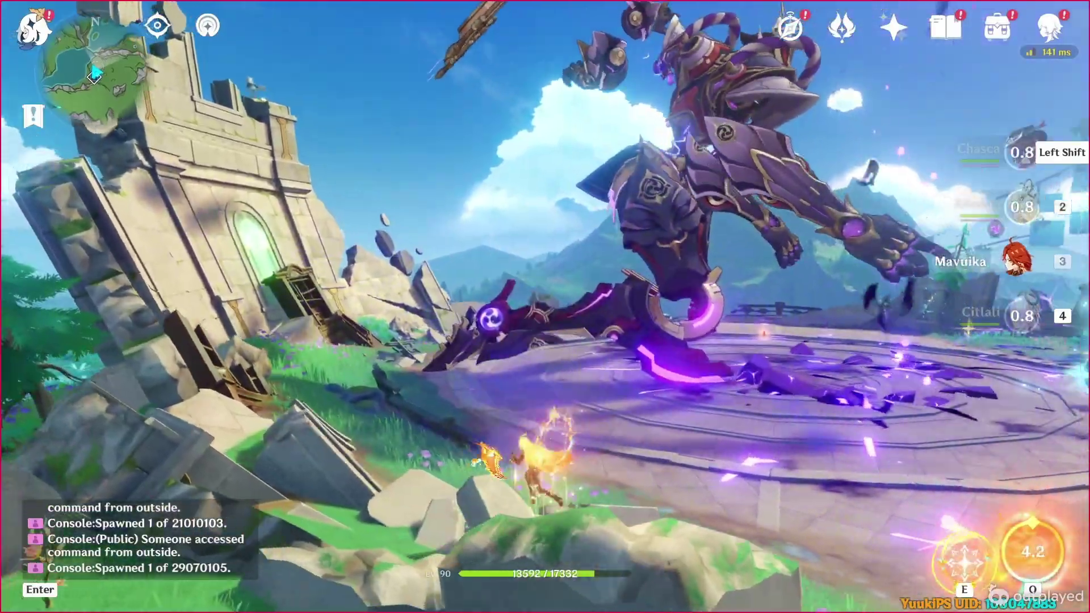
# - Change back to Chasca and attack the boss with her elemental burst, dodging around the arena
pyautogui.press('shift')
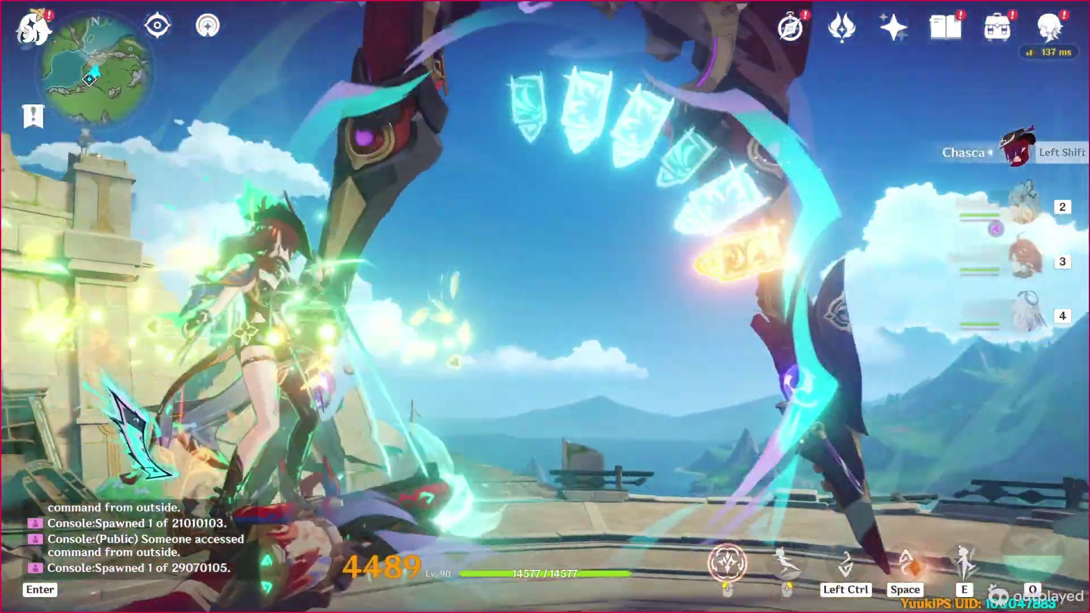
pyautogui.press('q')
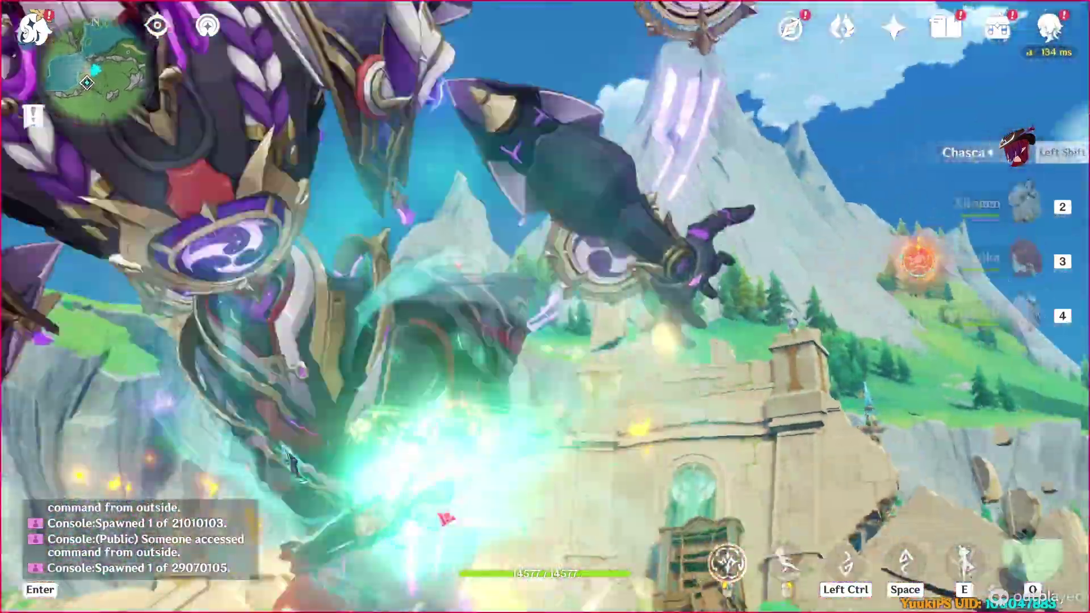
pyautogui.press('space')
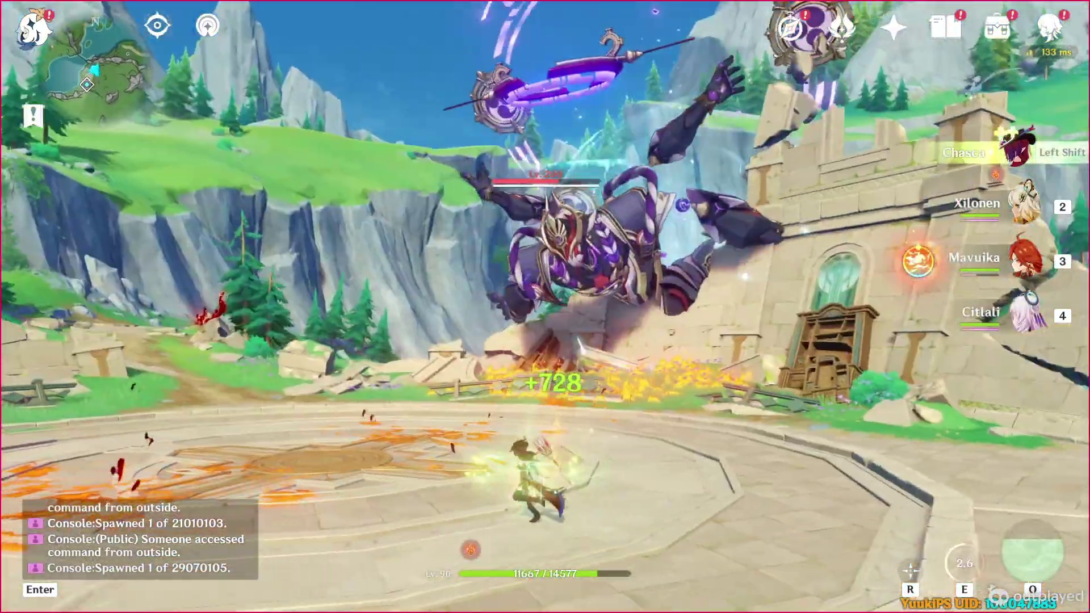
pyautogui.press('shift')
pyautogui.press('d')
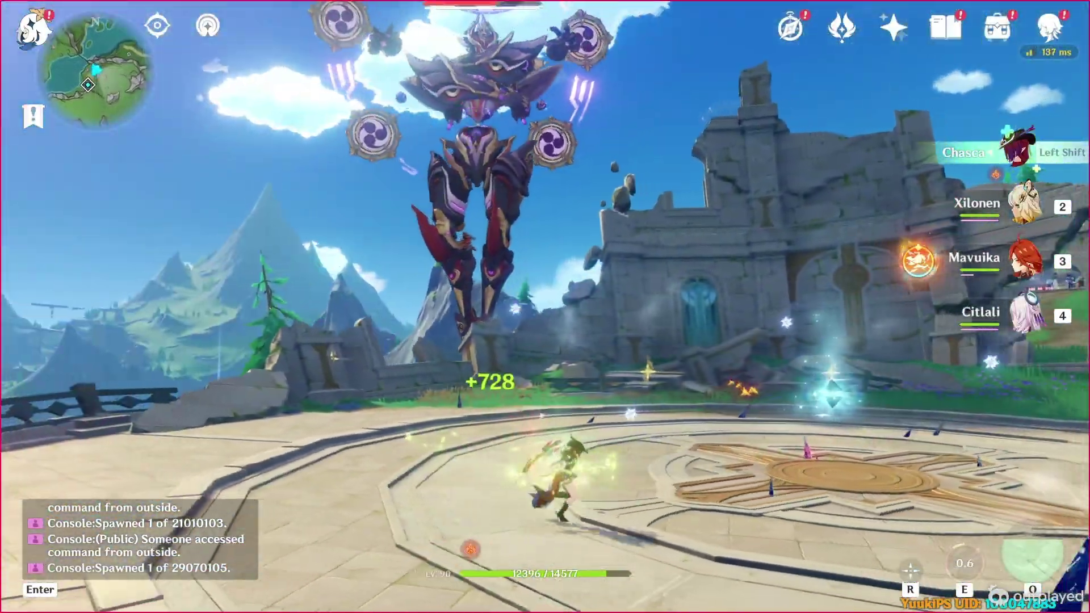
# - Move Chasca across the stone arena, rise on her floating weapon and dismount from it
pyautogui.press('s')
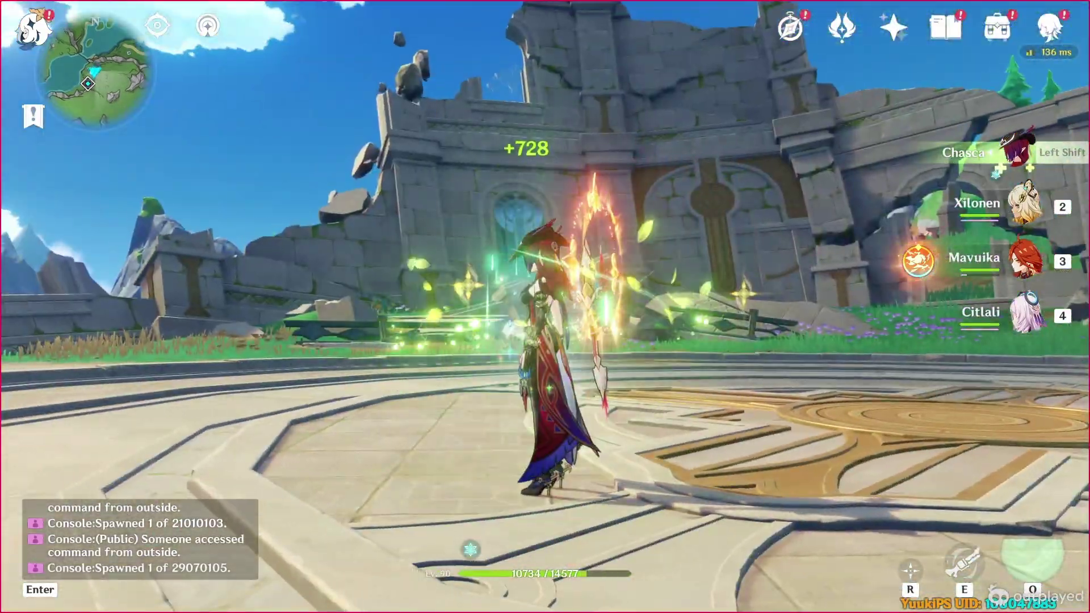
pyautogui.press('a')
pyautogui.press('space')
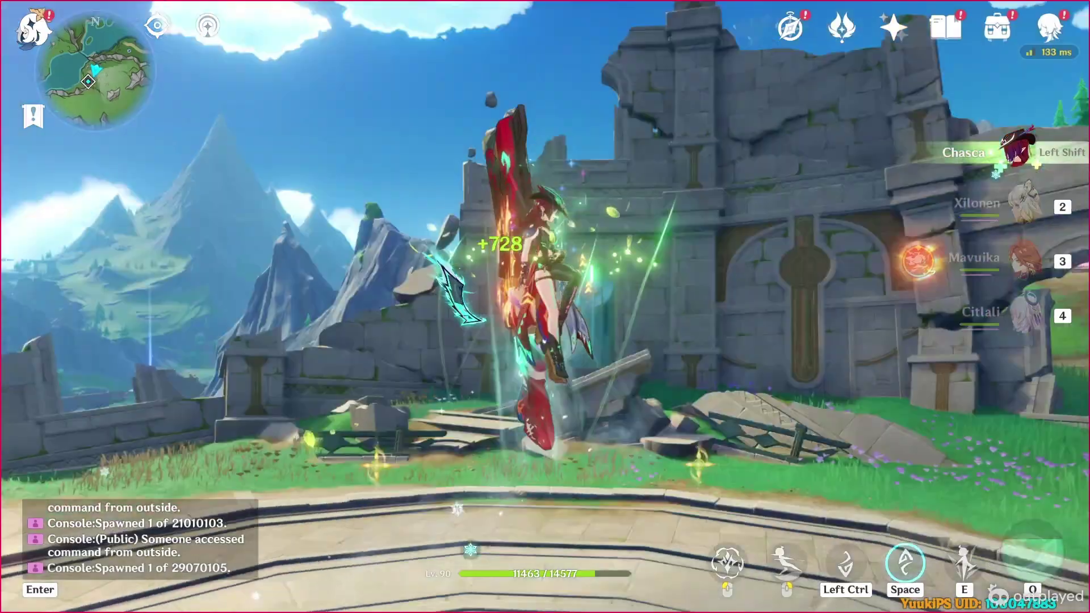
pyautogui.press('e')
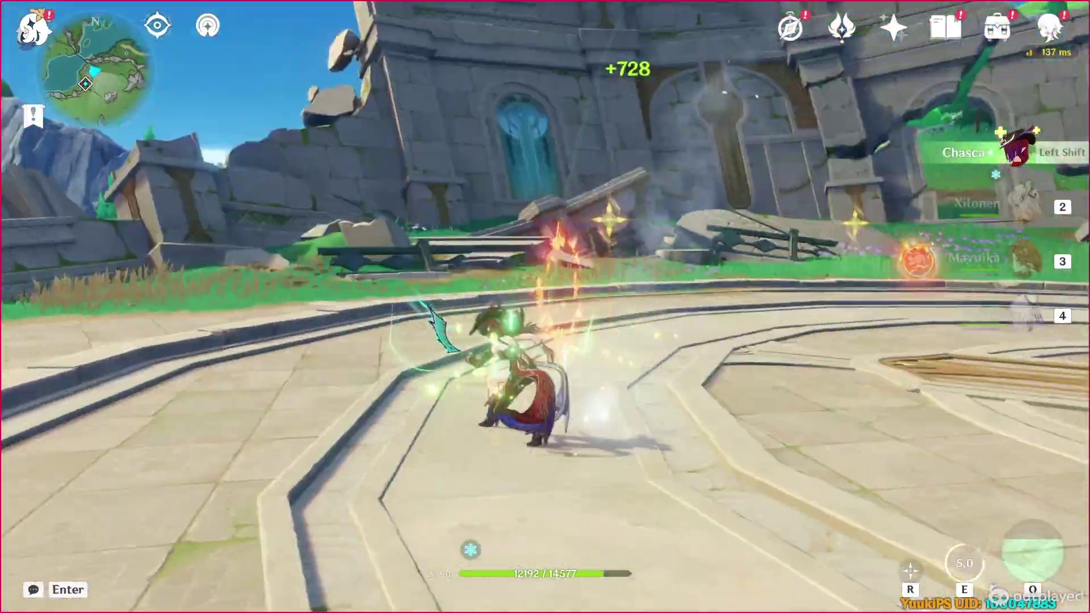
# - Change to Mavuika and ride her flaming motorcycle out of the arena, leaping over the ruins towards the grassy slope
pyautogui.press('3')
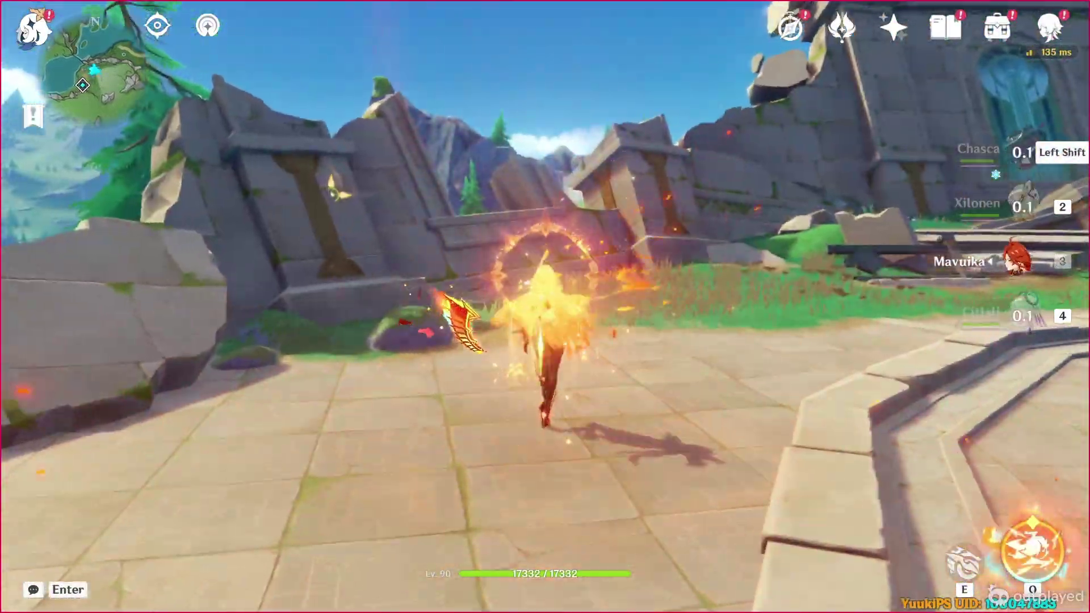
pyautogui.press('w')
pyautogui.press('space')
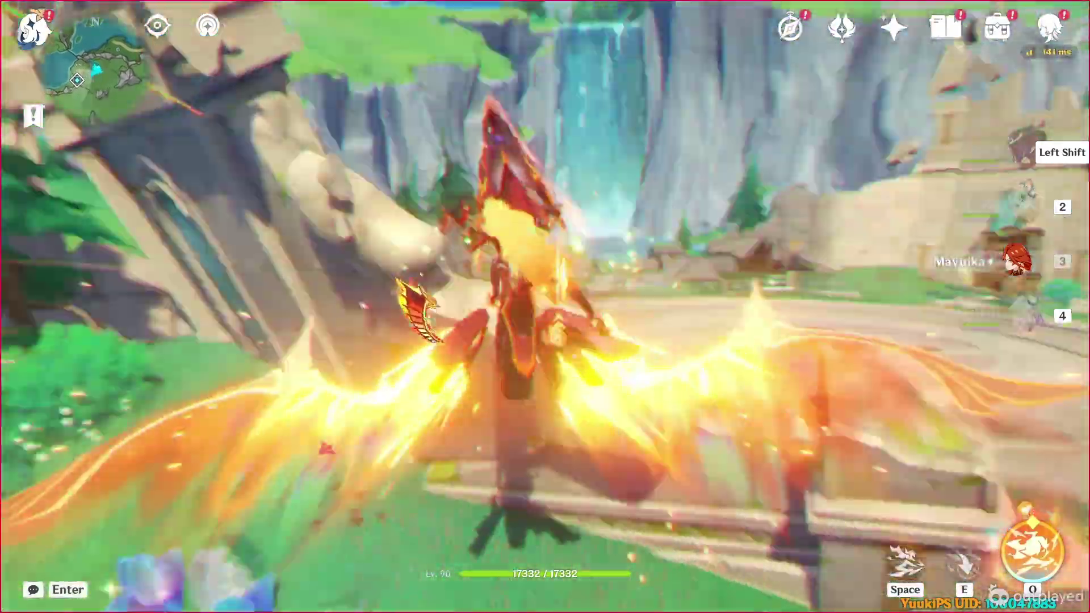
pyautogui.press('w')
pyautogui.press('space')
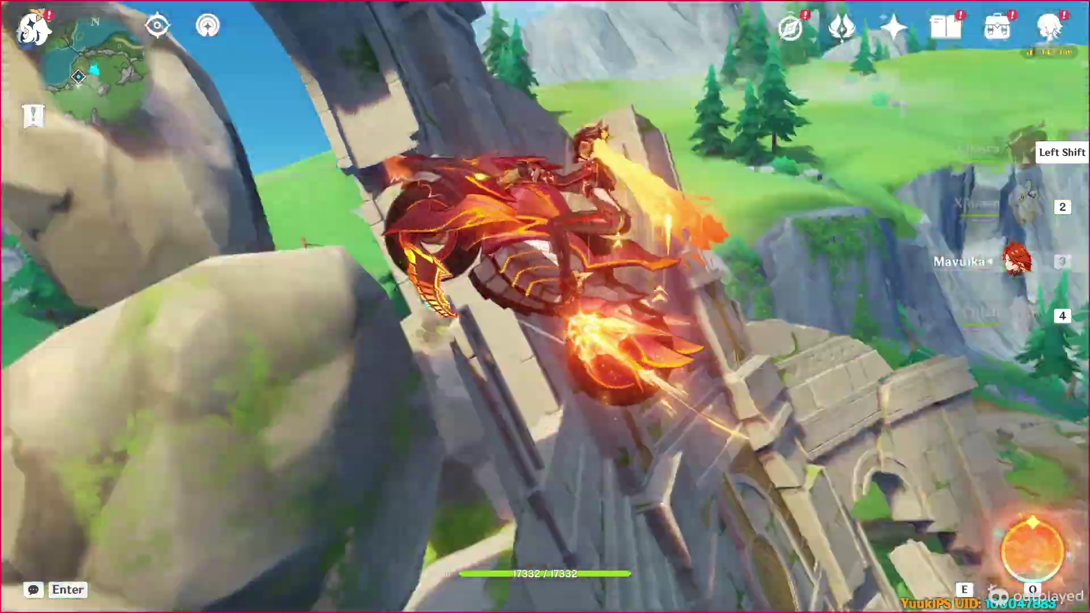
pyautogui.press('w')
pyautogui.press('space')
pyautogui.press('space')
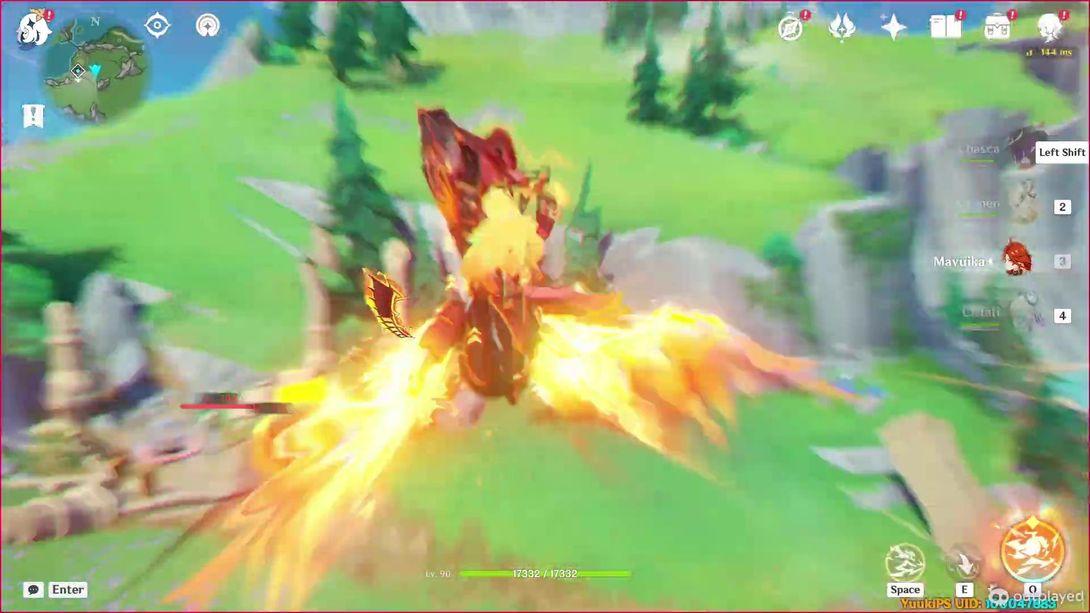
pyautogui.press('w')
pyautogui.press('space')
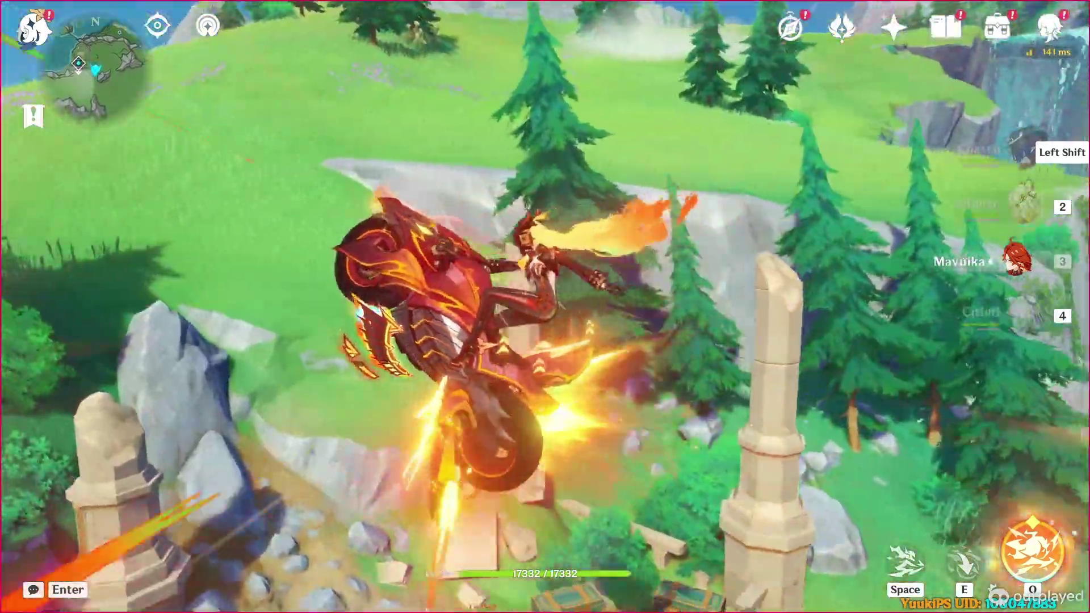
# - Fly Mavuika's motorcycle from the grassy hill back over the circular arena and attack while descending onto it
pyautogui.press('w')
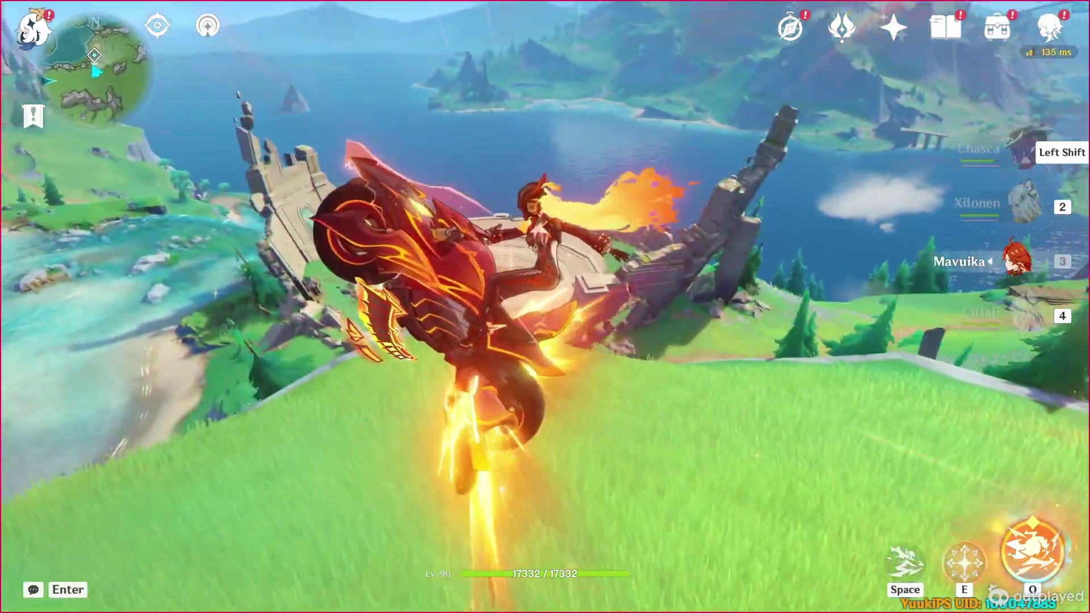
pyautogui.press('w')
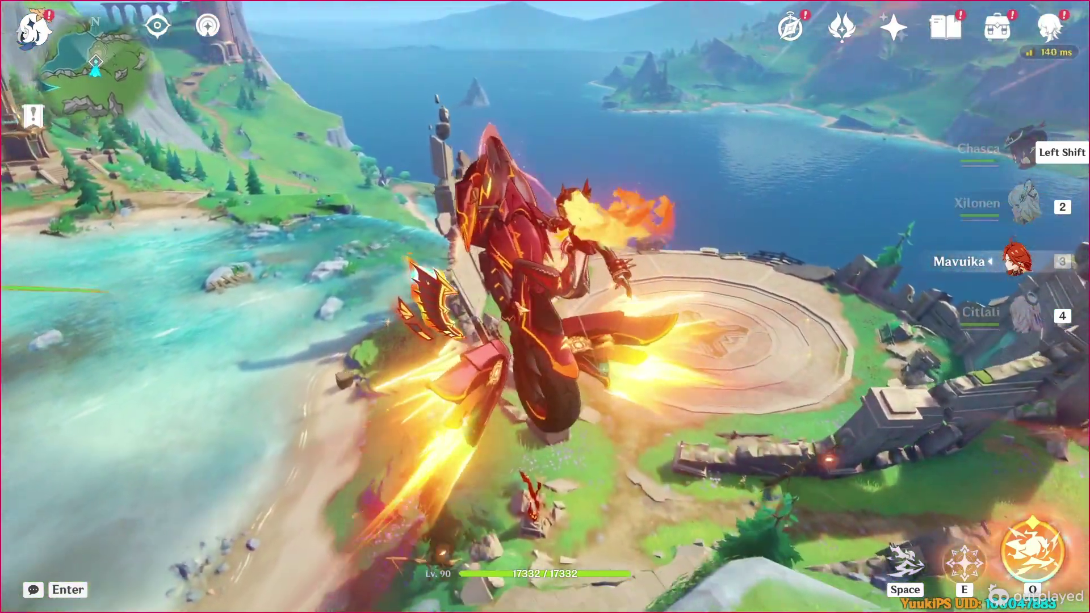
pyautogui.press('w')
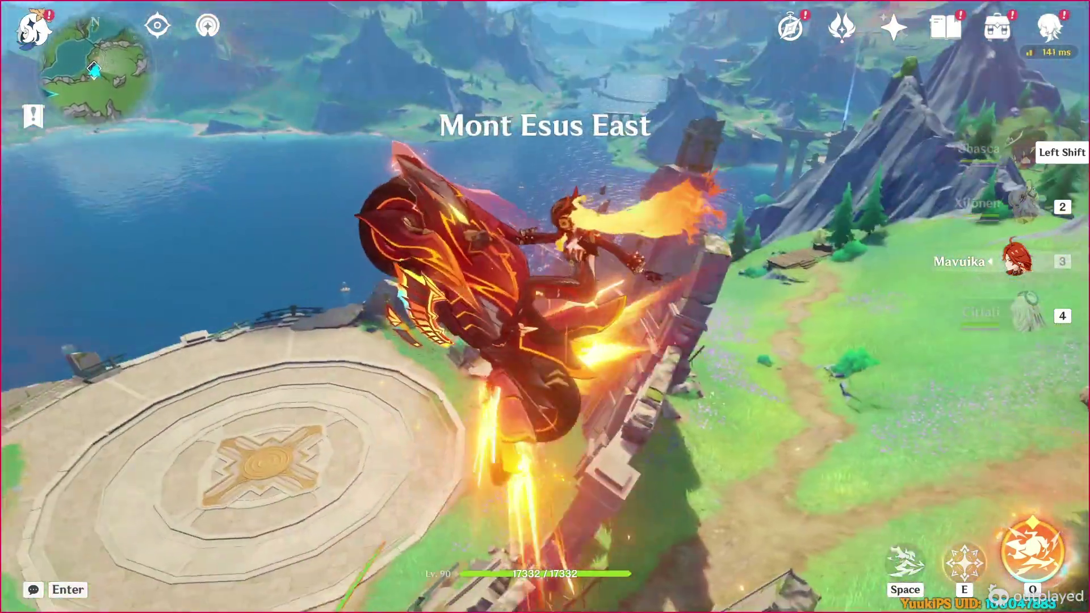
pyautogui.press('w')
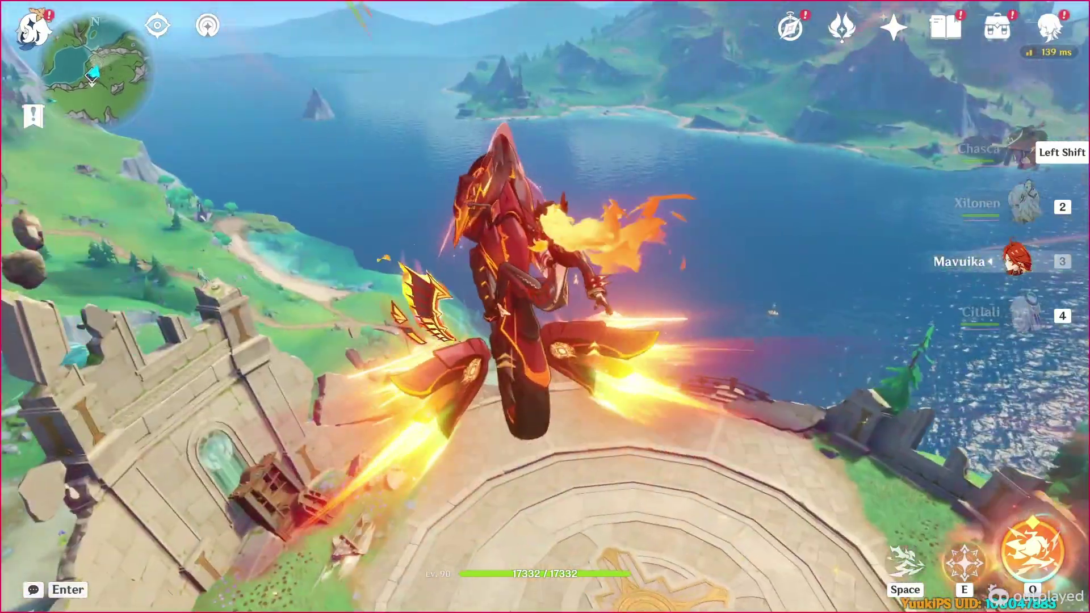
pyautogui.press('w')
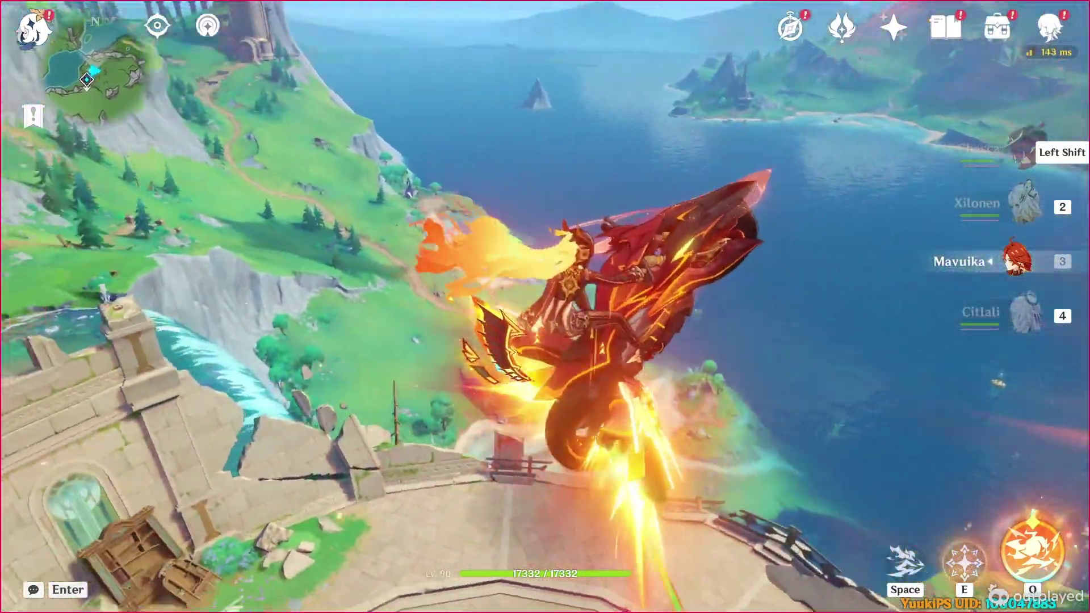
pyautogui.press('w')
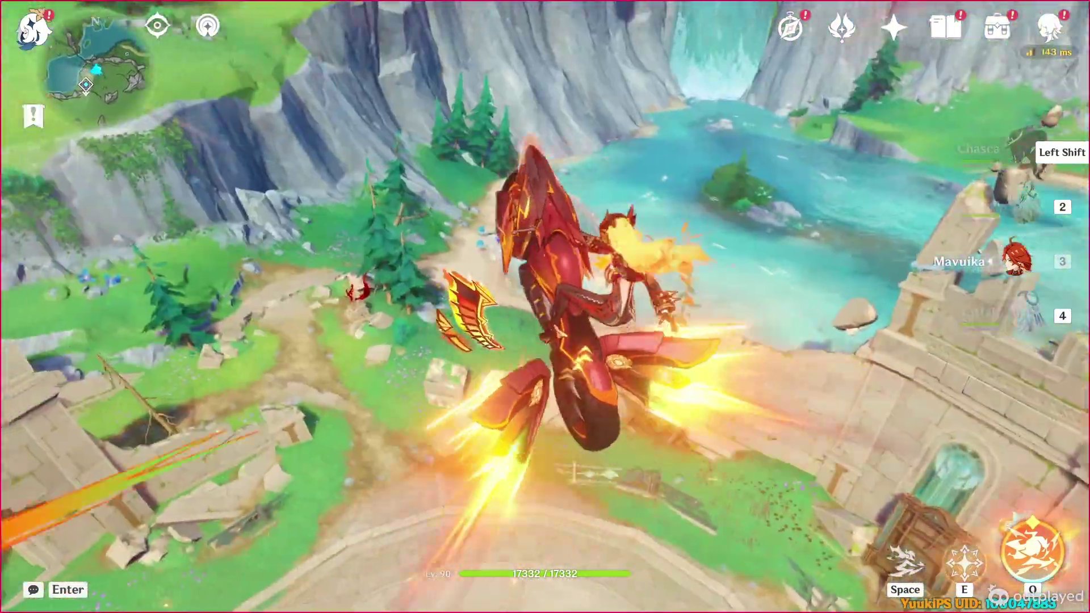
pyautogui.click(545, 306)
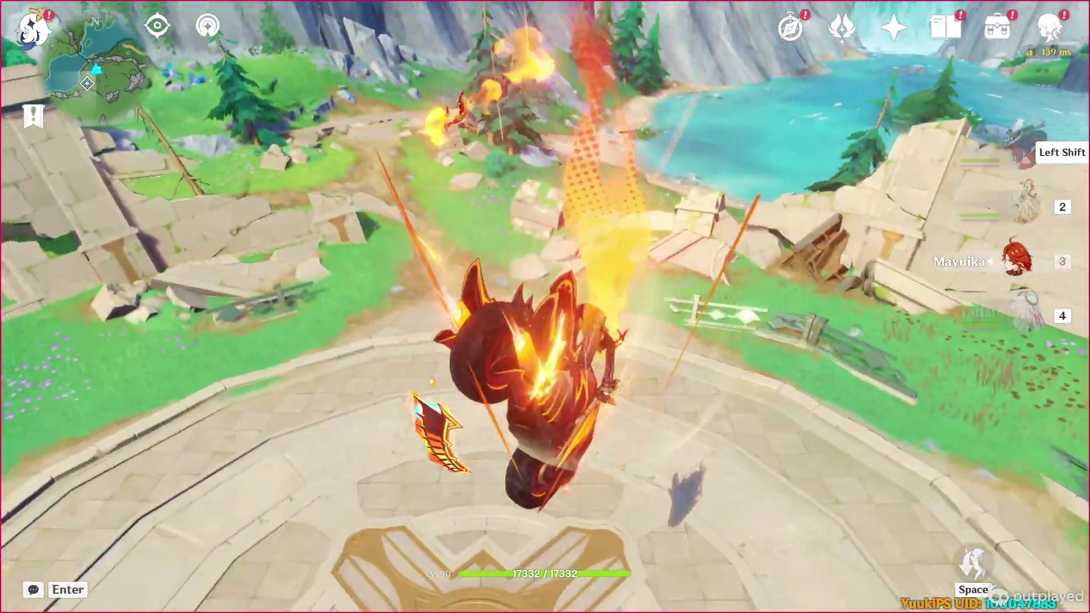
# - Switch to the YuukiPS command page and replace Shouki no Kami in the monster selection with Monster_Shougun, ID 39060101
pyautogui.press('w')
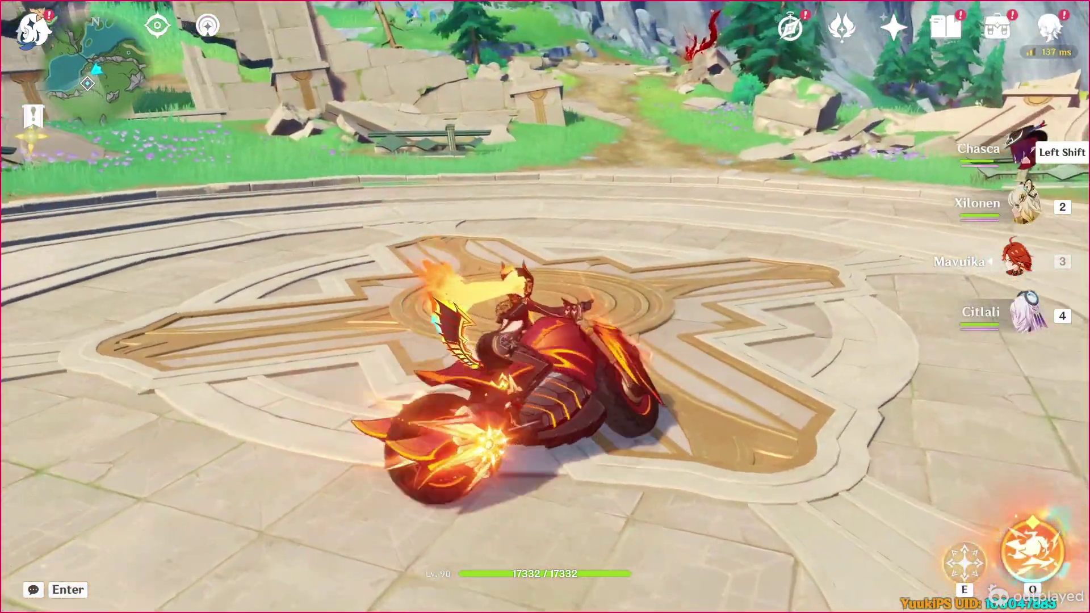
pyautogui.press('super')
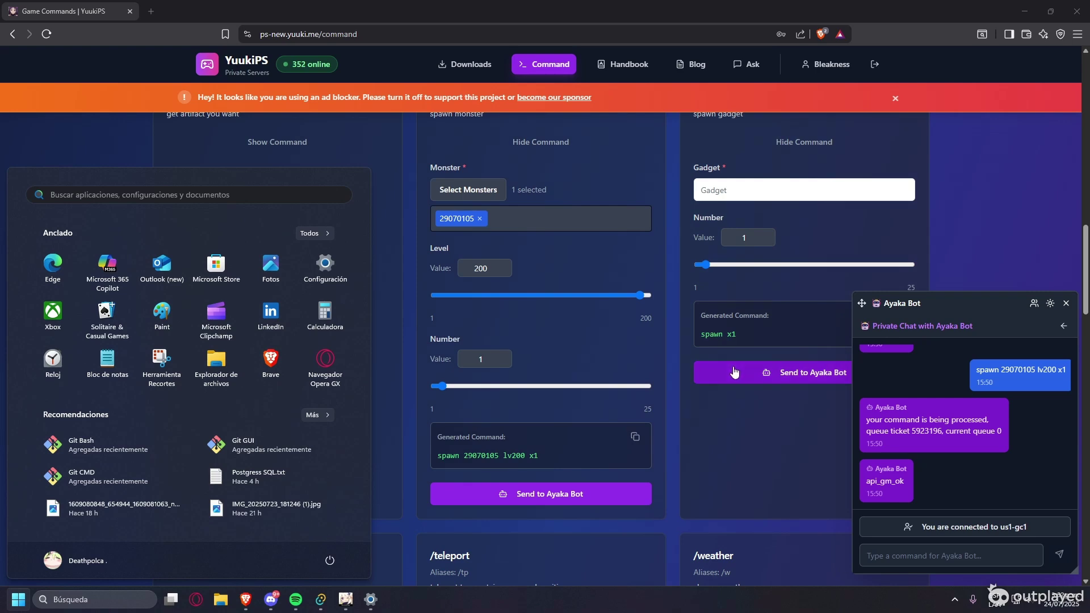
pyautogui.click(482, 192)
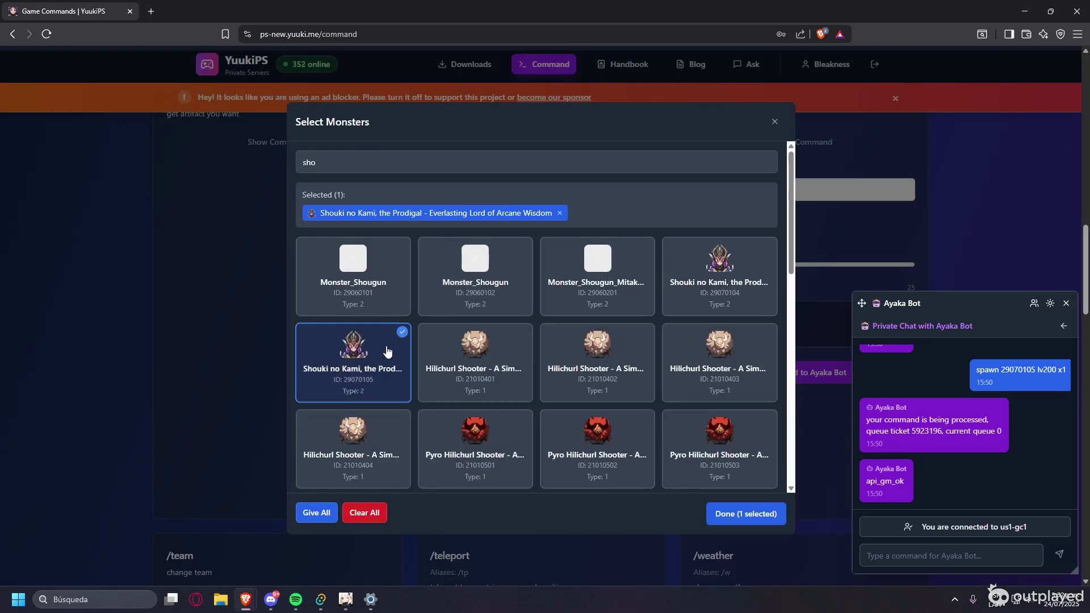
pyautogui.click(393, 348)
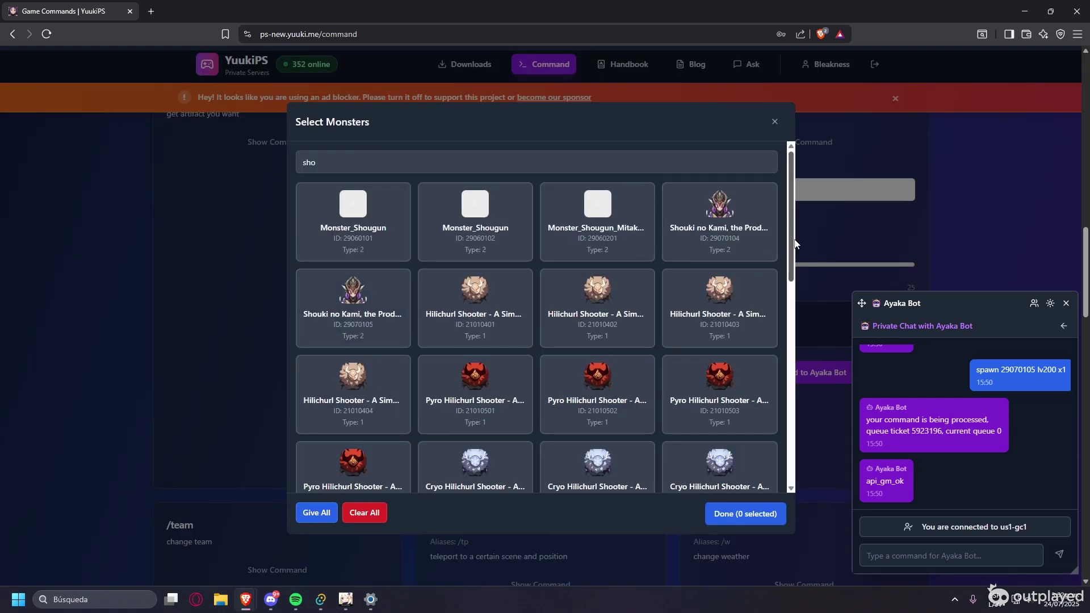
pyautogui.scroll(-9, 440, 255)
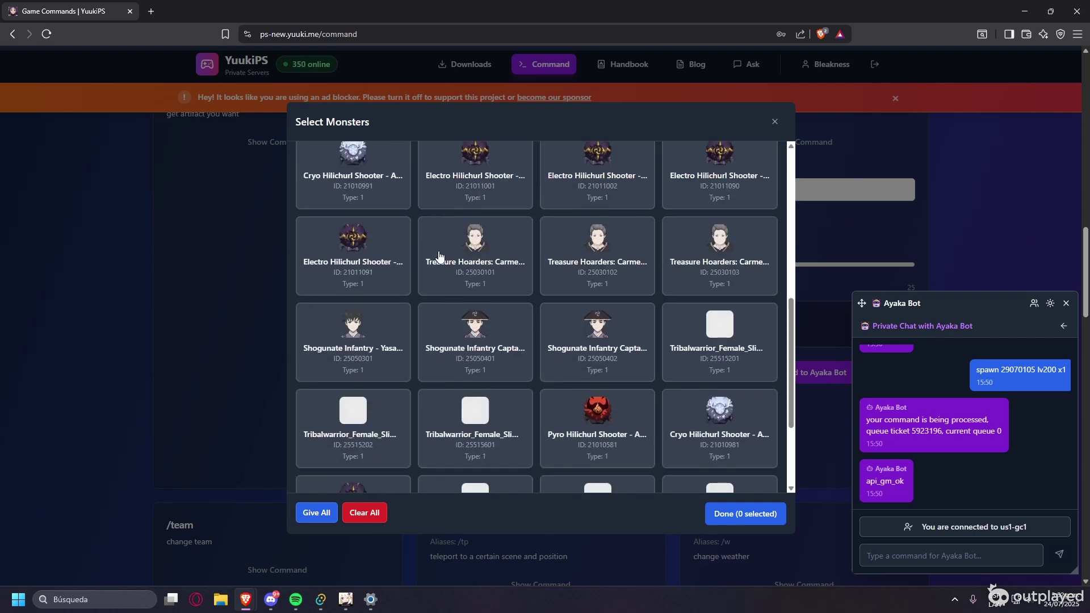
pyautogui.scroll(-1, 440, 257)
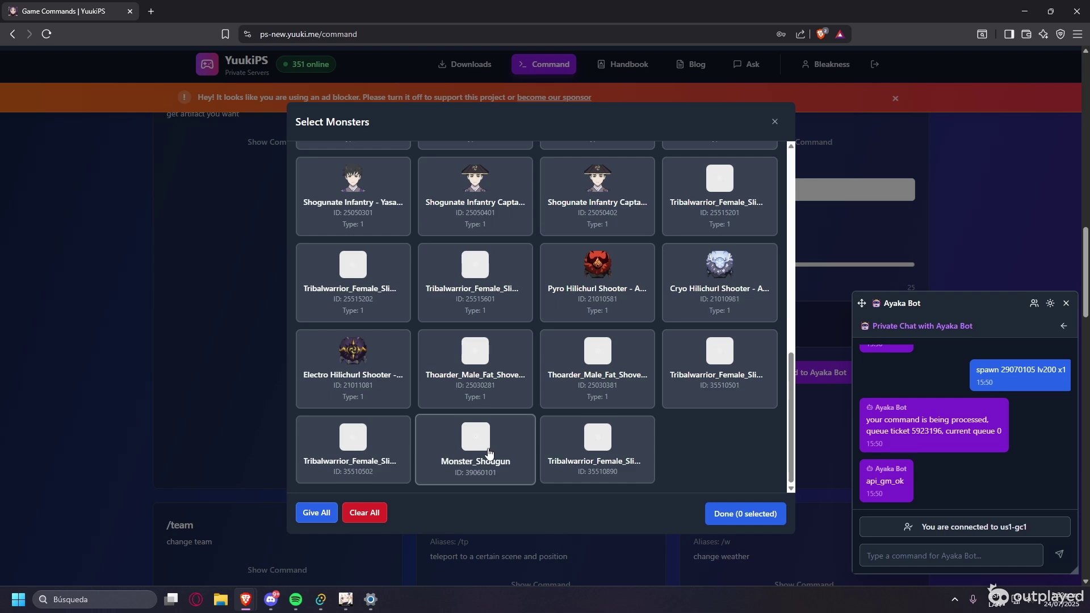
pyautogui.scroll(10, 485, 445)
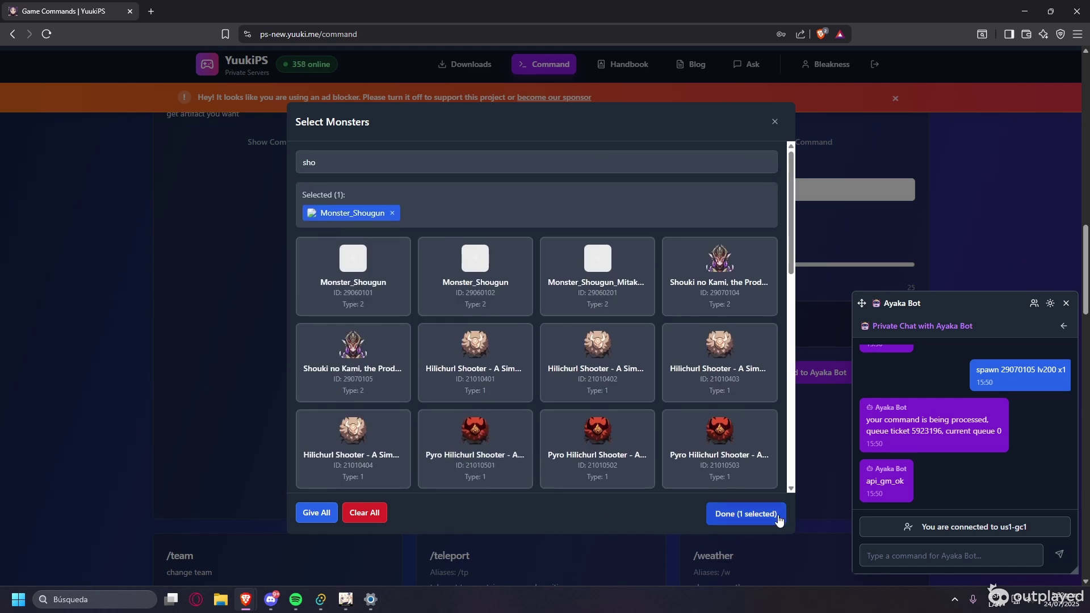
pyautogui.click(745, 513)
# - Send the spawn command for one level 200 monster 39060101 to Ayaka Bot and return to Genshin Impact
pyautogui.click(621, 498)
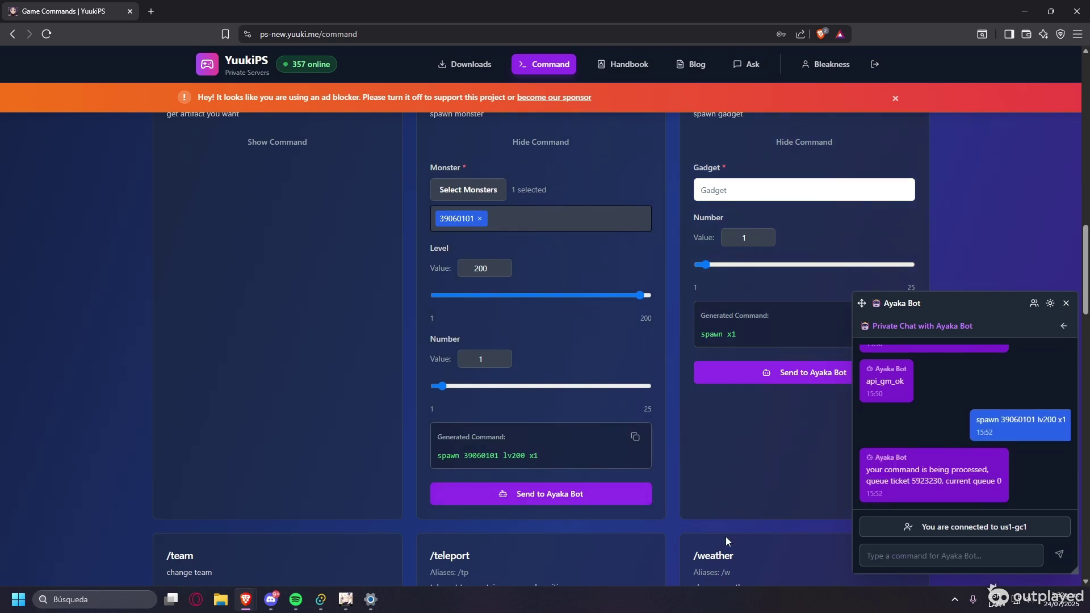
pyautogui.click(358, 604)
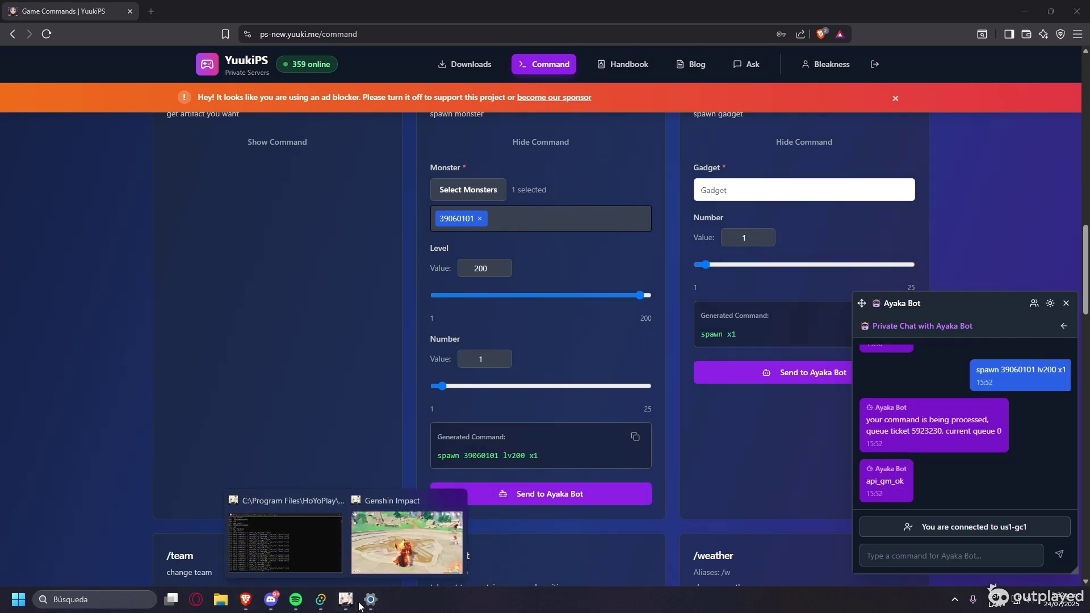
pyautogui.click(400, 543)
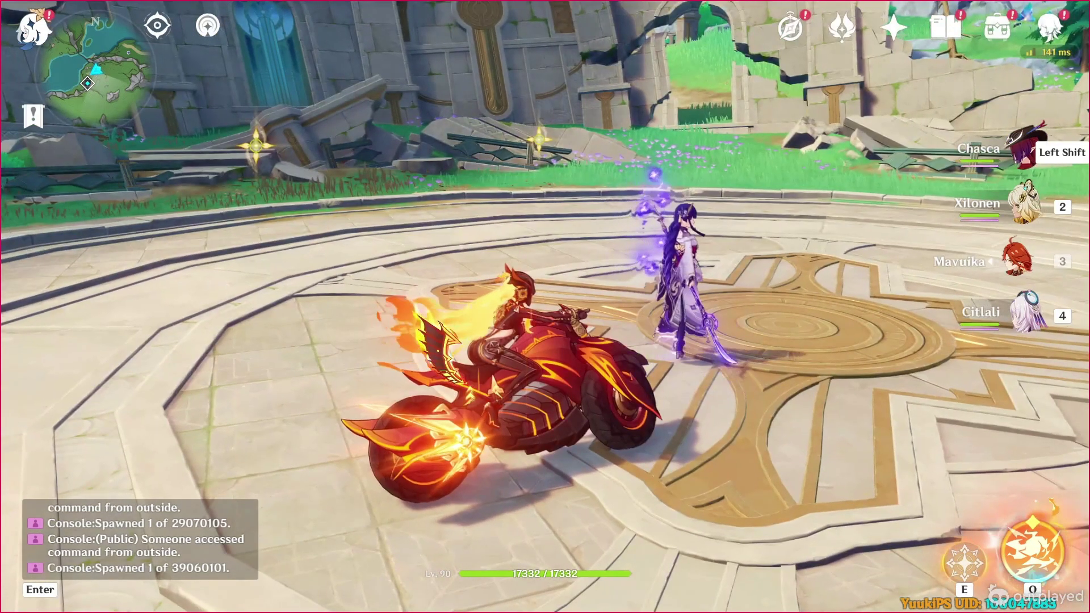
# - Use Mavuika's motorcycle skill near the spawned Shogun, change to Xilonen, activate her elemental skill and strike the Shogun
pyautogui.press('e')
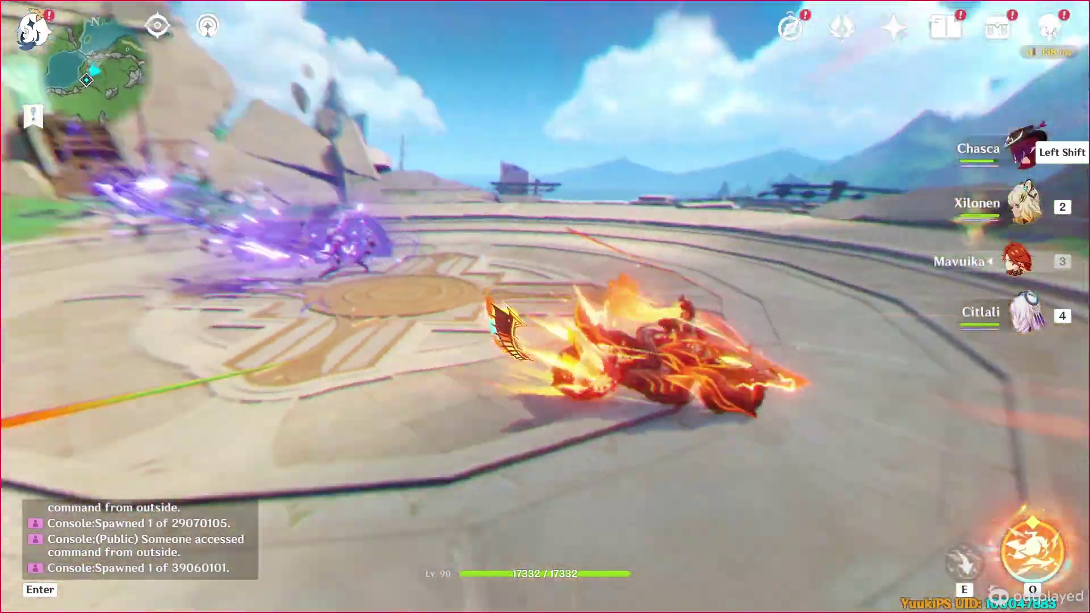
pyautogui.press('2')
pyautogui.press('e')
pyautogui.click(545, 307)
pyautogui.click(545, 306)
pyautogui.click(545, 307)
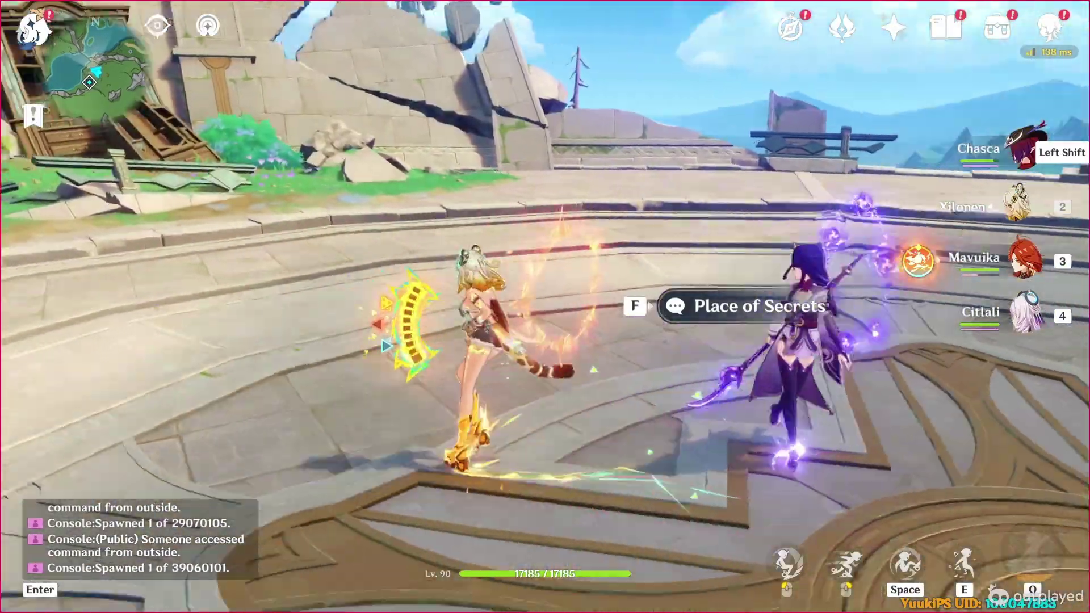
pyautogui.click(544, 306)
pyautogui.click(545, 306)
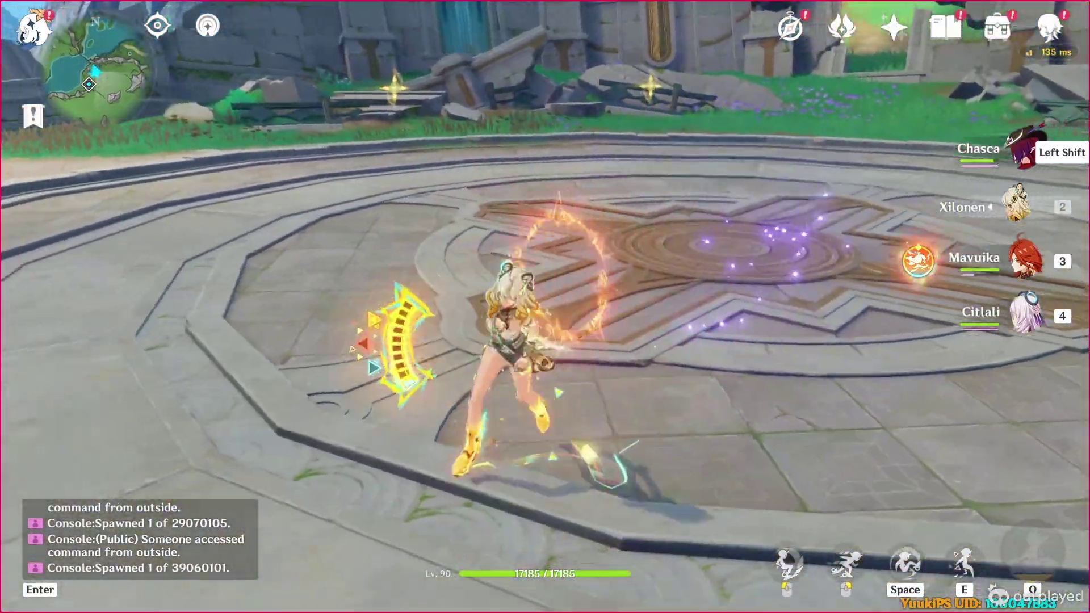
# - Keep attacking the Shogun with Xilonen's normal attacks while skating around the stone arena
pyautogui.click(545, 306)
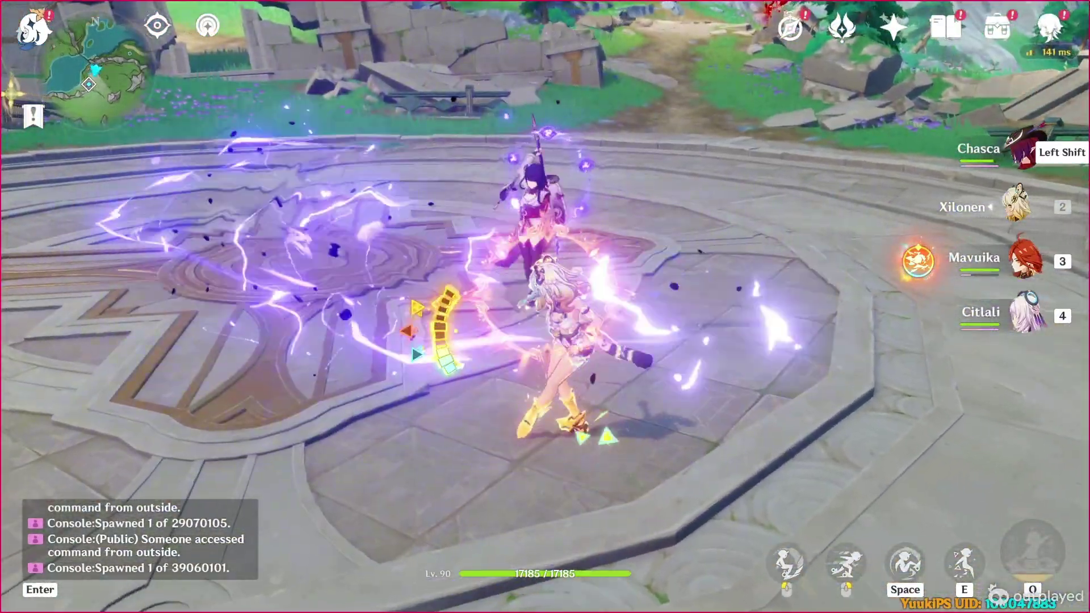
pyautogui.click(545, 307)
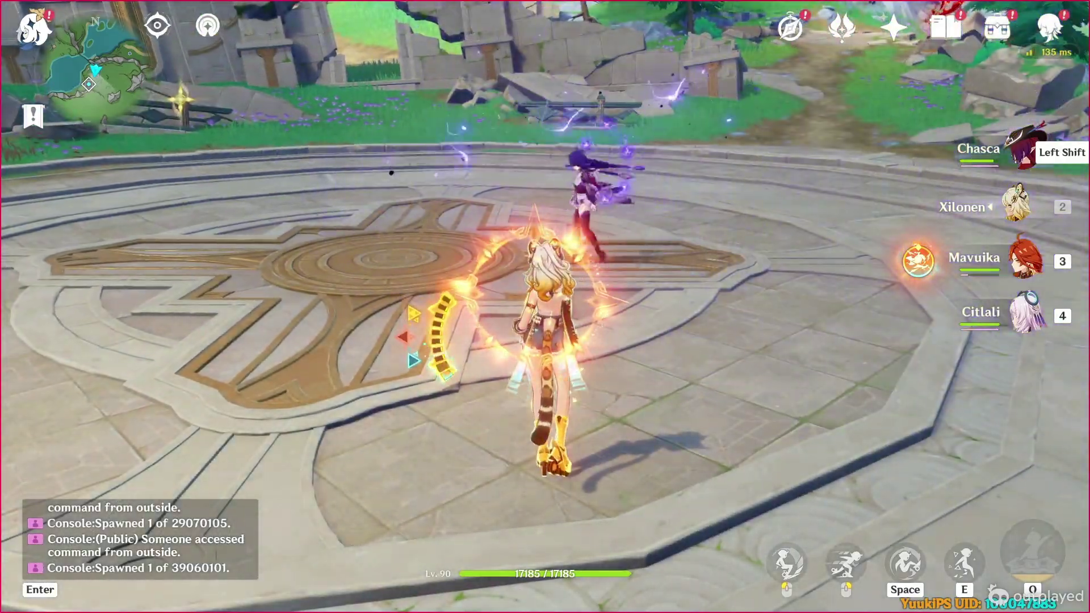
pyautogui.click(544, 307)
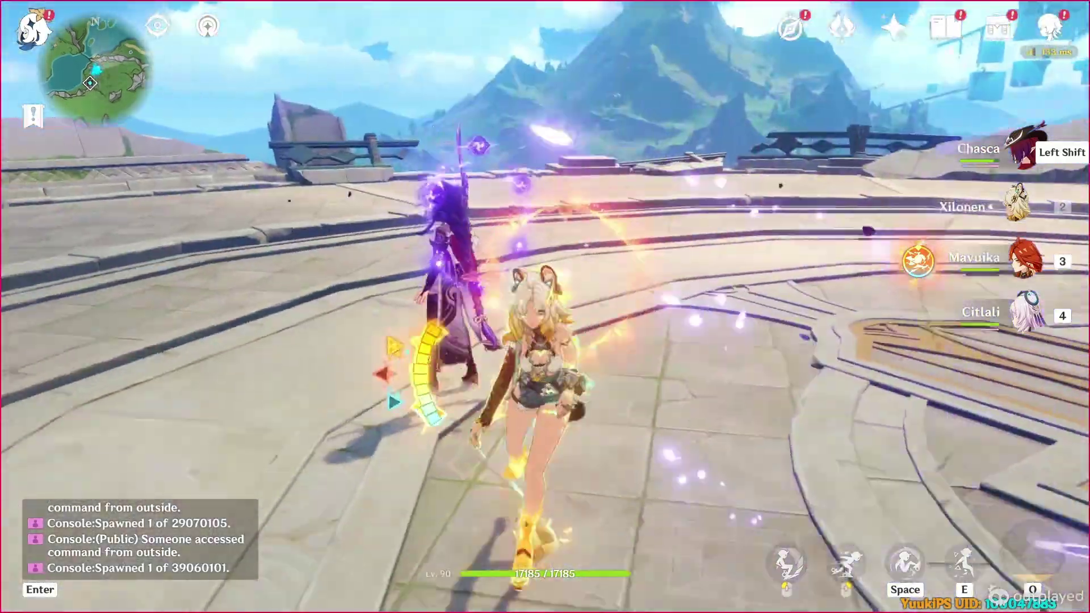
pyautogui.click(545, 306)
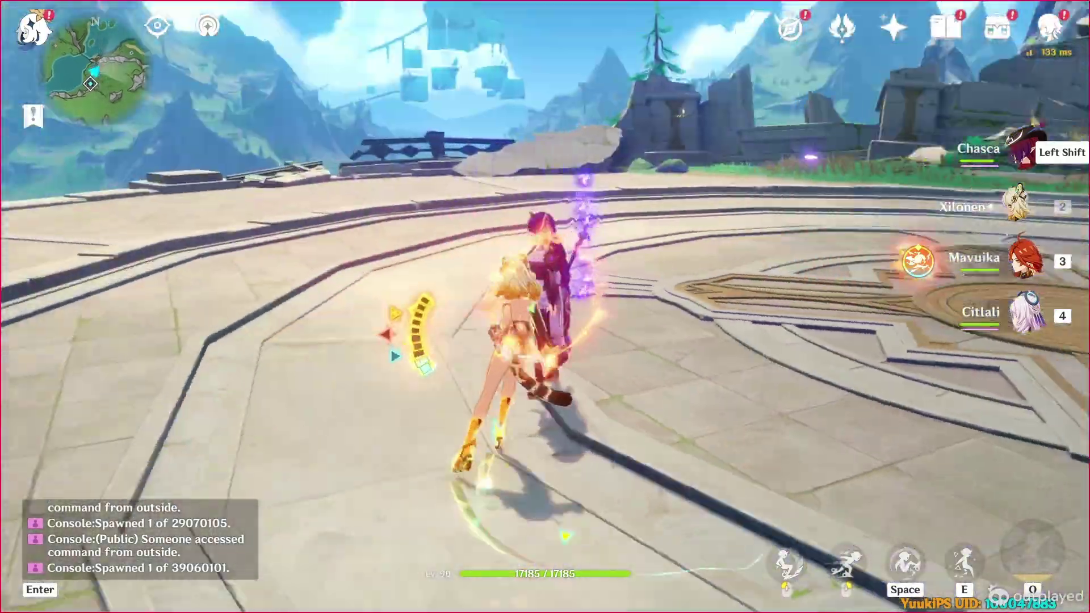
pyautogui.click(545, 306)
pyautogui.click(544, 307)
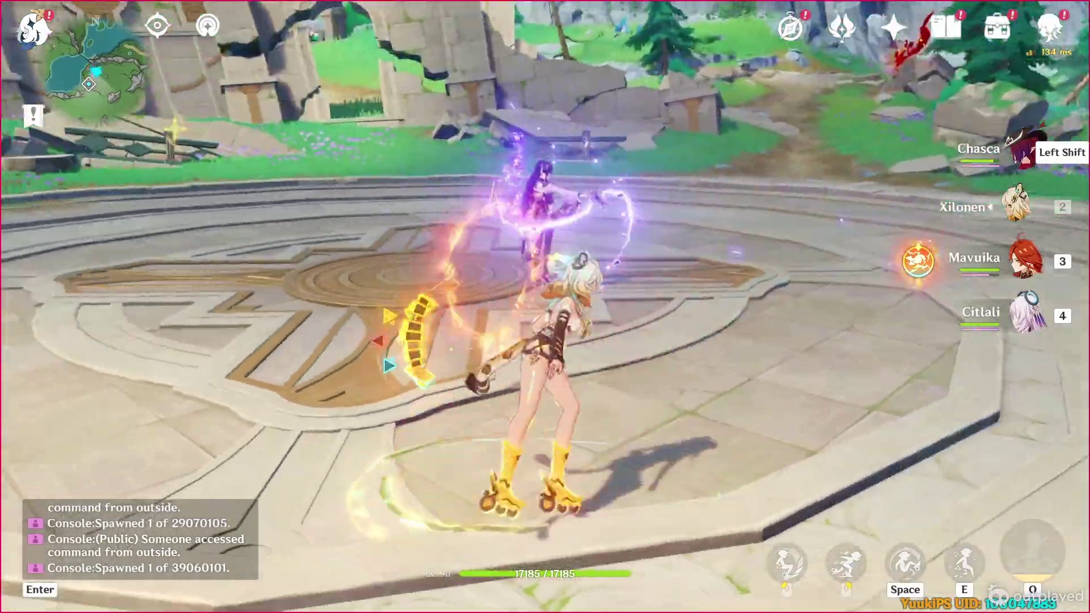
pyautogui.click(545, 307)
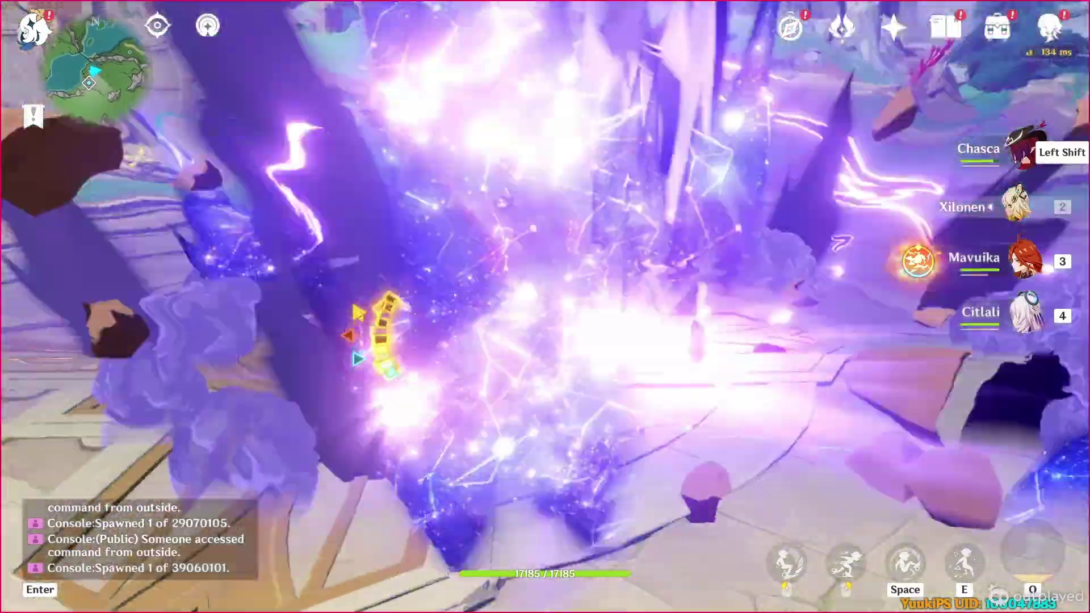
pyautogui.click(544, 306)
pyautogui.click(544, 306)
pyautogui.click(545, 306)
# - Enter the Place of Secrets domain with the party of Chasca, Xilonen, Mavuika and Citlali
pyautogui.press('f')
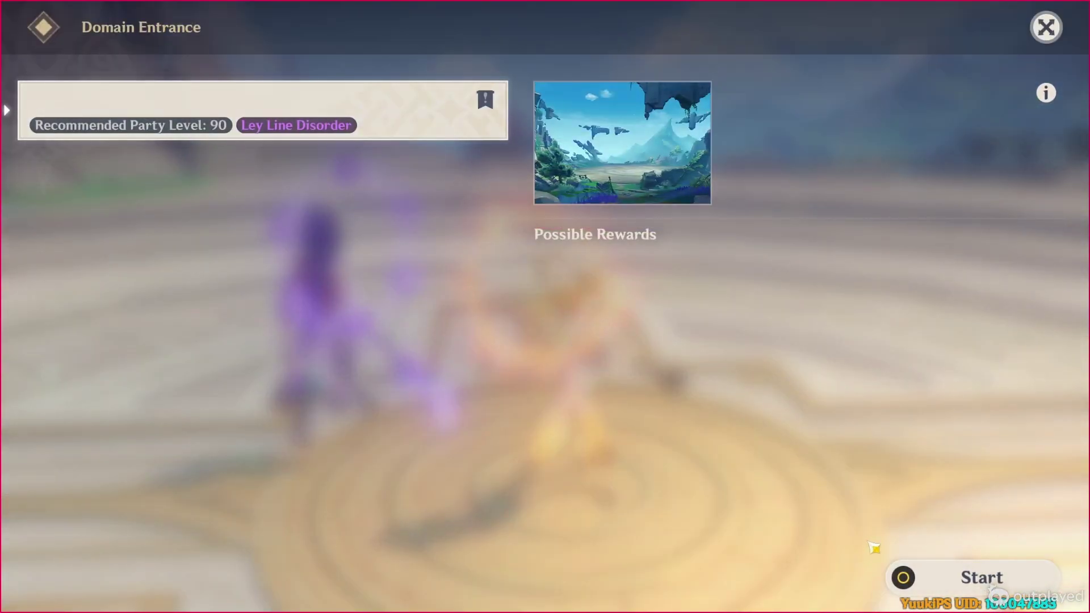
pyautogui.click(963, 579)
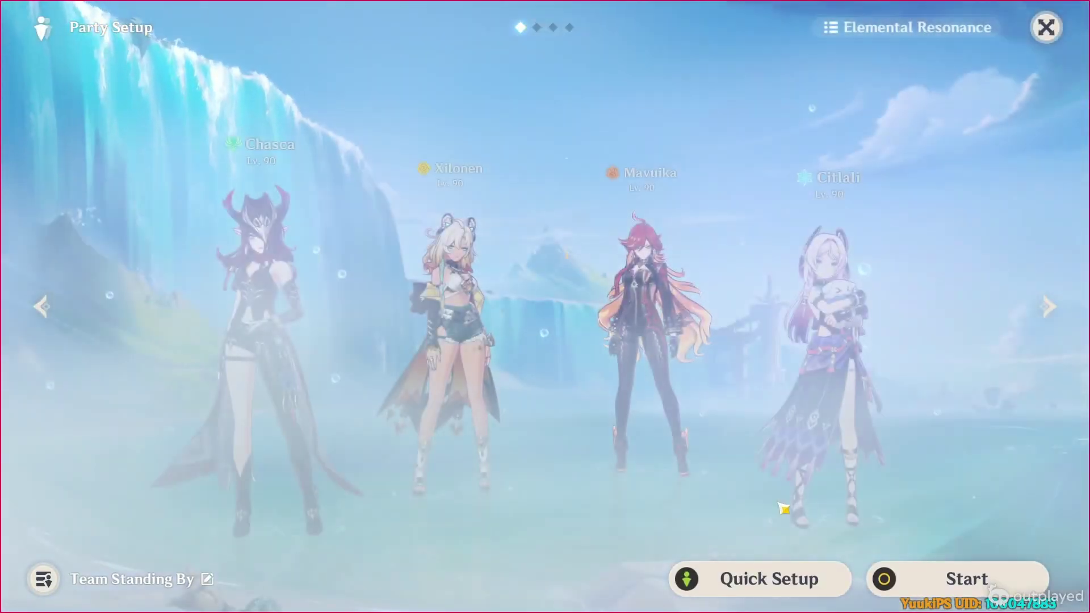
pyautogui.click(965, 574)
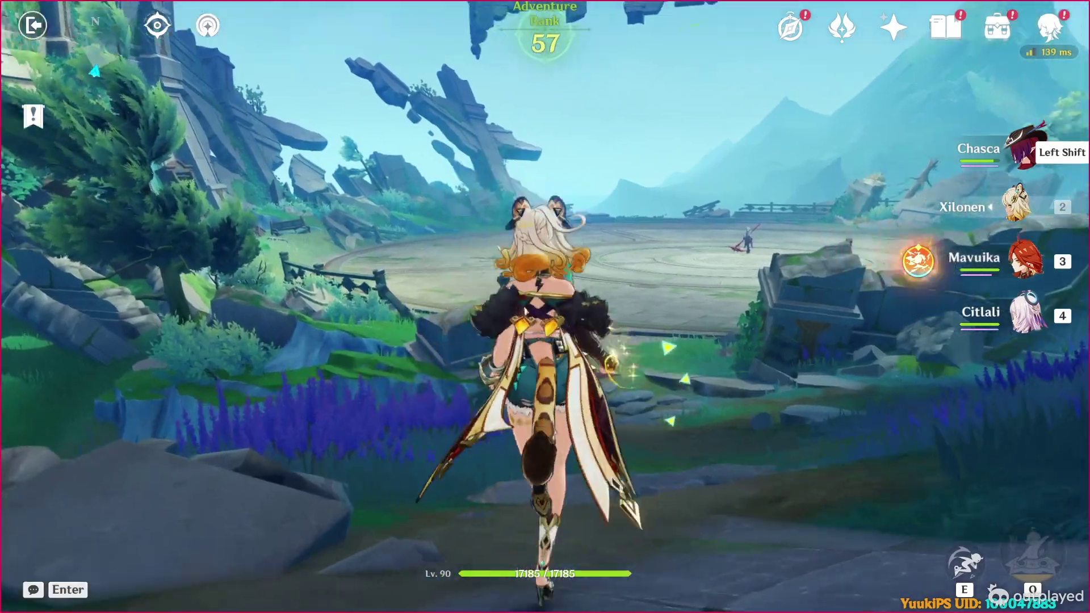
# - Change to Chasca and walk her past the ruins to the edge of the domain's circular arena
pyautogui.press('shift')
pyautogui.press('w')
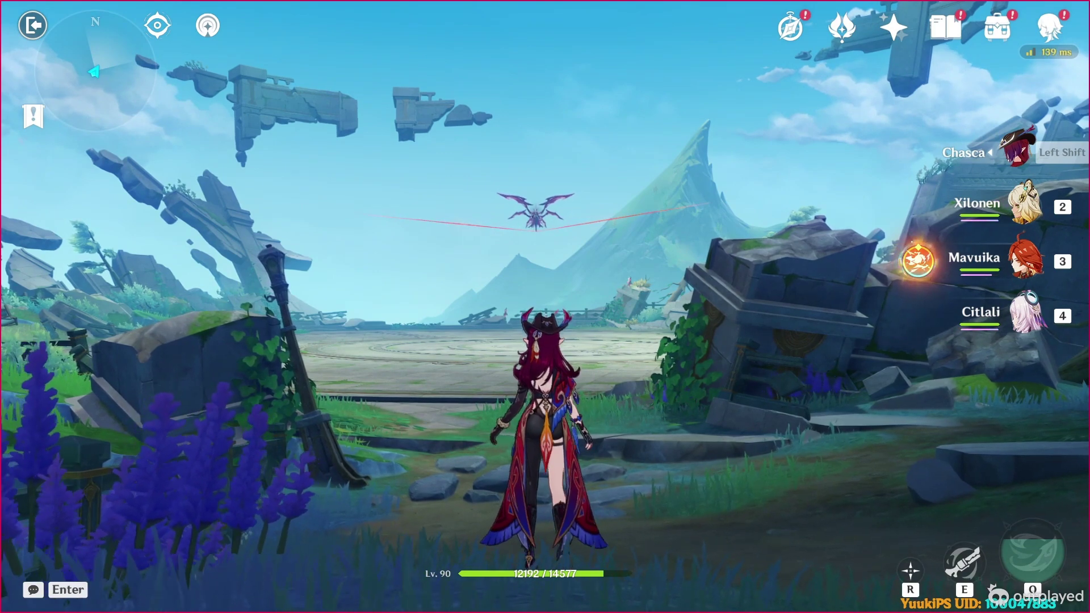
pyautogui.press('w')
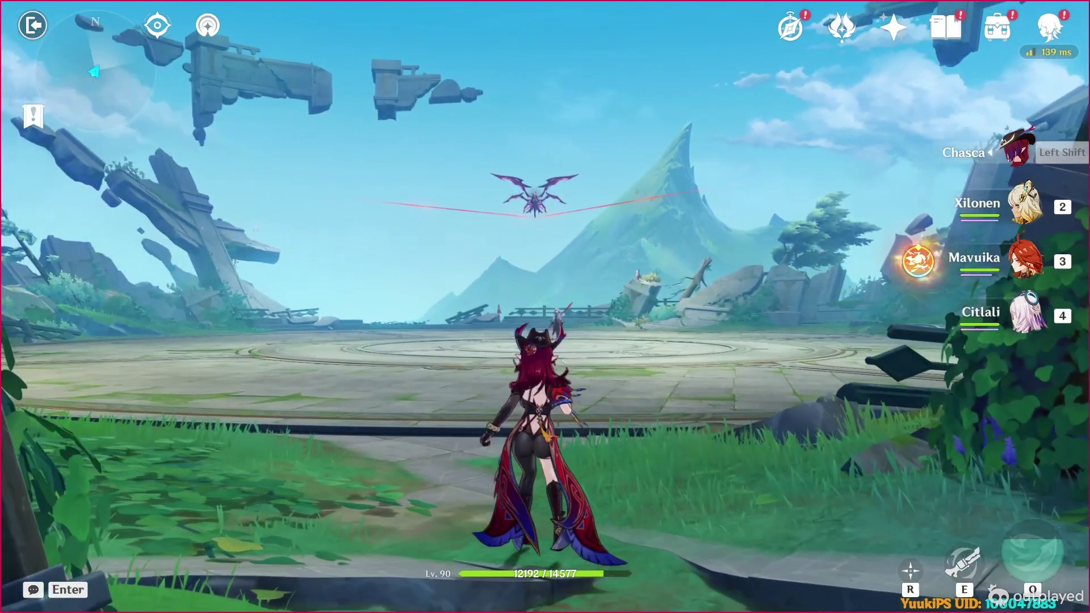
pyautogui.press('w')
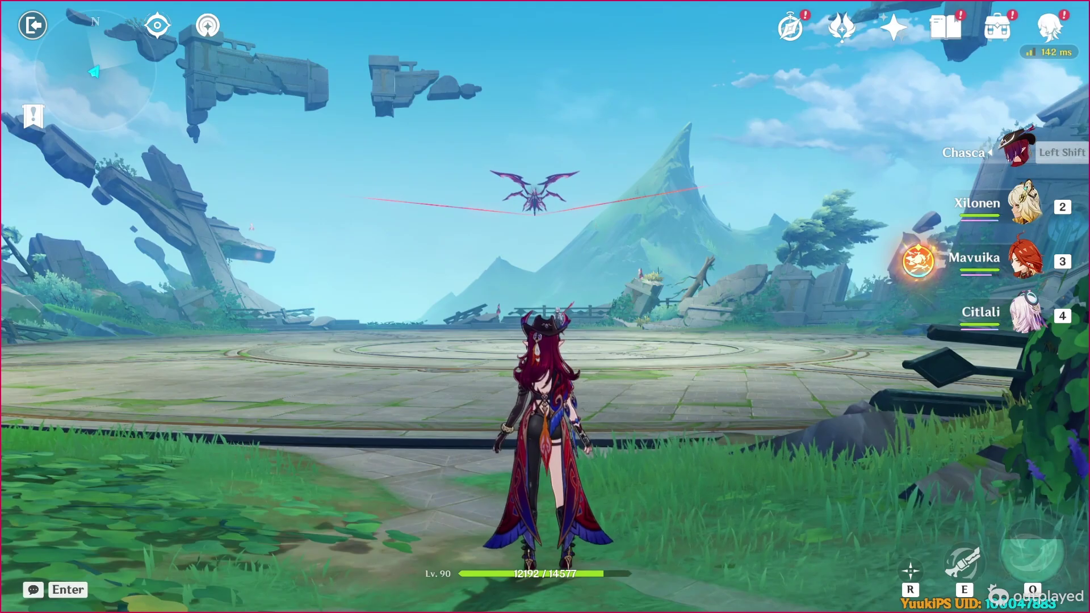
# - Change to Citlali, cast her elemental skill and advance across the arena towards The Knave
pyautogui.press('4')
pyautogui.press('e')
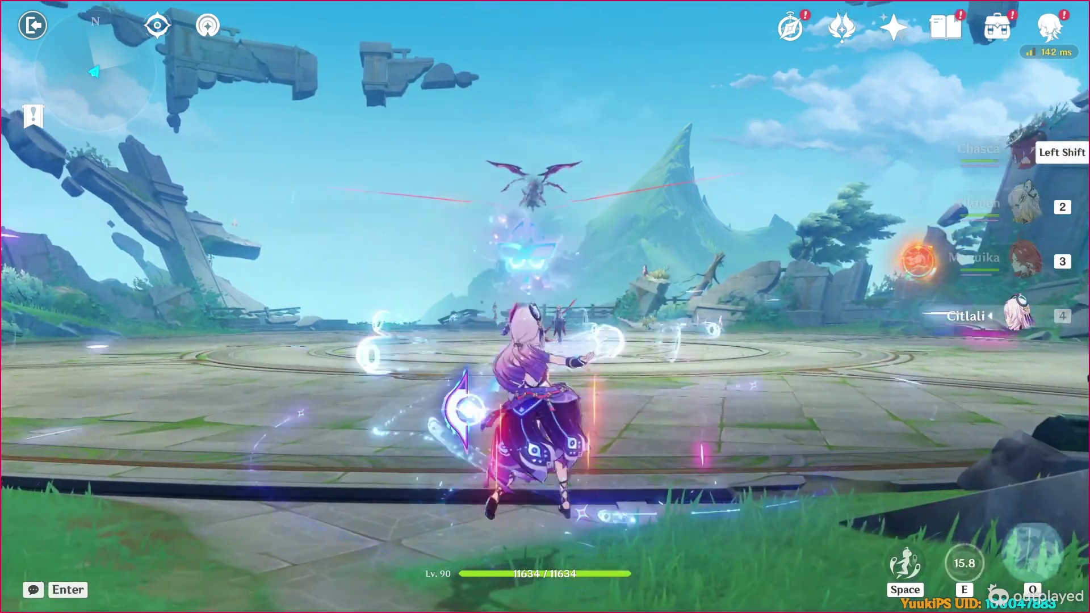
pyautogui.press('w')
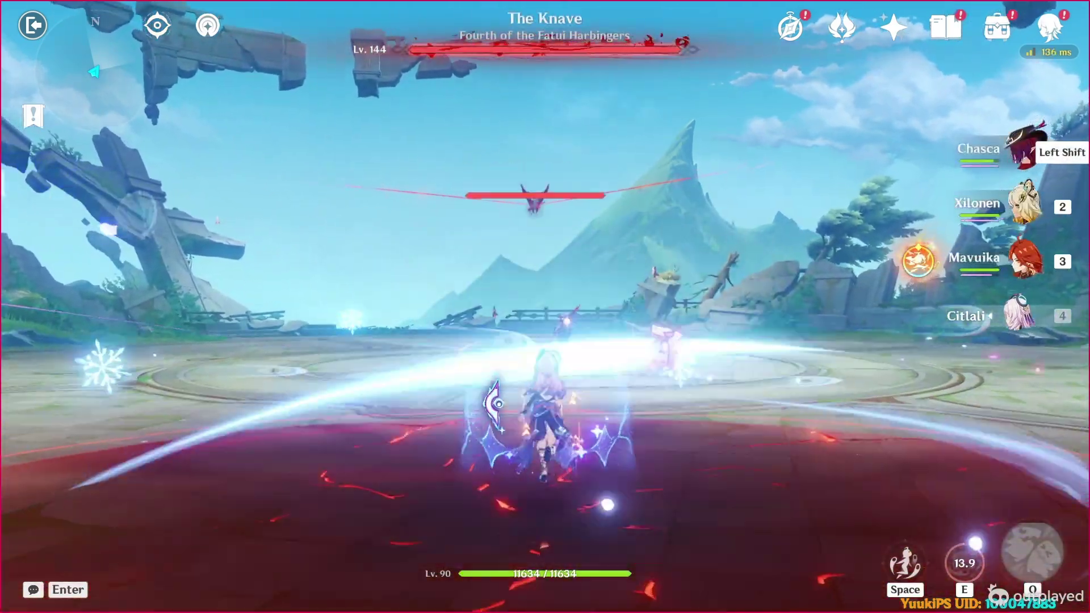
pyautogui.press('w')
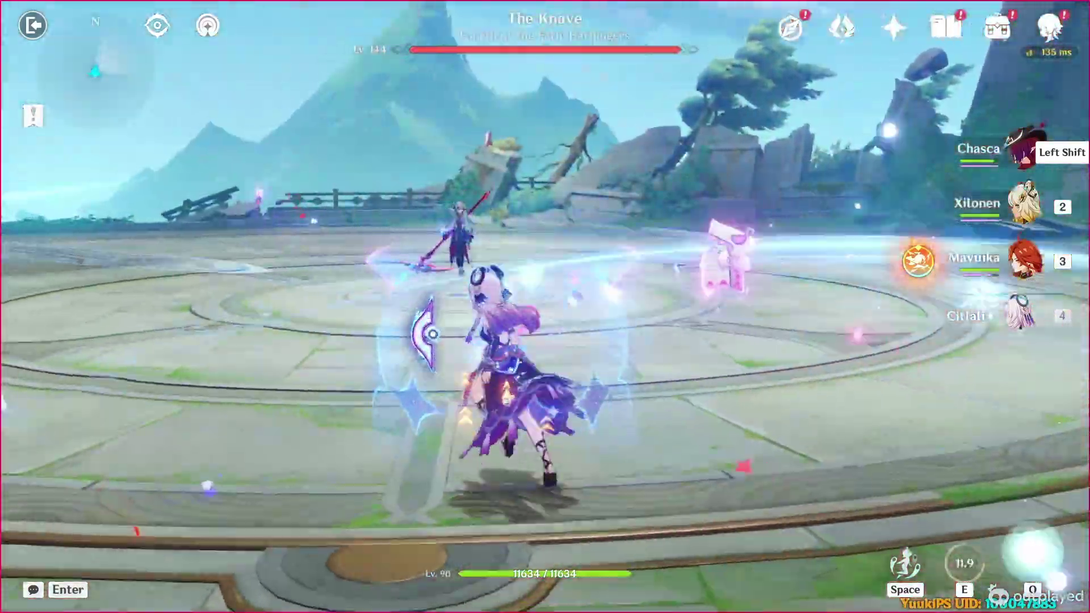
# - Confront The Knave with Mavuika, change to Chasca, mount her floating weapon and fire charged shots at the boss
pyautogui.press('3')
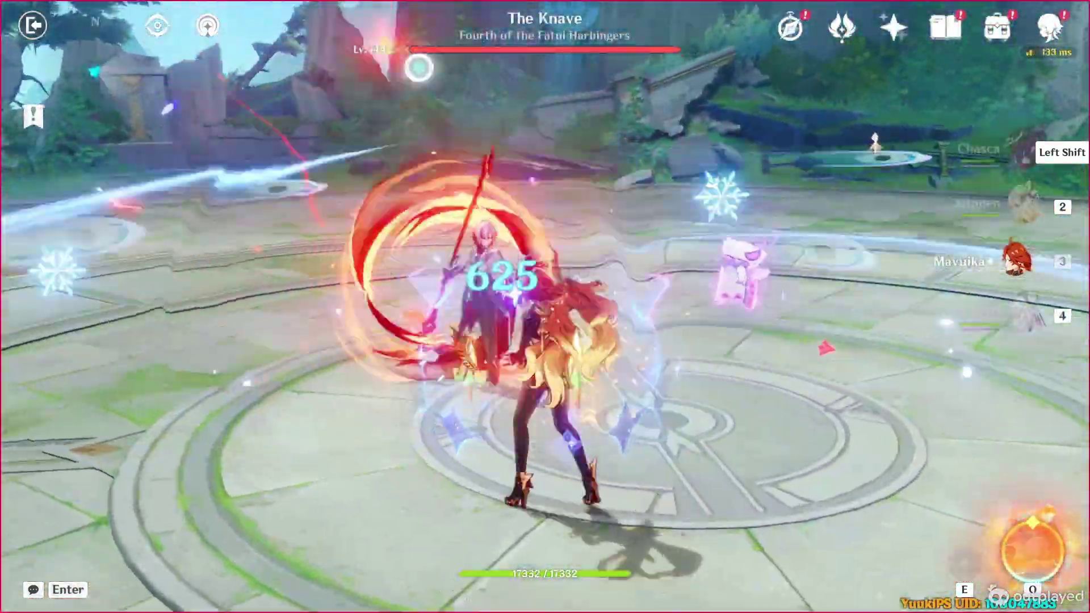
pyautogui.press('shift')
pyautogui.press('e')
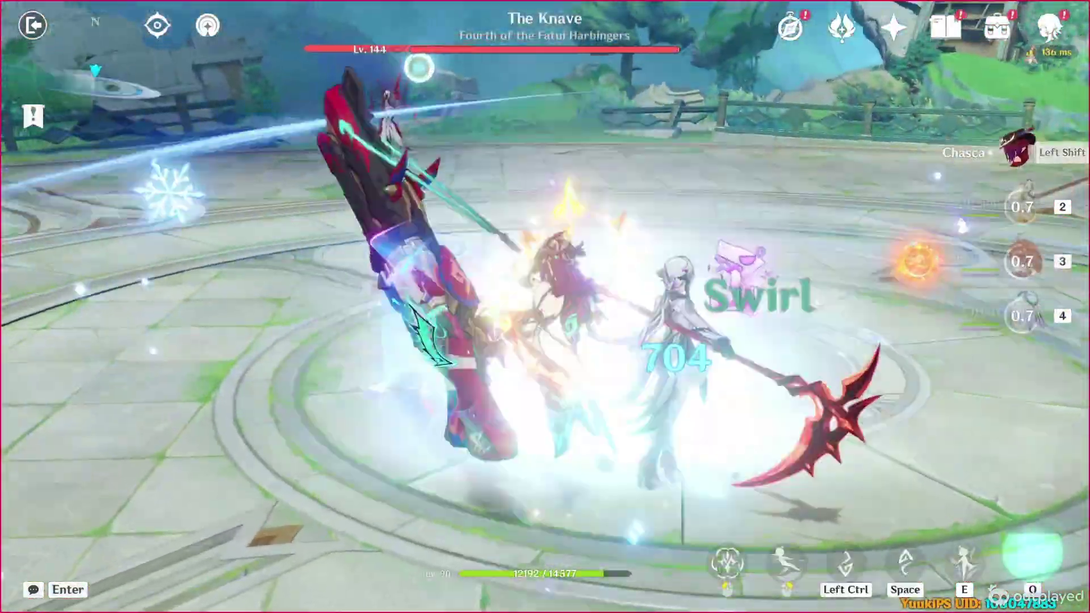
pyautogui.press('w')
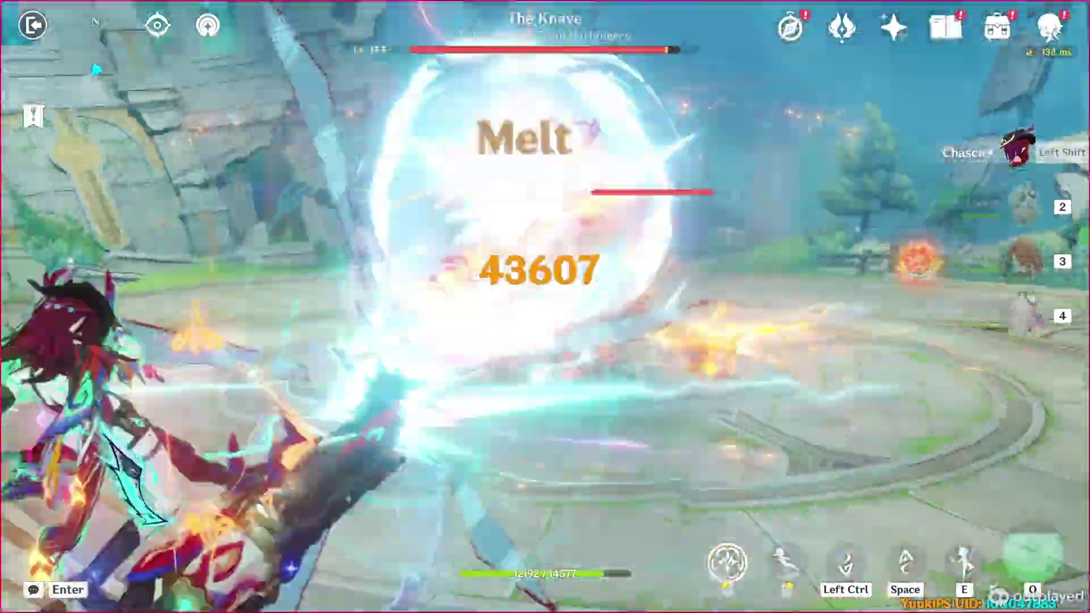
pyautogui.click(544, 307)
pyautogui.rightClick(545, 307)
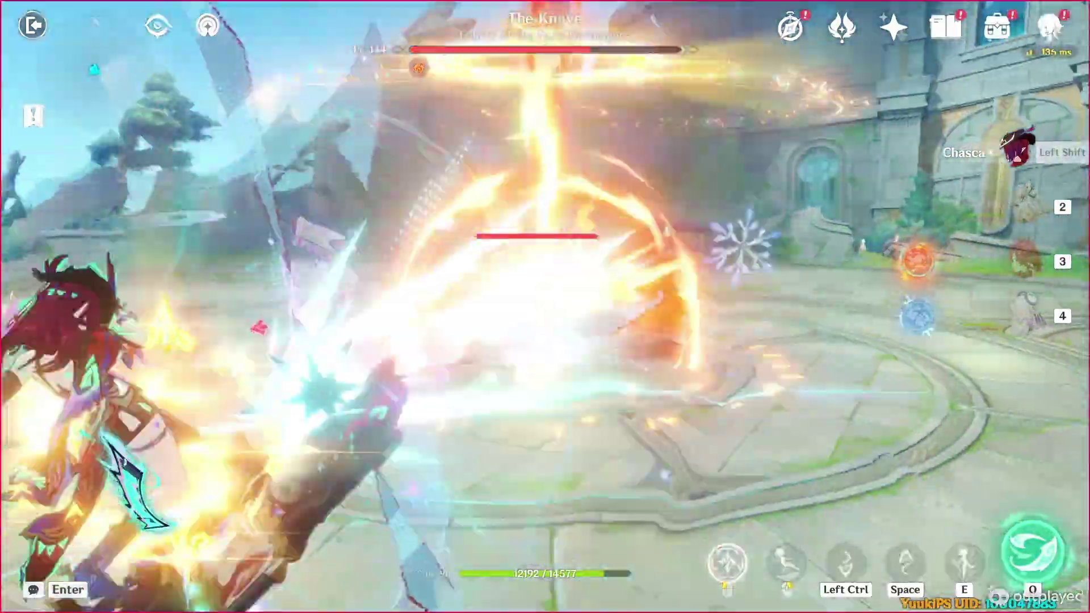
# - Unleash Chasca's elemental burst on The Knave, attack with Xilonen and change to Mavuika for her elemental burst
pyautogui.press('q')
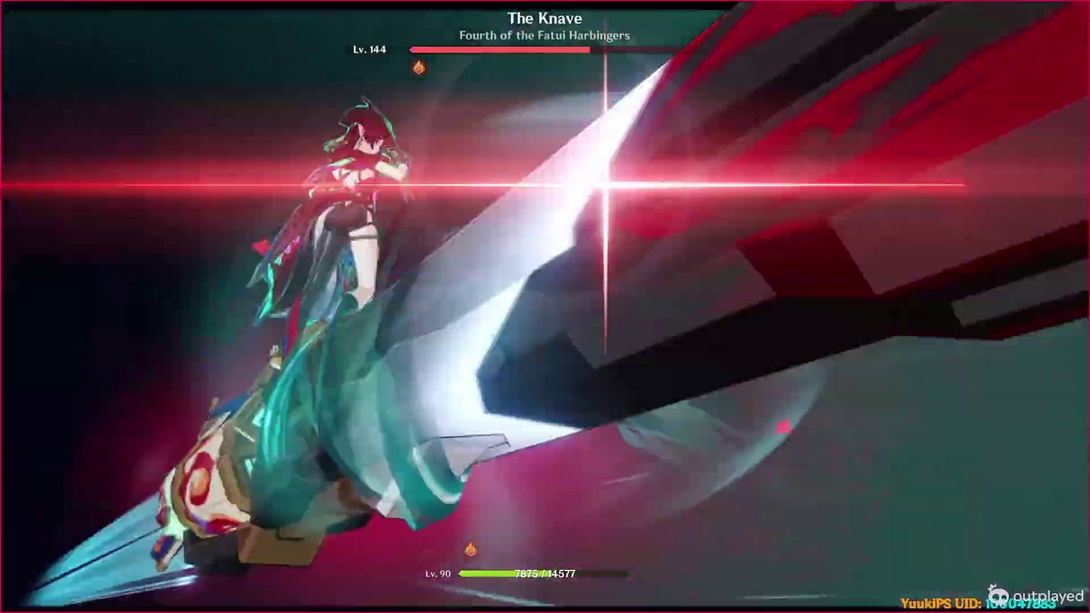
pyautogui.press('e')
pyautogui.press('4')
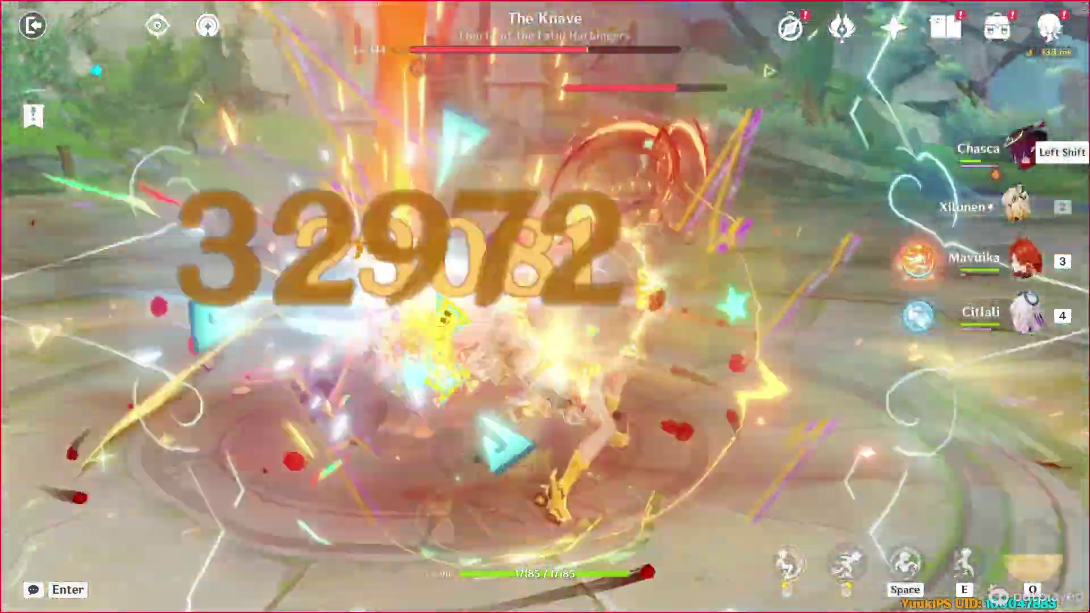
pyautogui.click(545, 307)
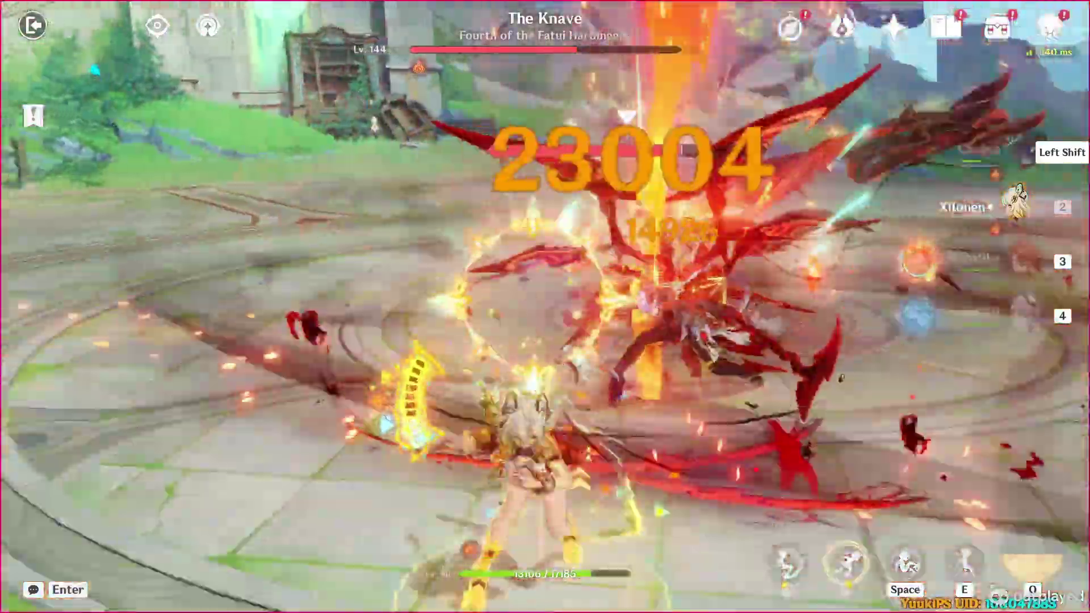
pyautogui.press('3')
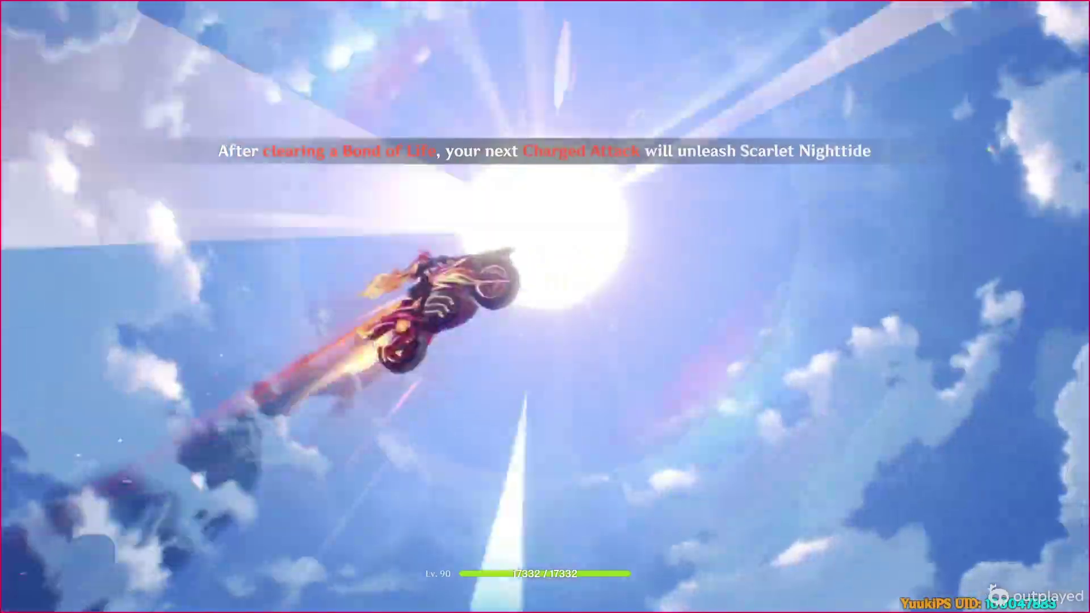